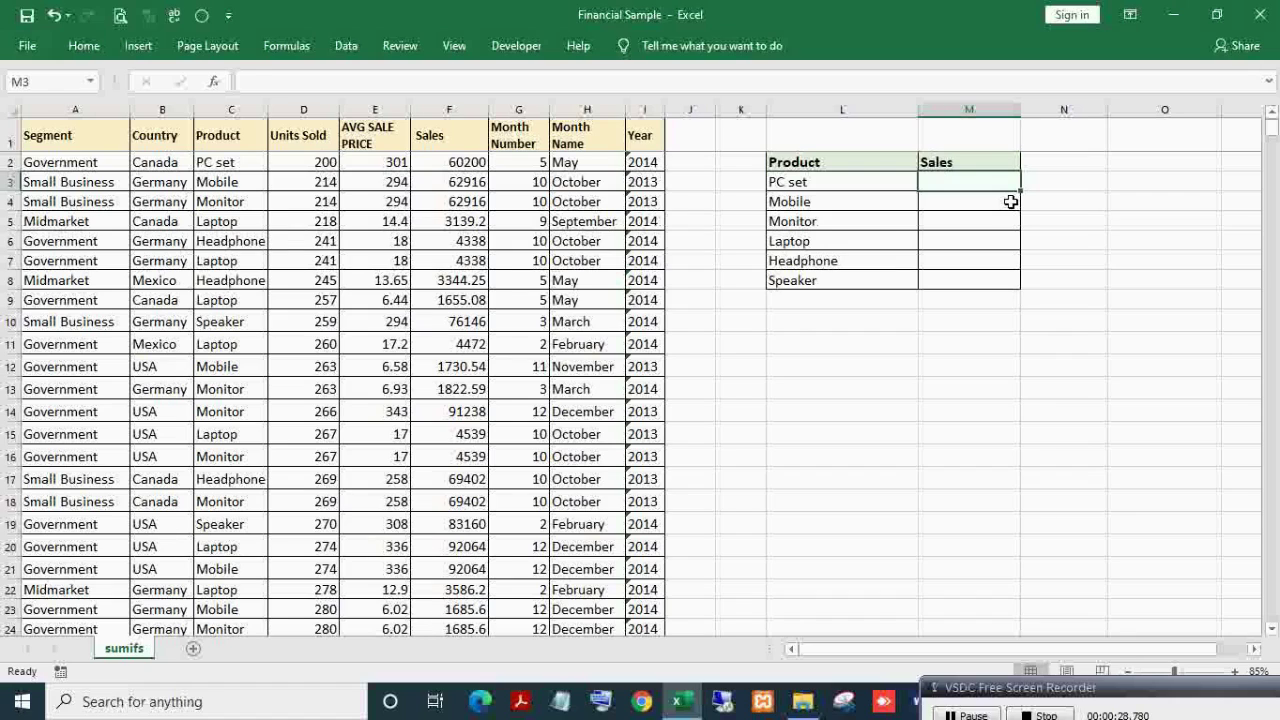
key("Left")
key("Up")
key("Down")
key("Right")
key("Left")
key("Down")
key("Down")
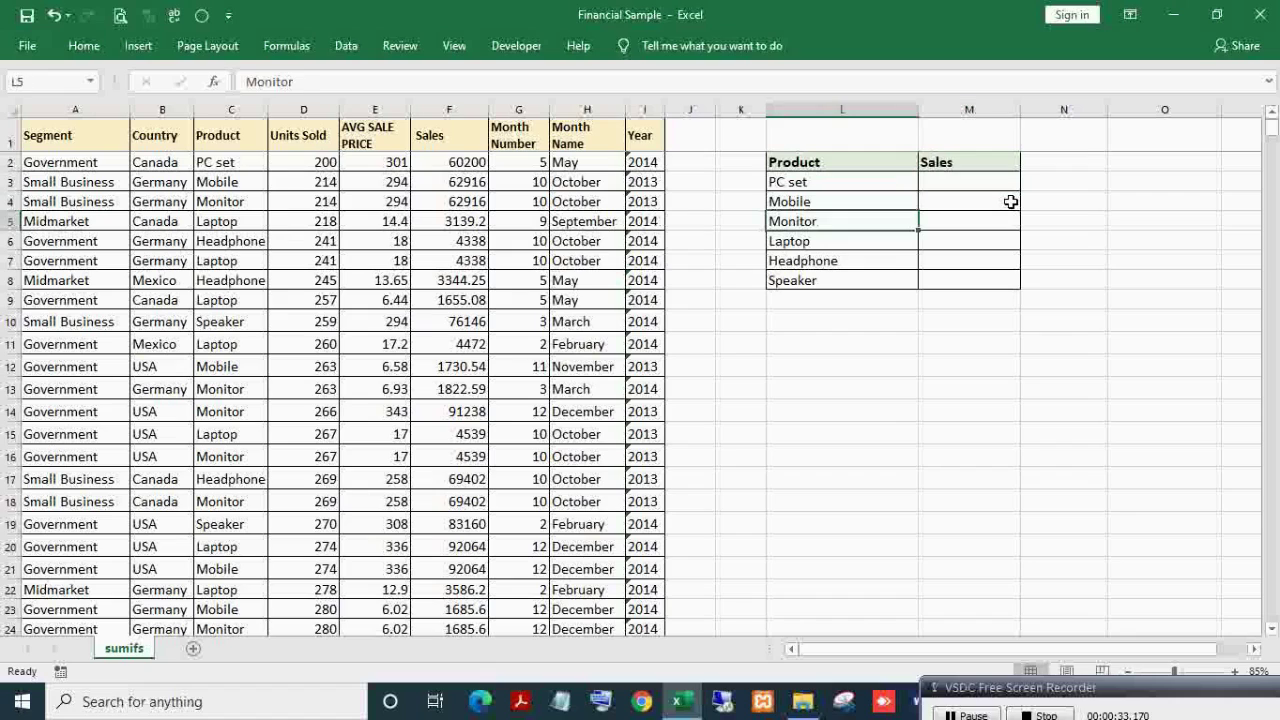
key("Up")
key("Right")
key("Up")
key("Up")
key("Down")
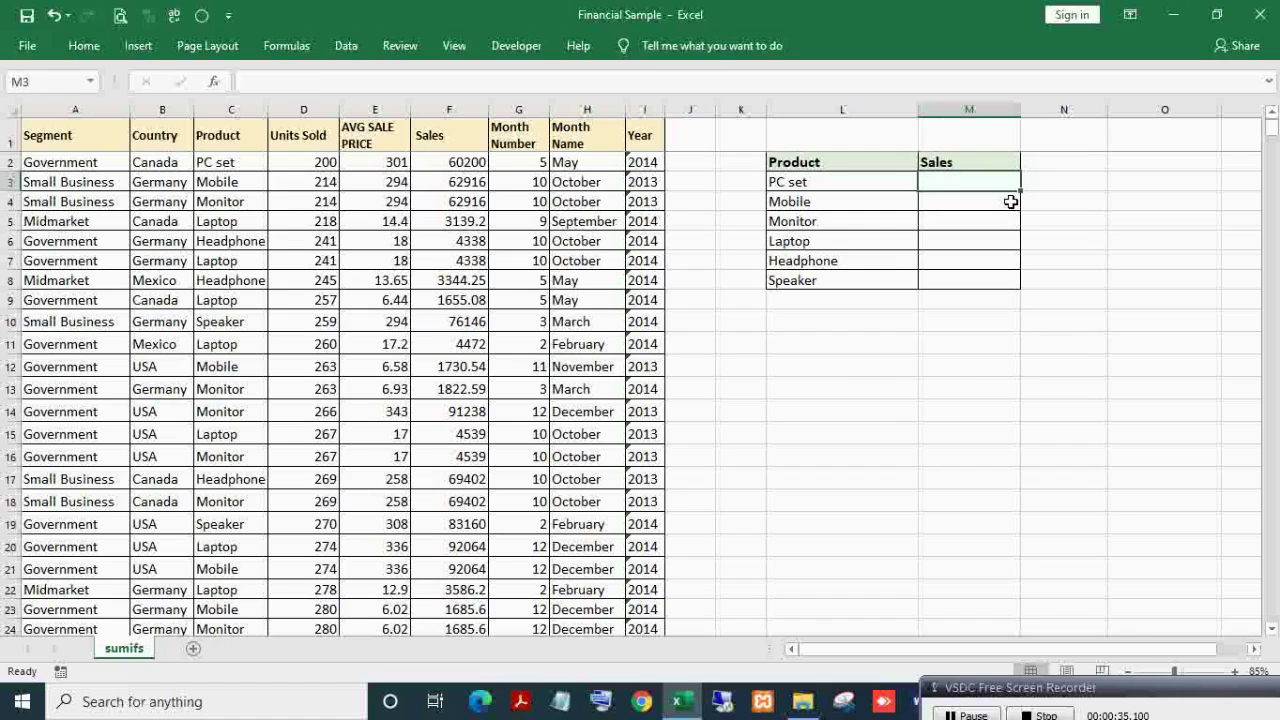
Step: Start a SUMIFS formula in M3 with the Sales column $F$1:$F$690 as the absolute sum range
type("=s")
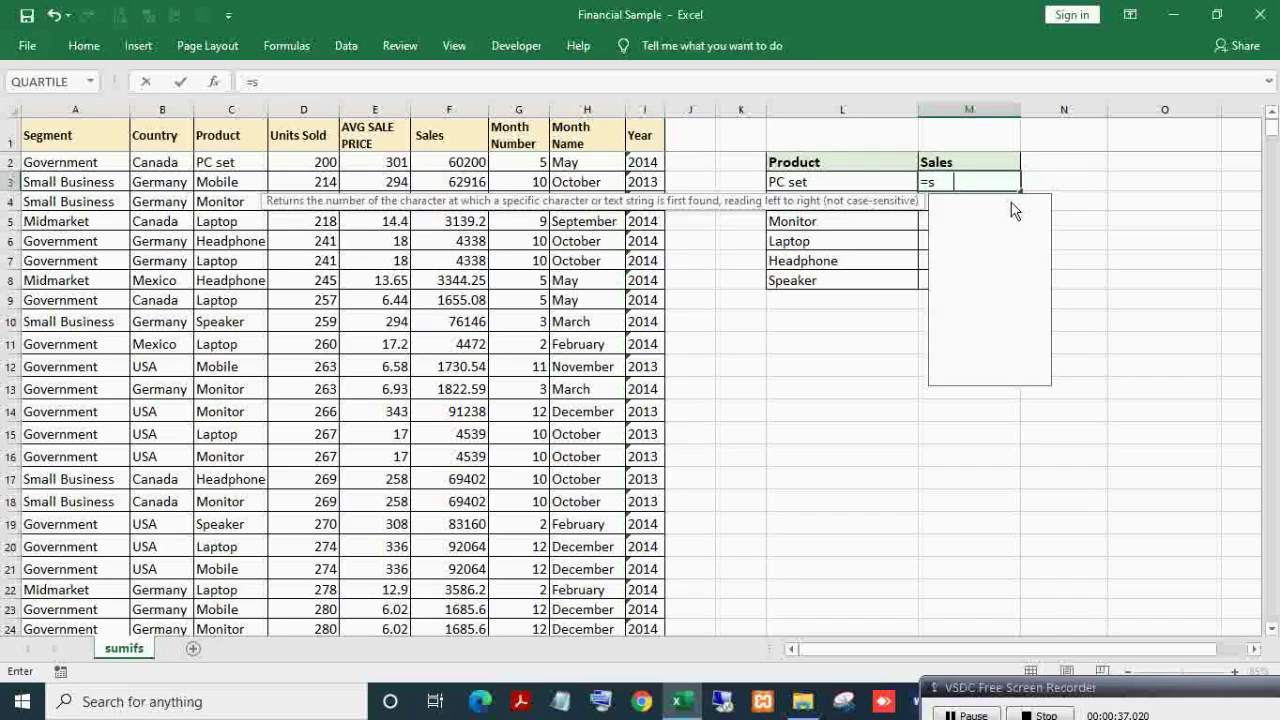
type("um")
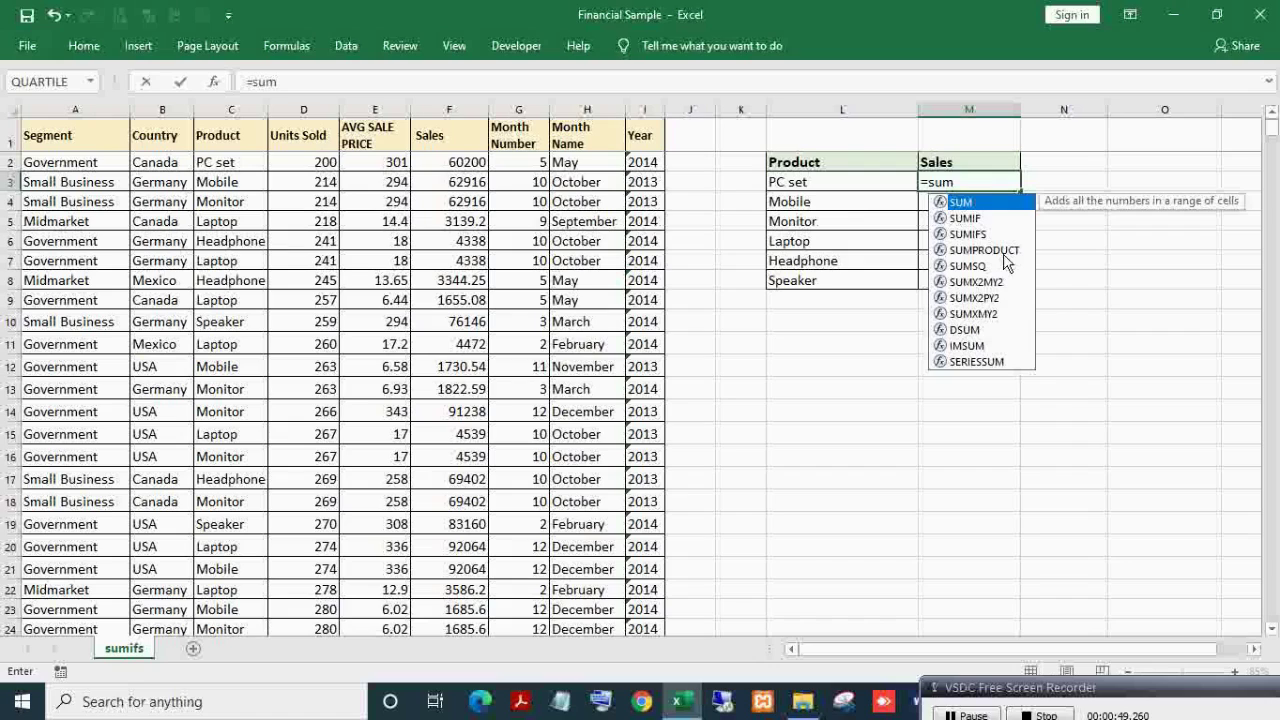
key("Down")
key("Down")
key("Tab")
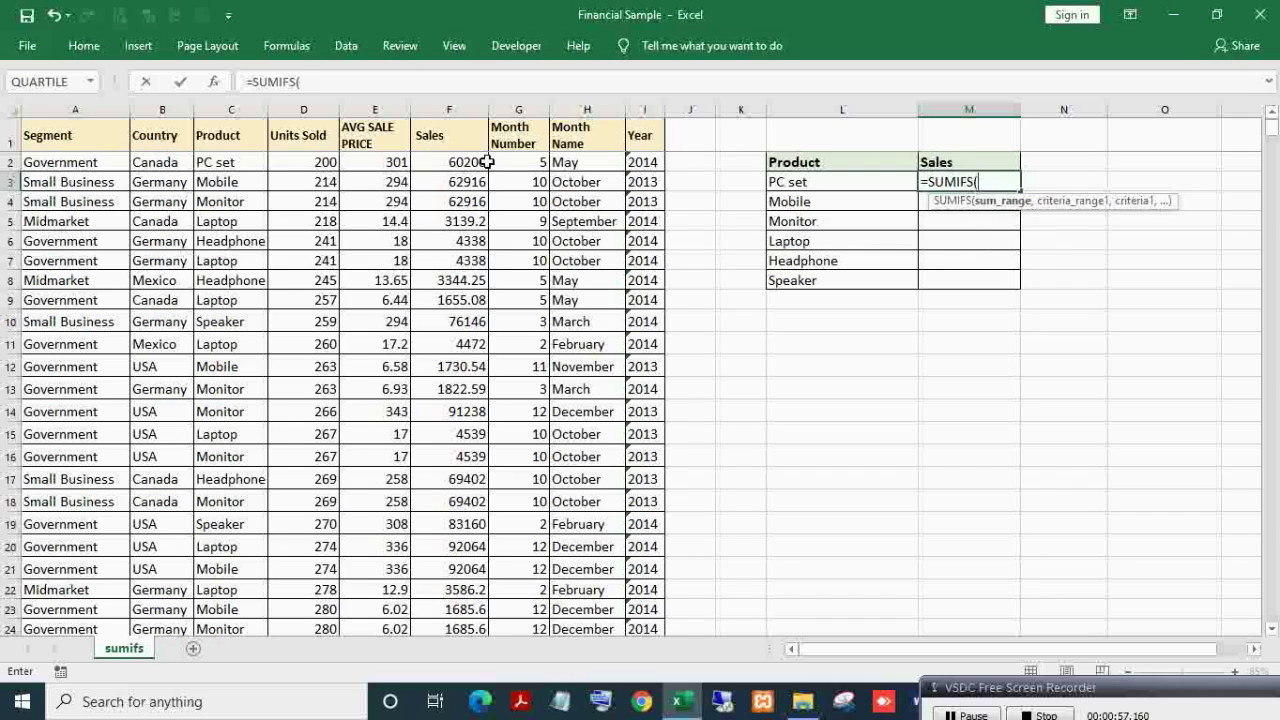
left_click(439, 143)
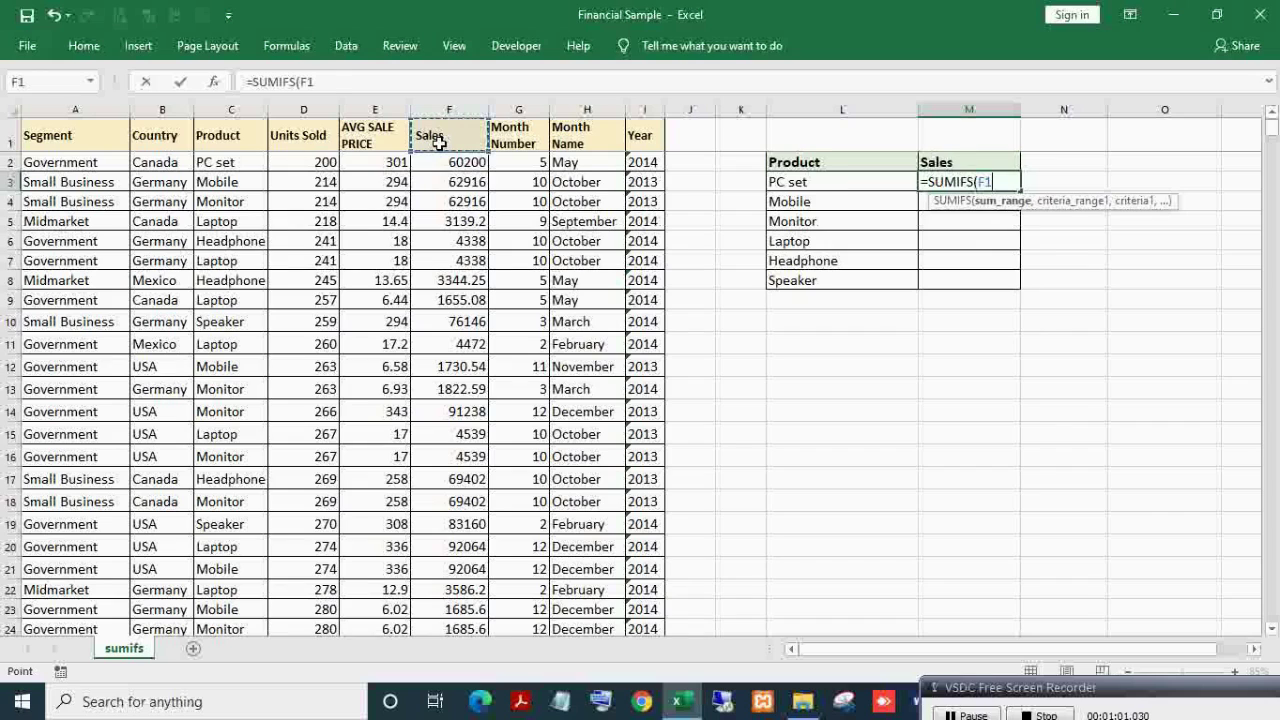
key("ctrl+shift+Down")
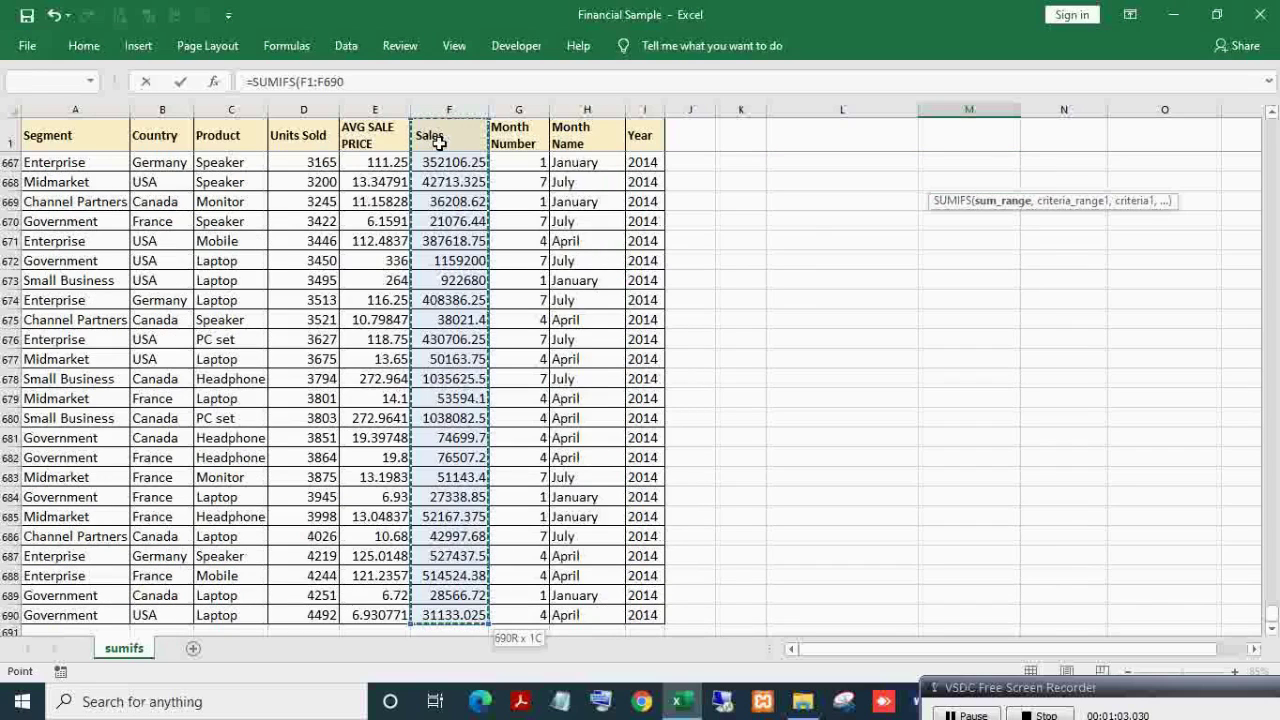
key("F4")
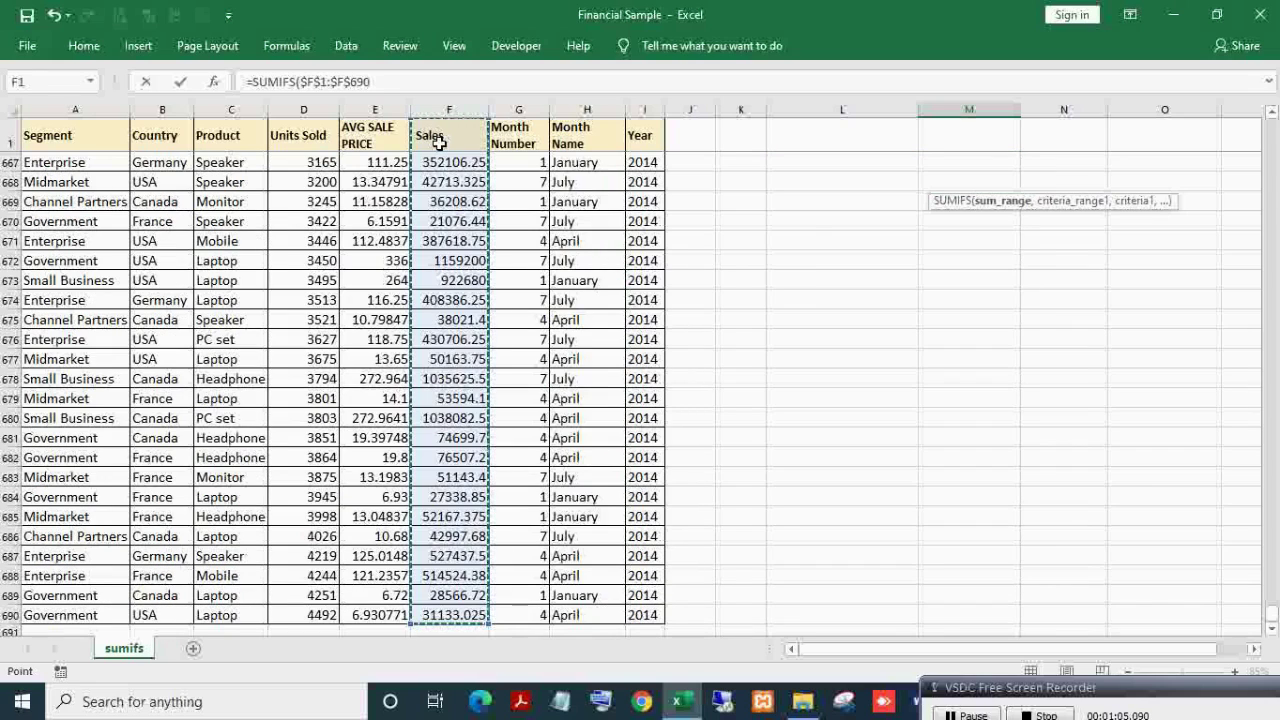
Step: Add the Product column $C$1:$C$690 as the absolute first criteria range of the SUMIFS formula
type(",")
key("Left")
key("Left")
key("Up")
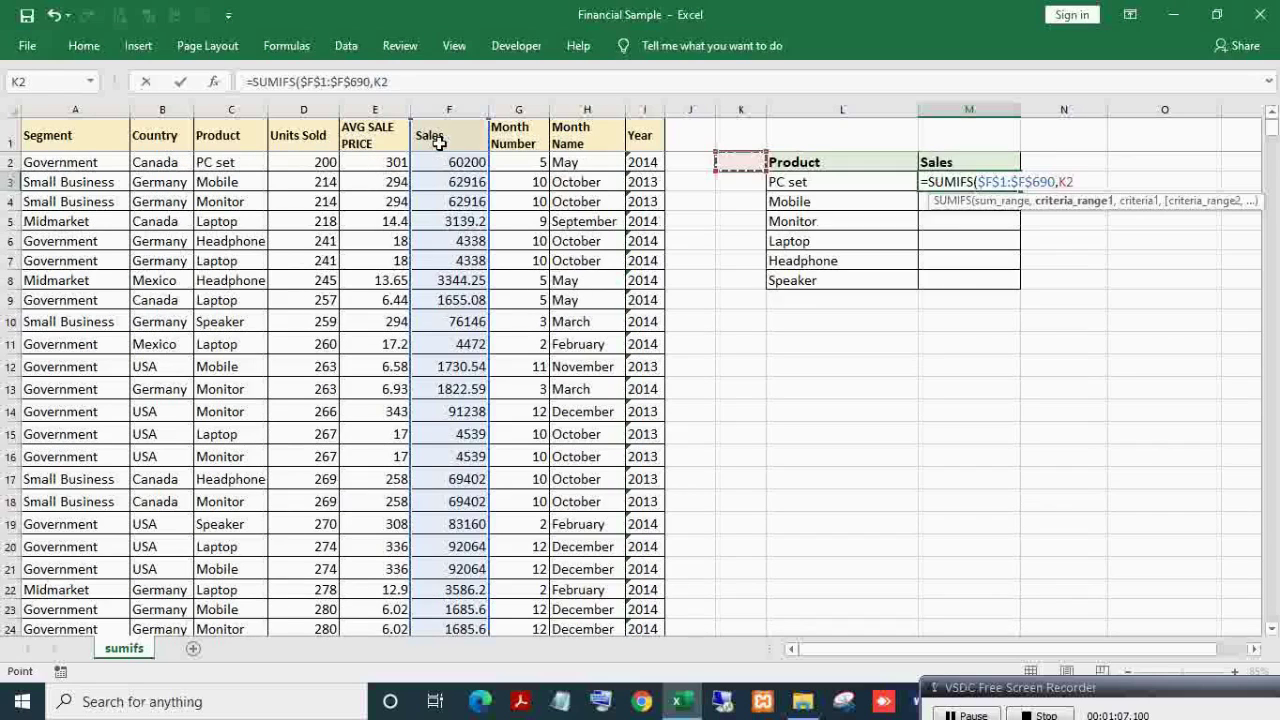
key("Right")
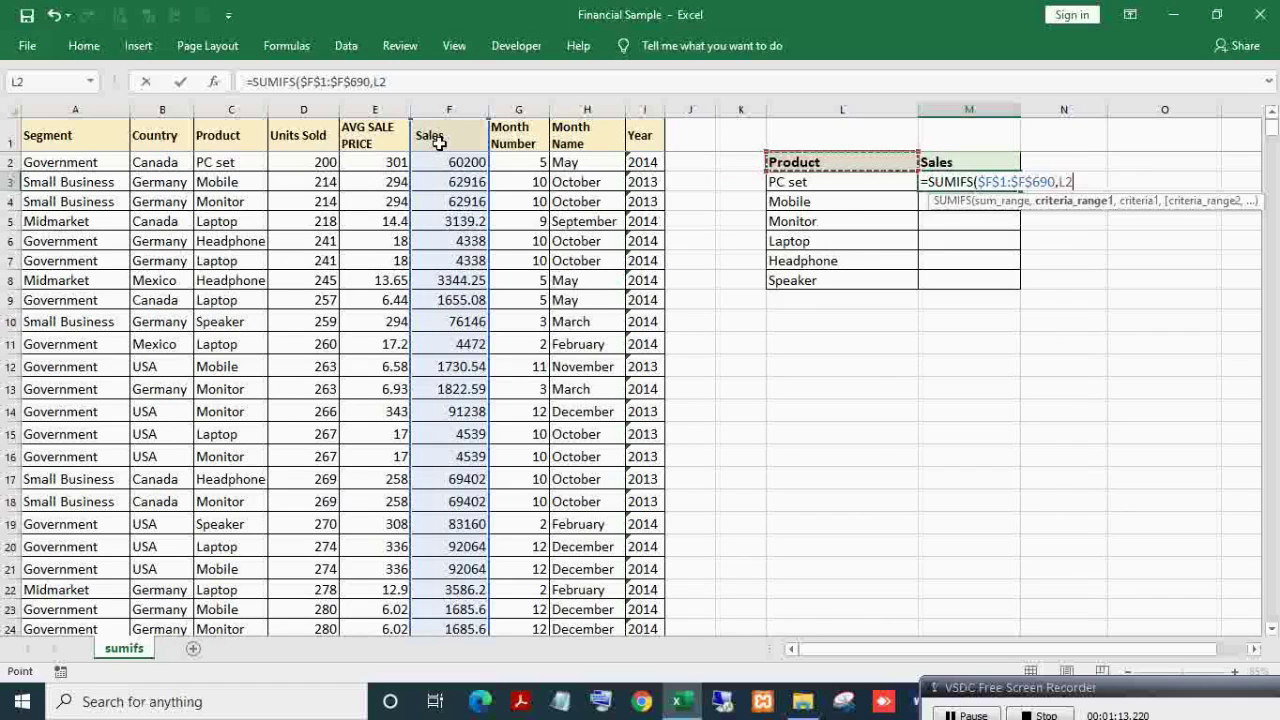
key("Left")
key("Left")
key("Left")
key("Left")
key("Left")
key("Left")
key("Left")
key("Left")
key("Left")
key("Left")
key("Up")
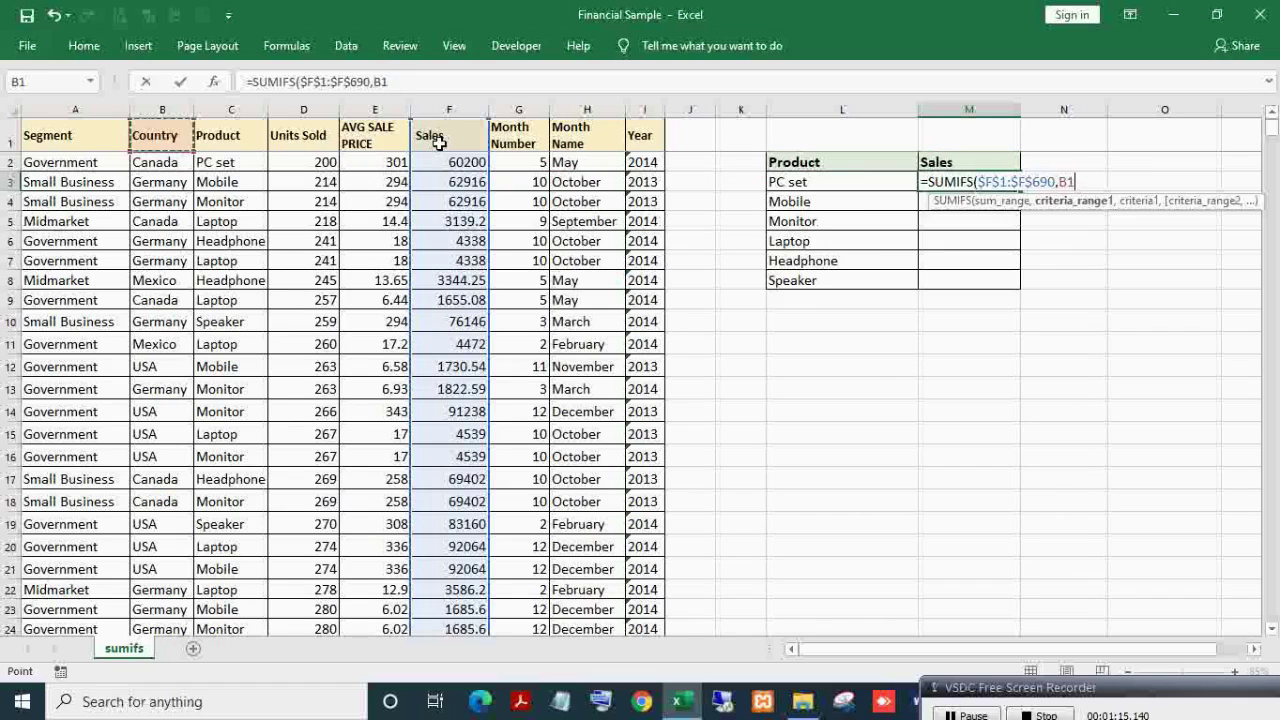
key("Right")
key("ctrl+shift+Down")
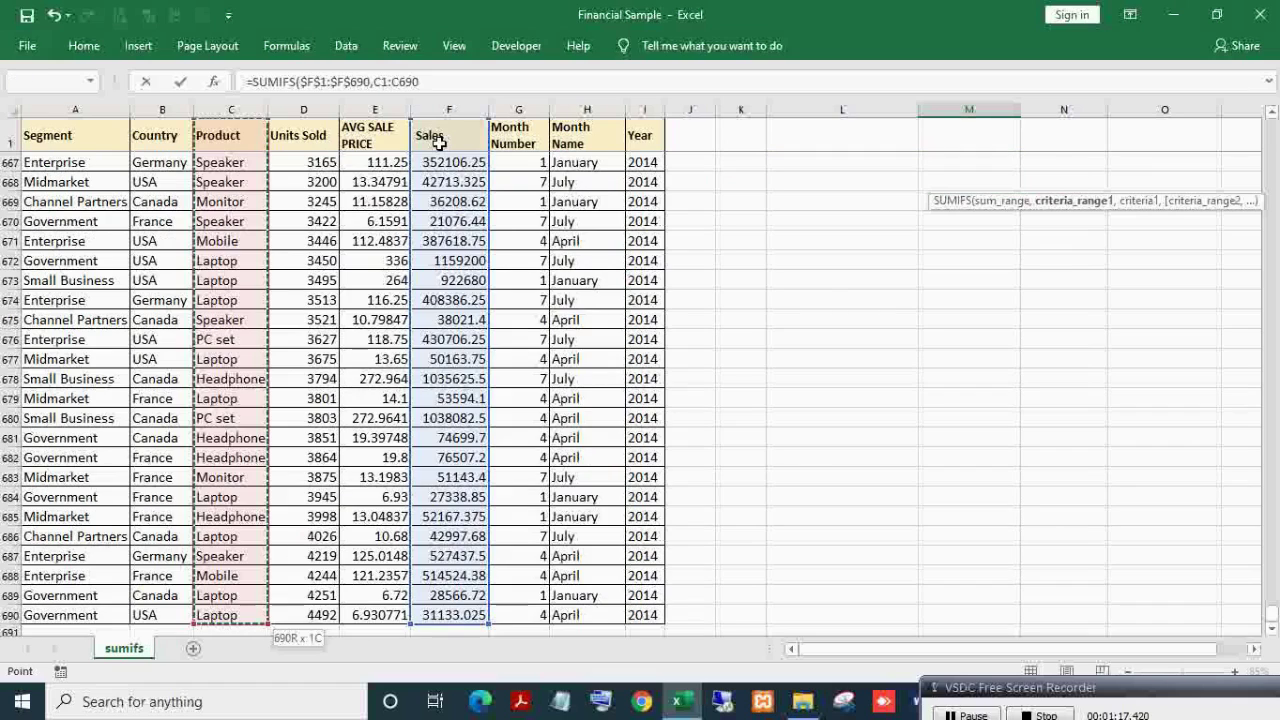
key("F4")
Step: Use the PC set cell L3 as the first criterion and enter the SUMIFS formula in M3
type(",")
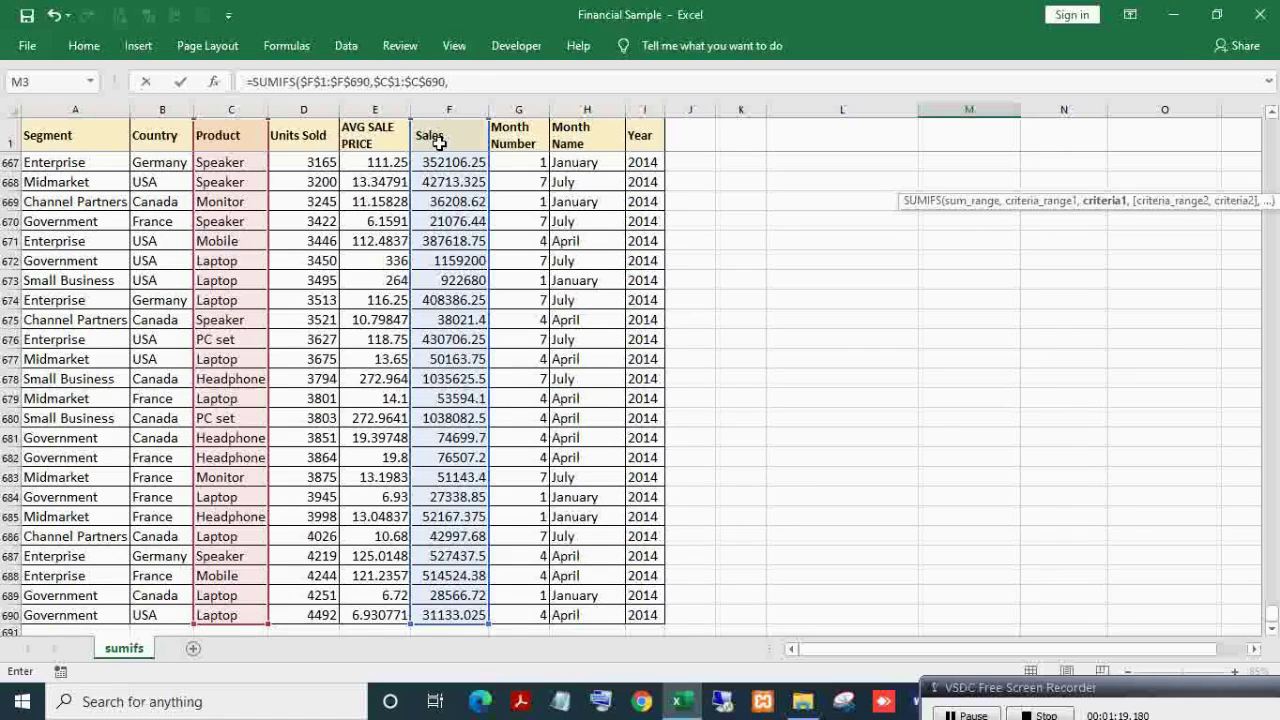
key("Up")
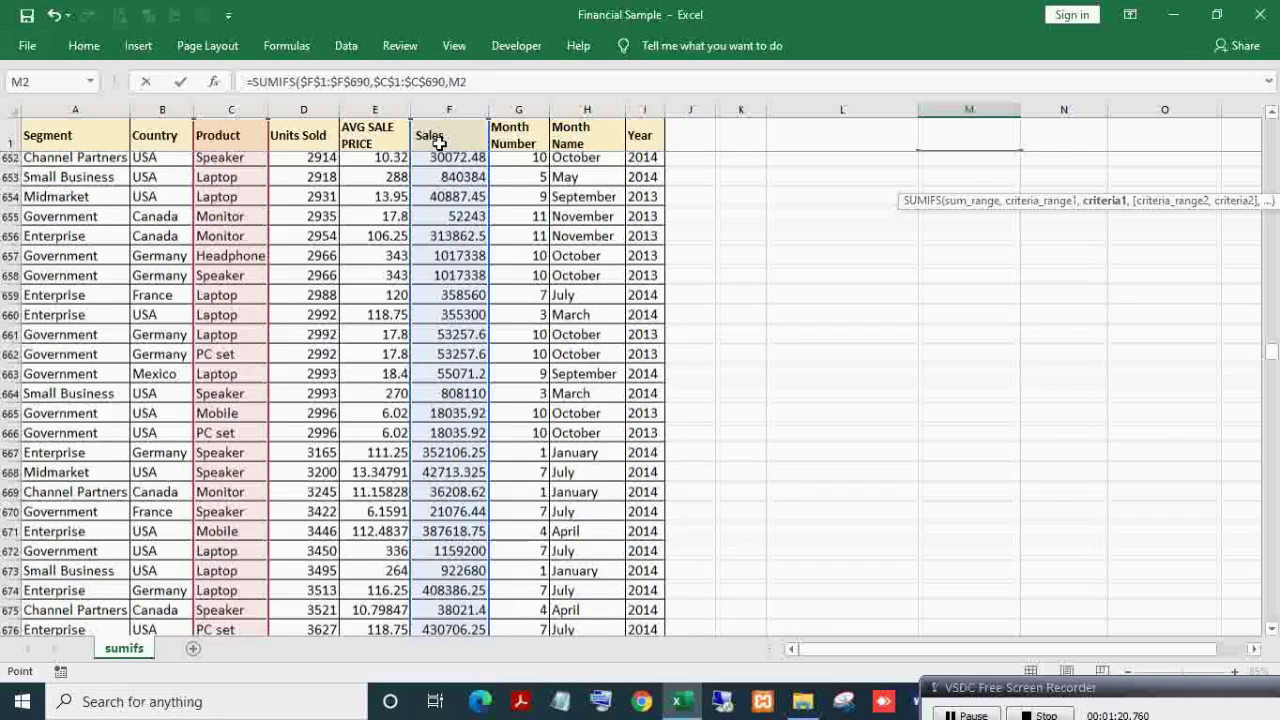
key("Down")
key("Left")
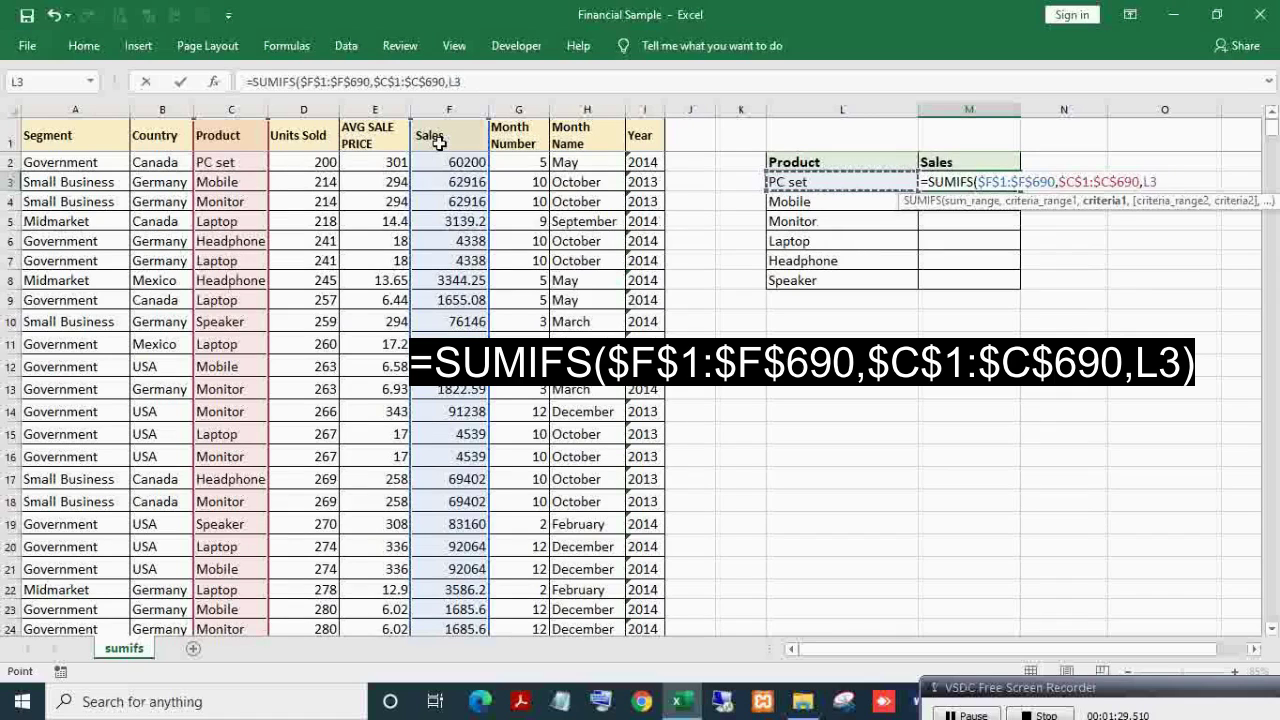
key("Return")
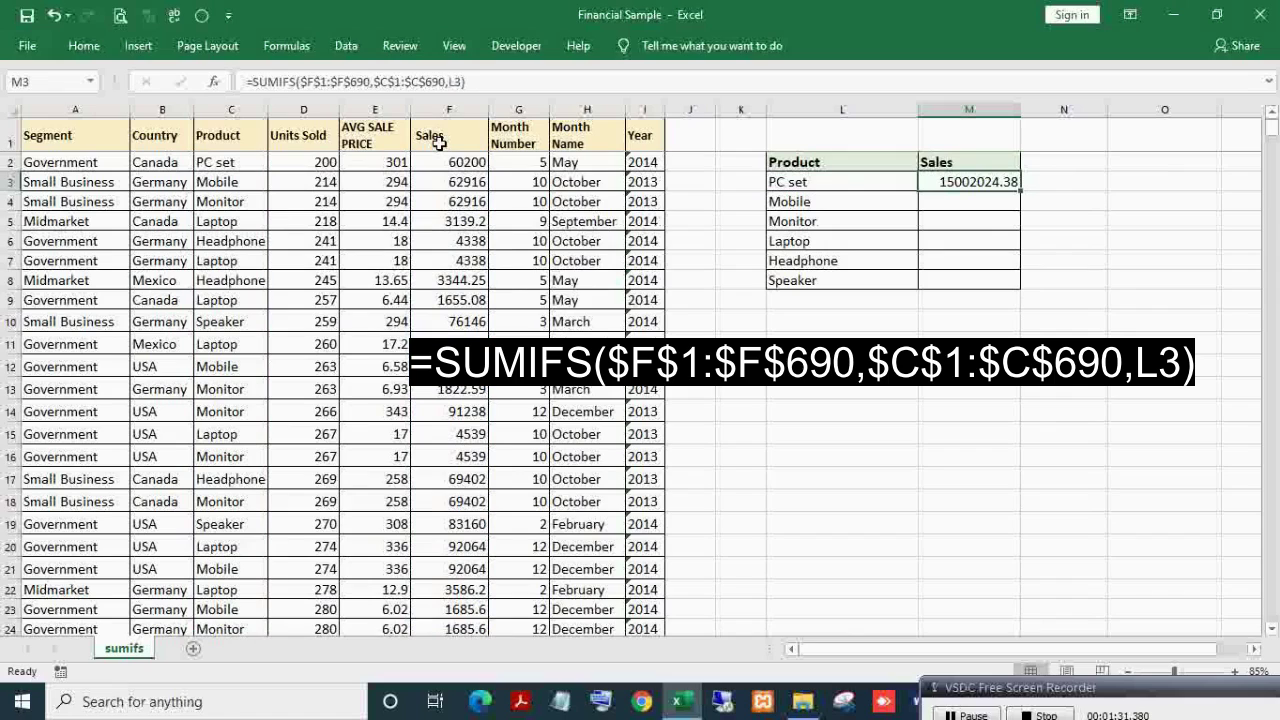
Step: Fill the PC set sales formula from M3 down to the Speaker row in M8
left_click(826, 182)
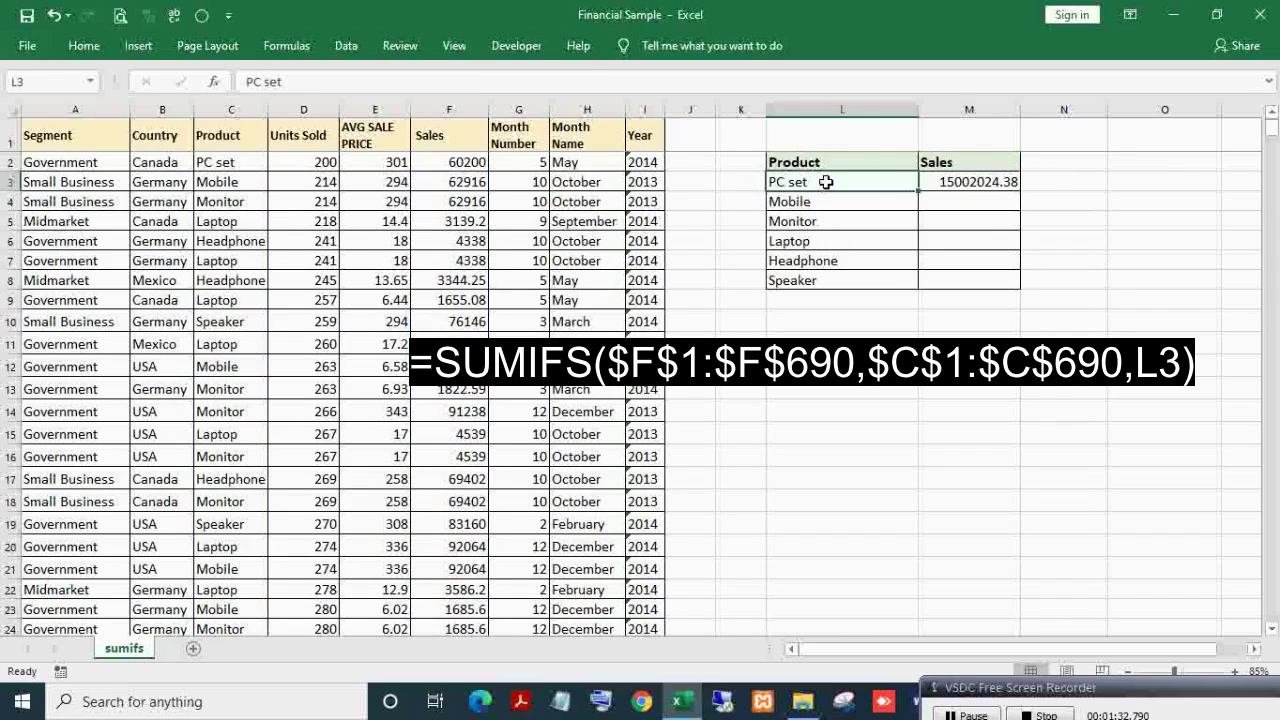
left_click(945, 183)
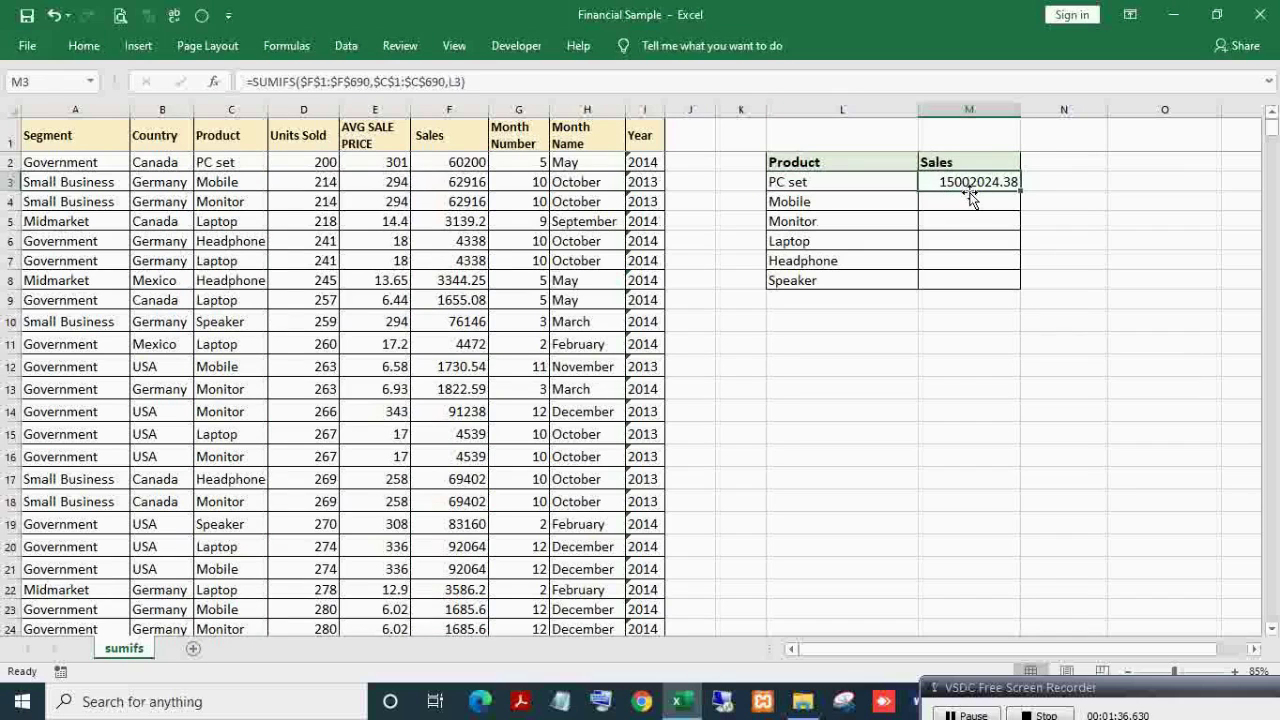
double_click(1021, 190)
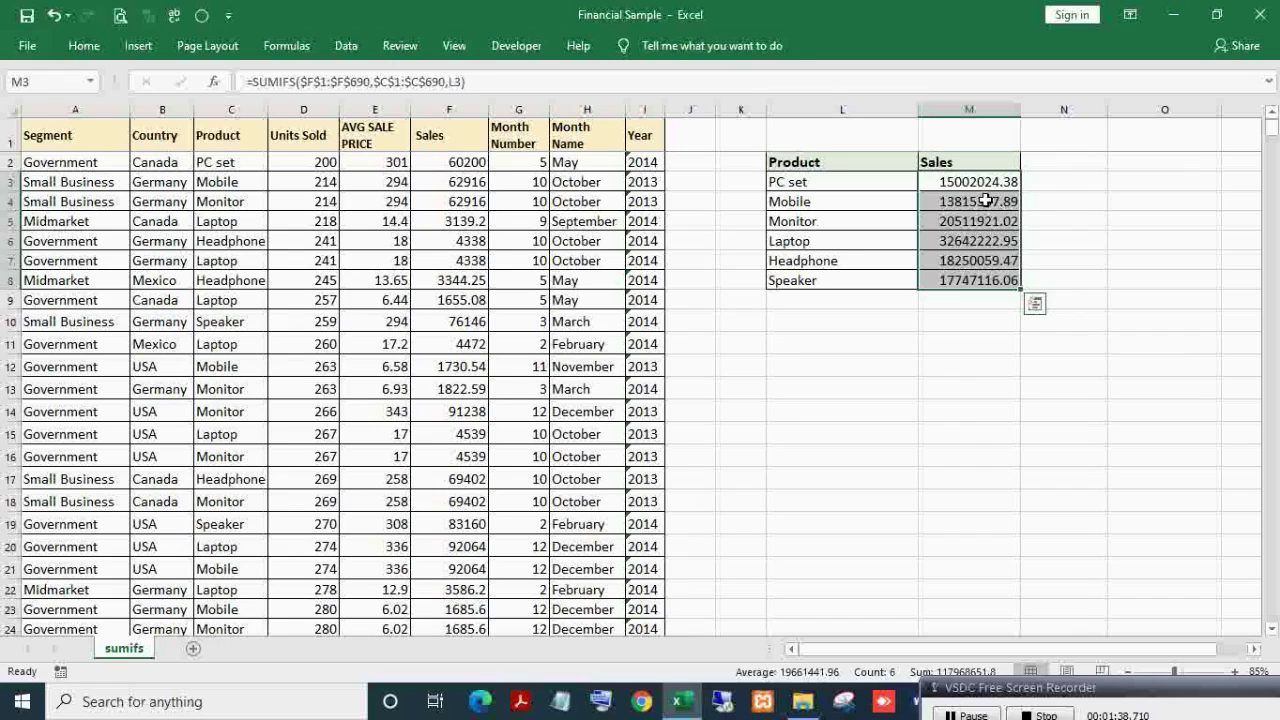
Step: Inspect the copied SUMIFS formula for Monitor in M5 and its criterion reference, leaving it unedited
left_click(912, 201)
left_click(946, 221)
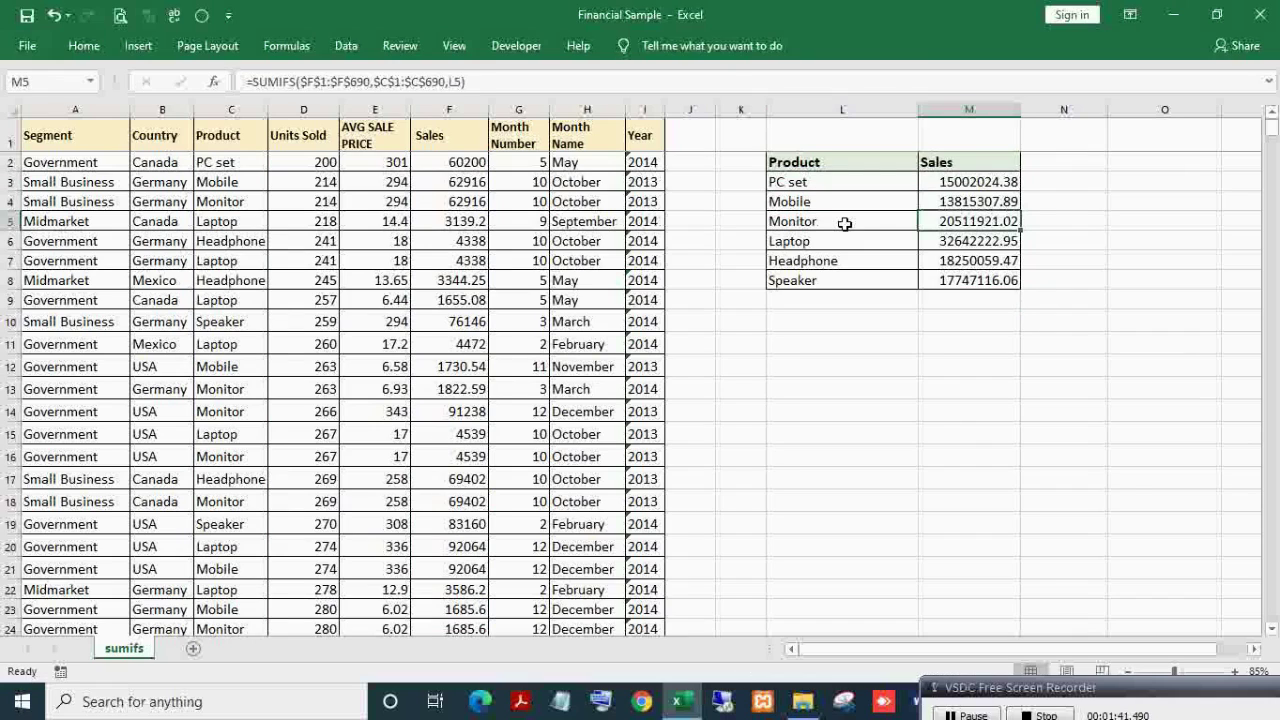
left_click(845, 224)
double_click(972, 221)
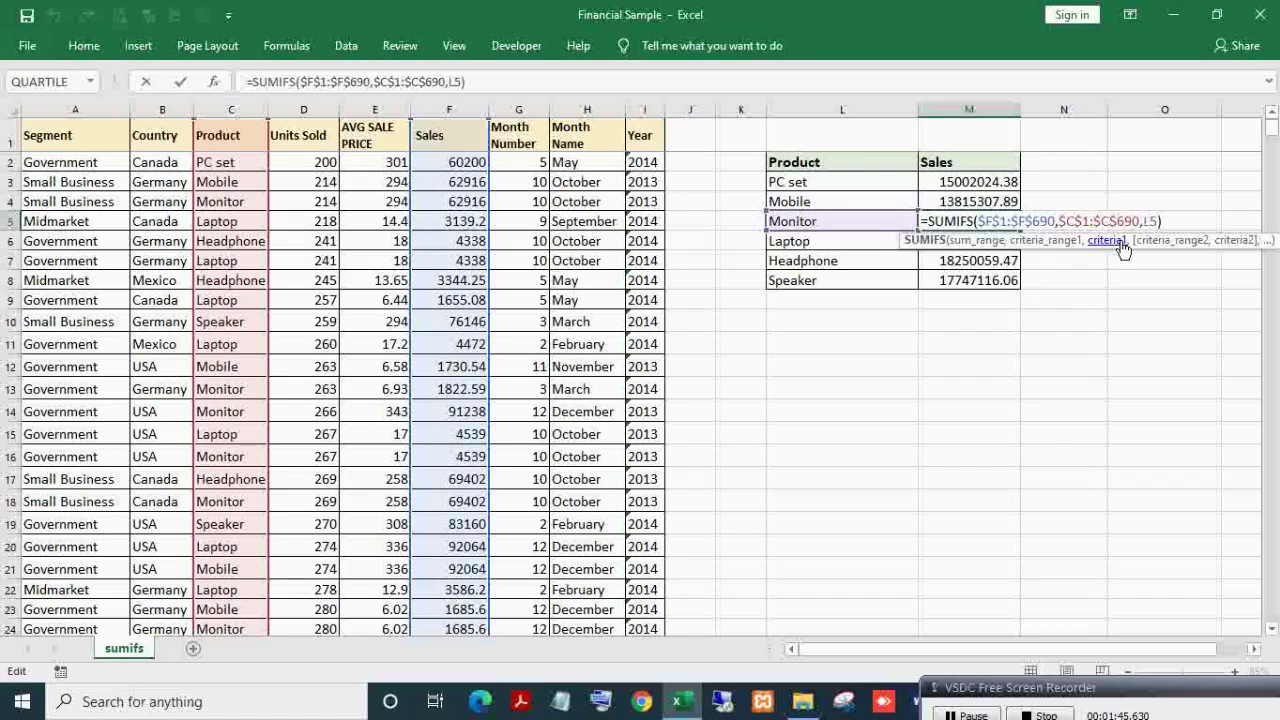
key("Escape")
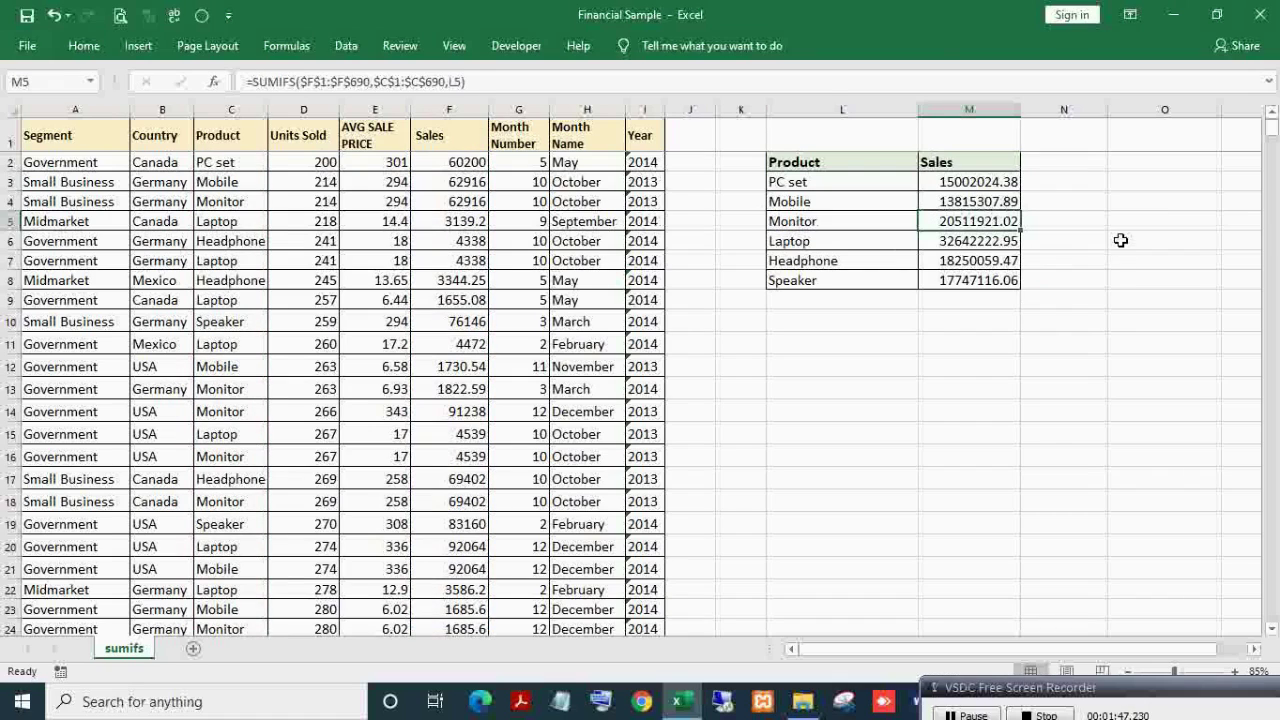
Step: Enter the label "year" in L1 and the value 2014 in M1 above the summary table
left_click(805, 146)
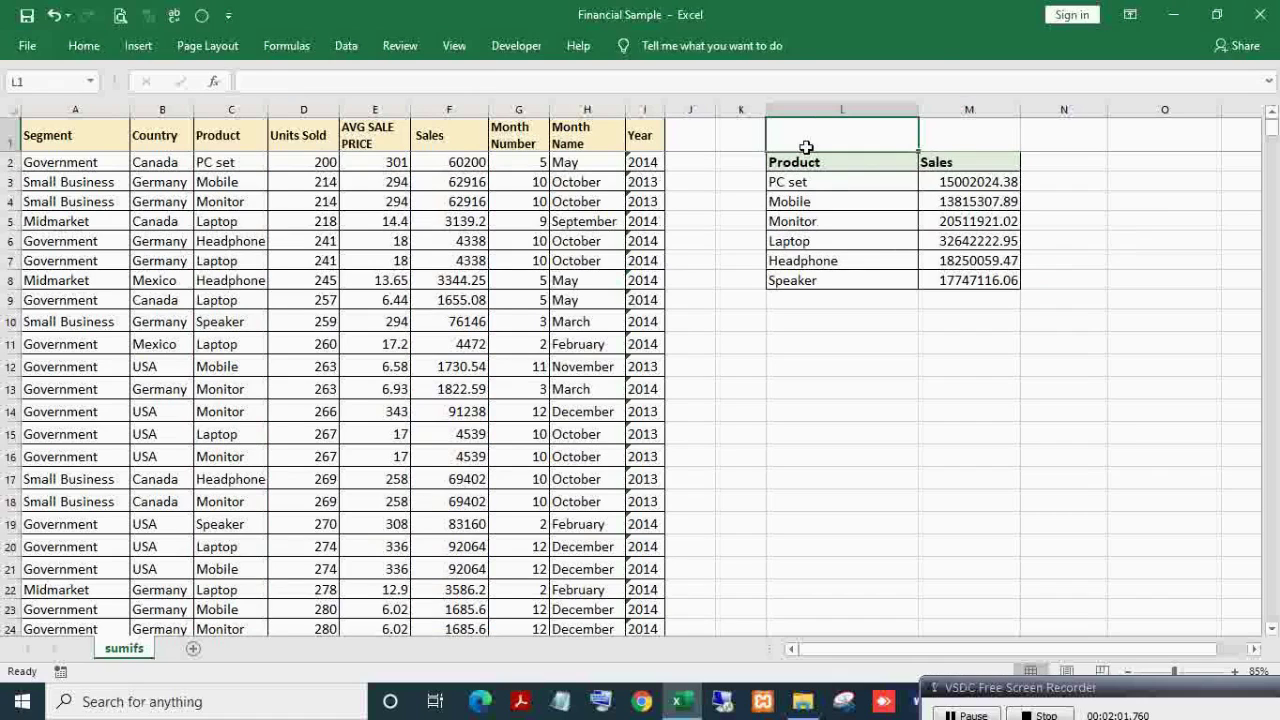
key("Right")
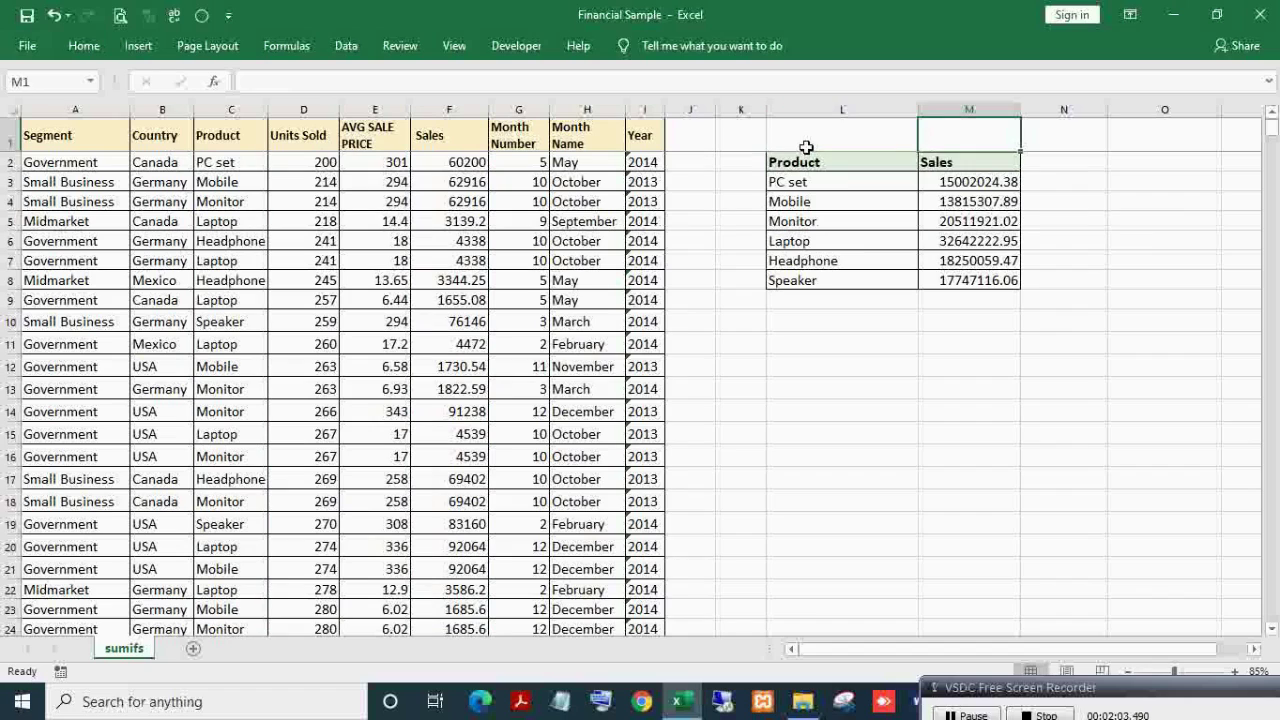
left_click(805, 146)
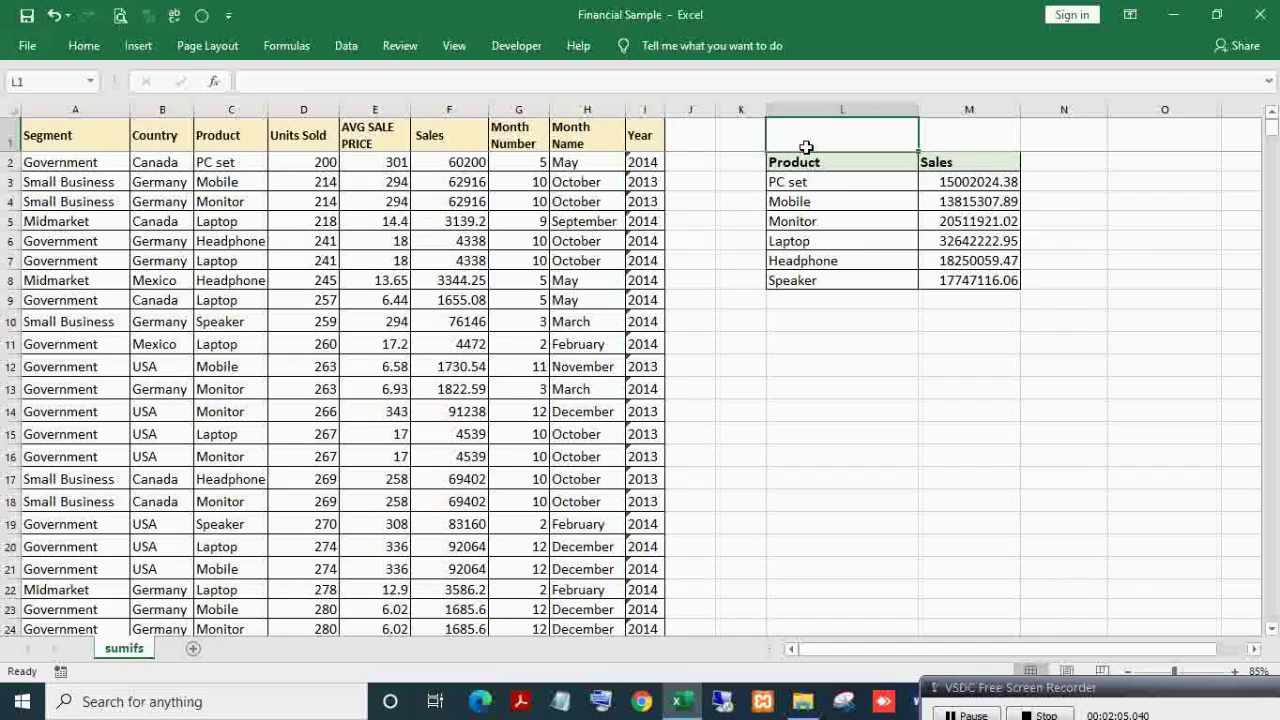
type("year")
key("Right")
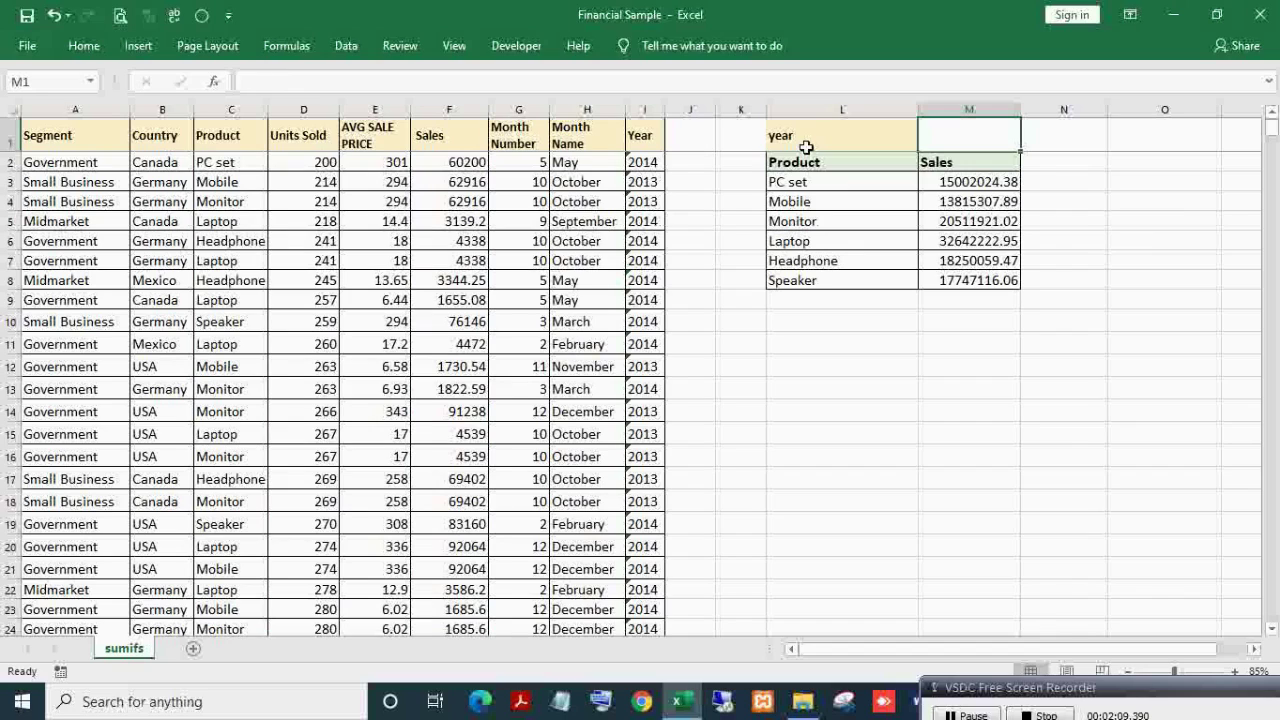
type("20")
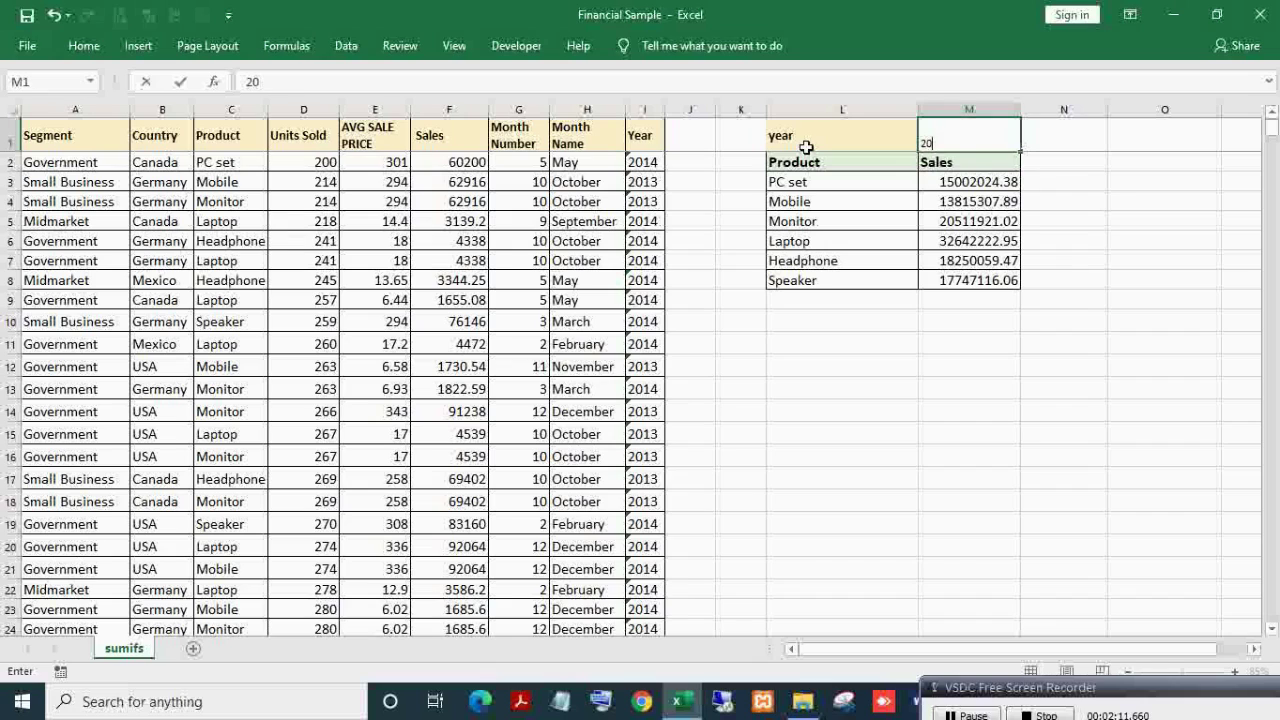
type("14")
key("Return")
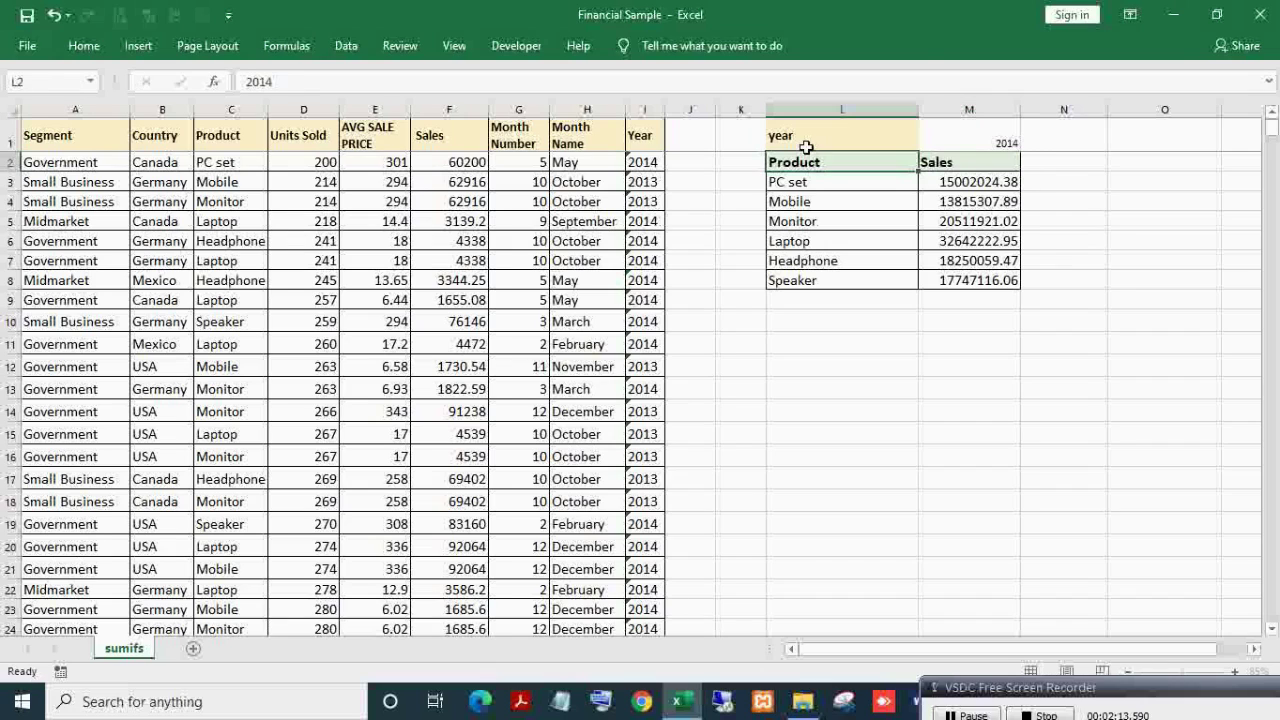
Step: Extend the SUMIFS formula in M3 with the Year column $I$1:$I$690 as an absolute second criteria range
key("Down")
key("Right")
key("F2")
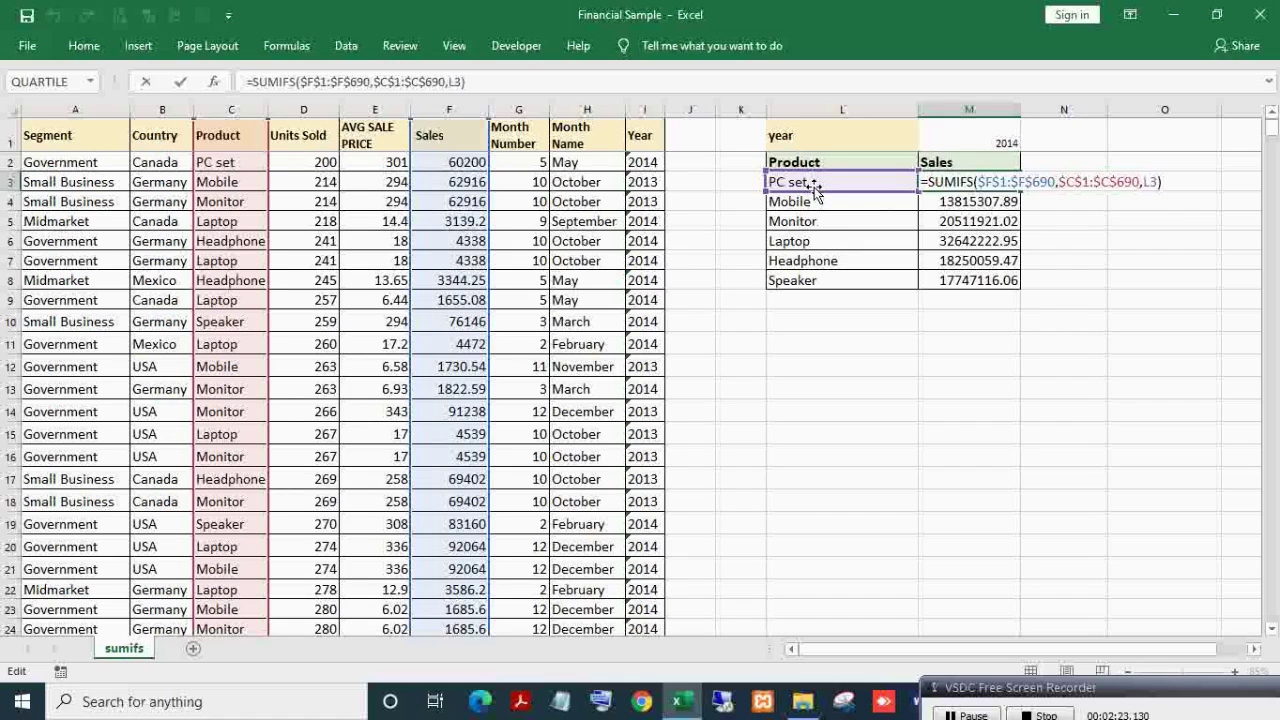
left_click(1157, 183)
type(",")
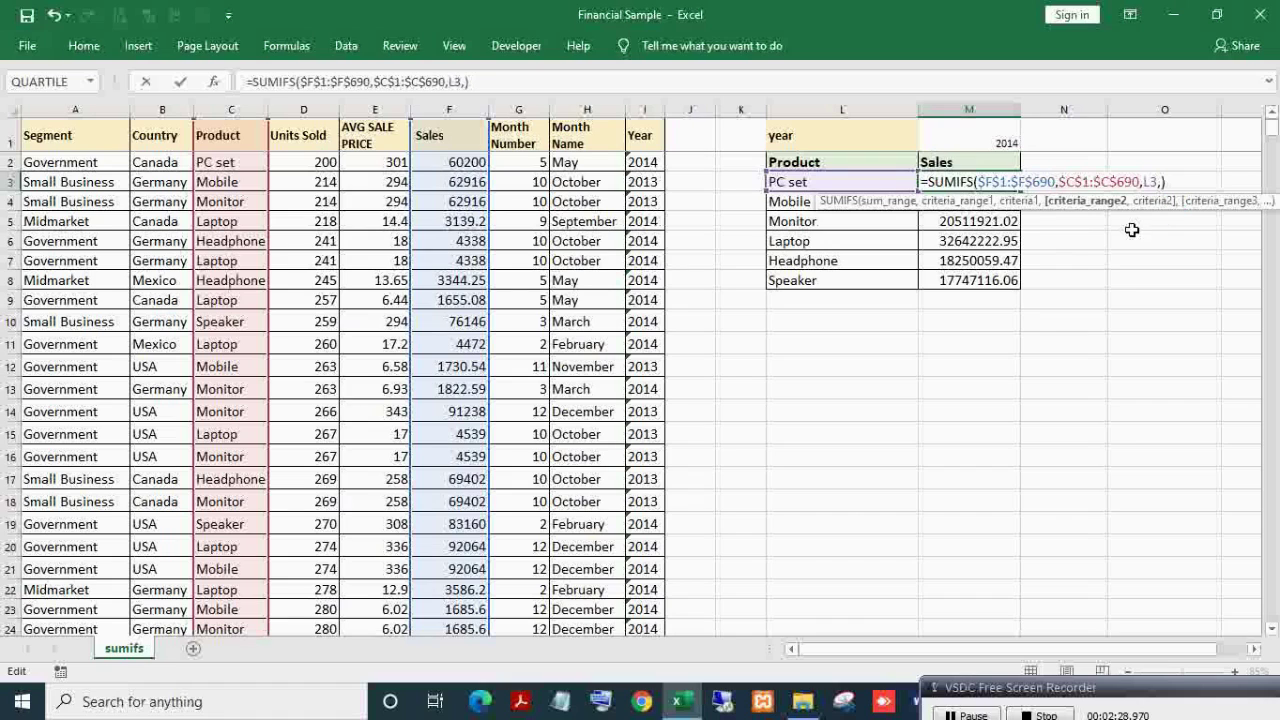
left_click(644, 135)
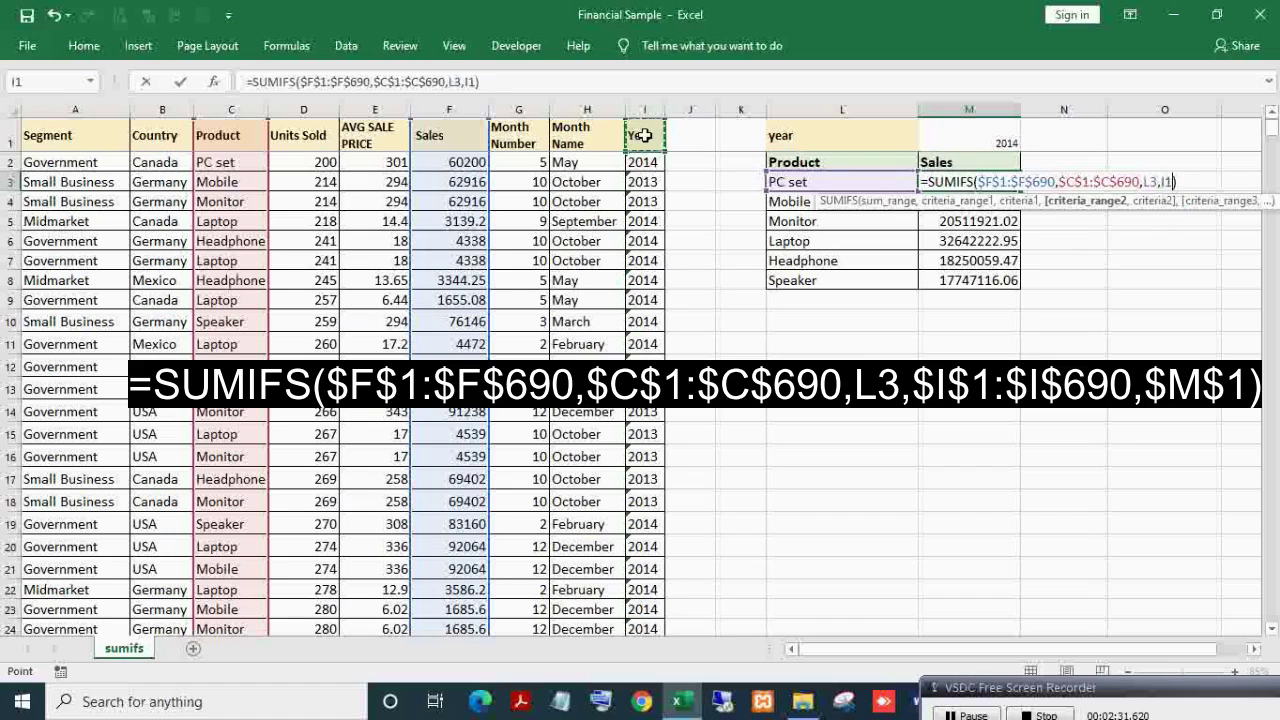
key("ctrl+shift+Down")
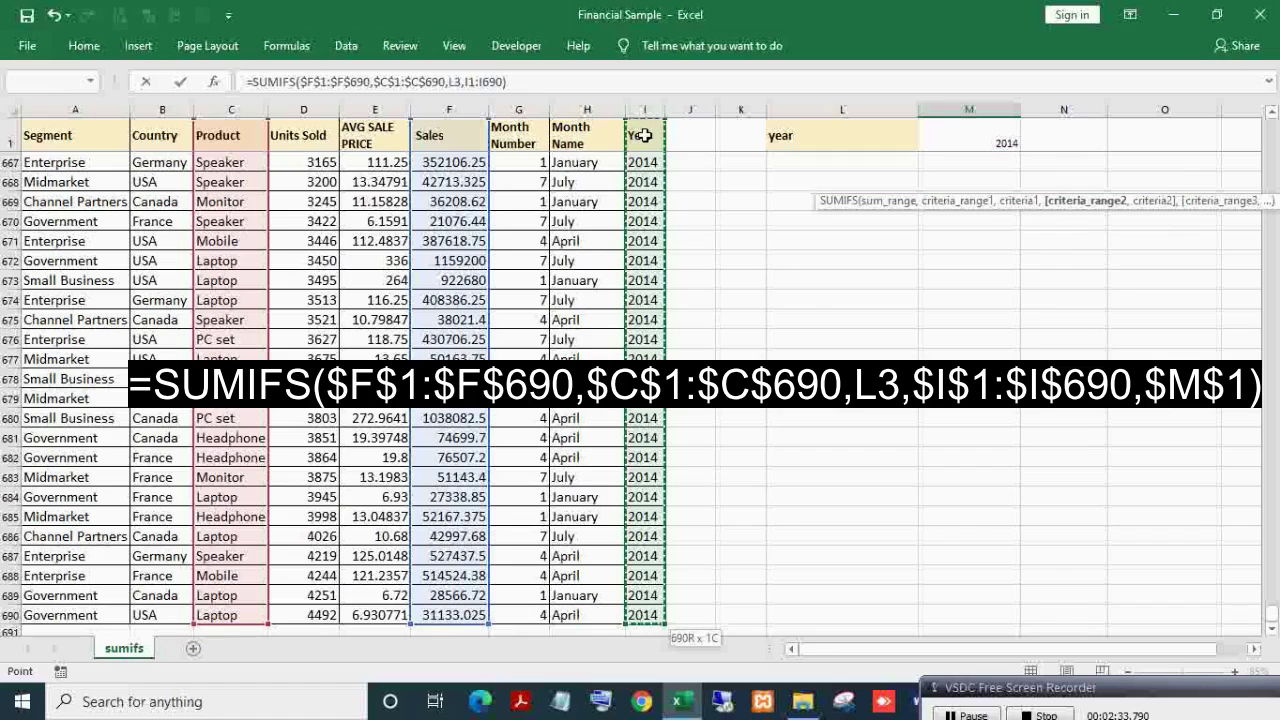
key("F4")
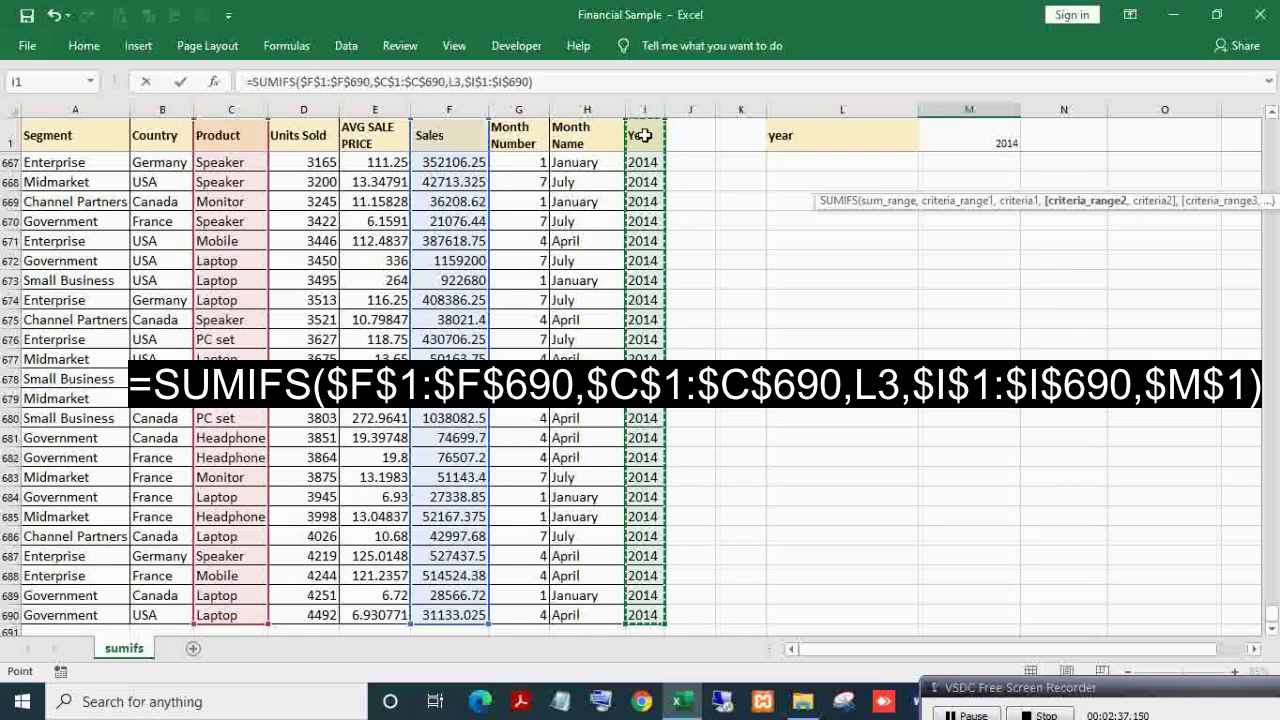
Step: Complete the SUMIFS formula in M3 with the year cell $M$1 as the absolute second criterion
type(",")
key("Up")
key("Up")
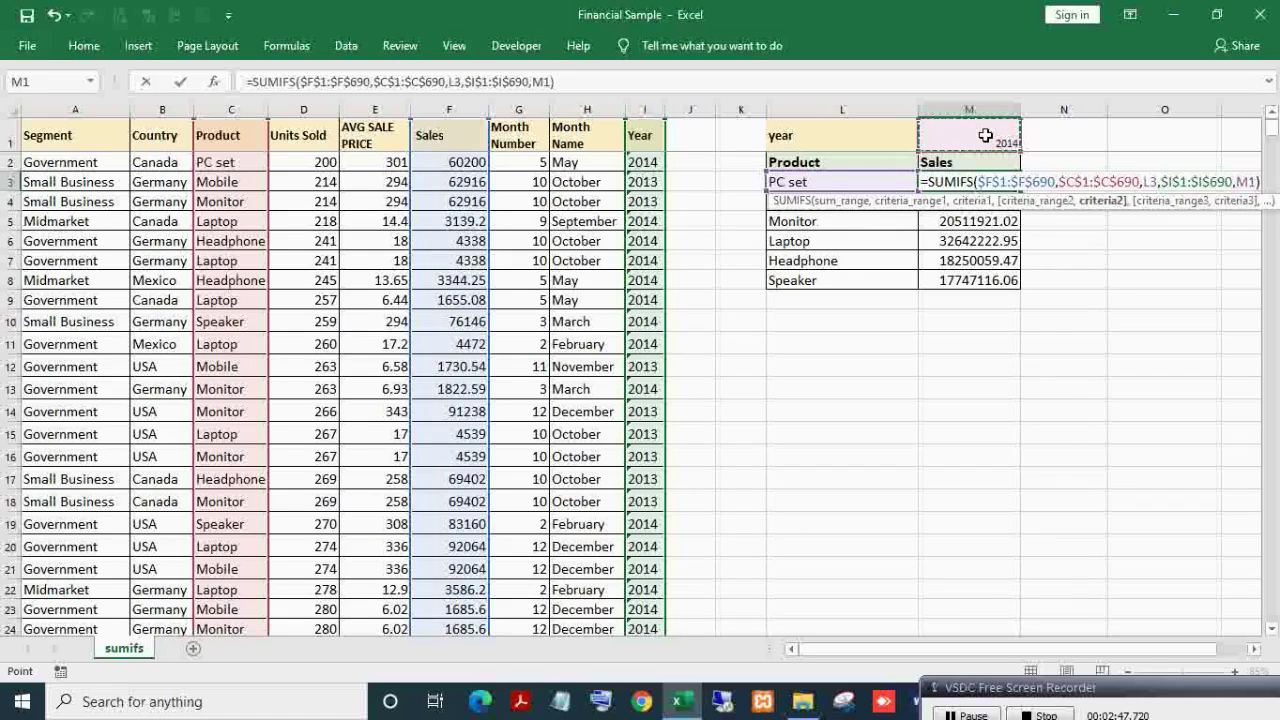
key("F4")
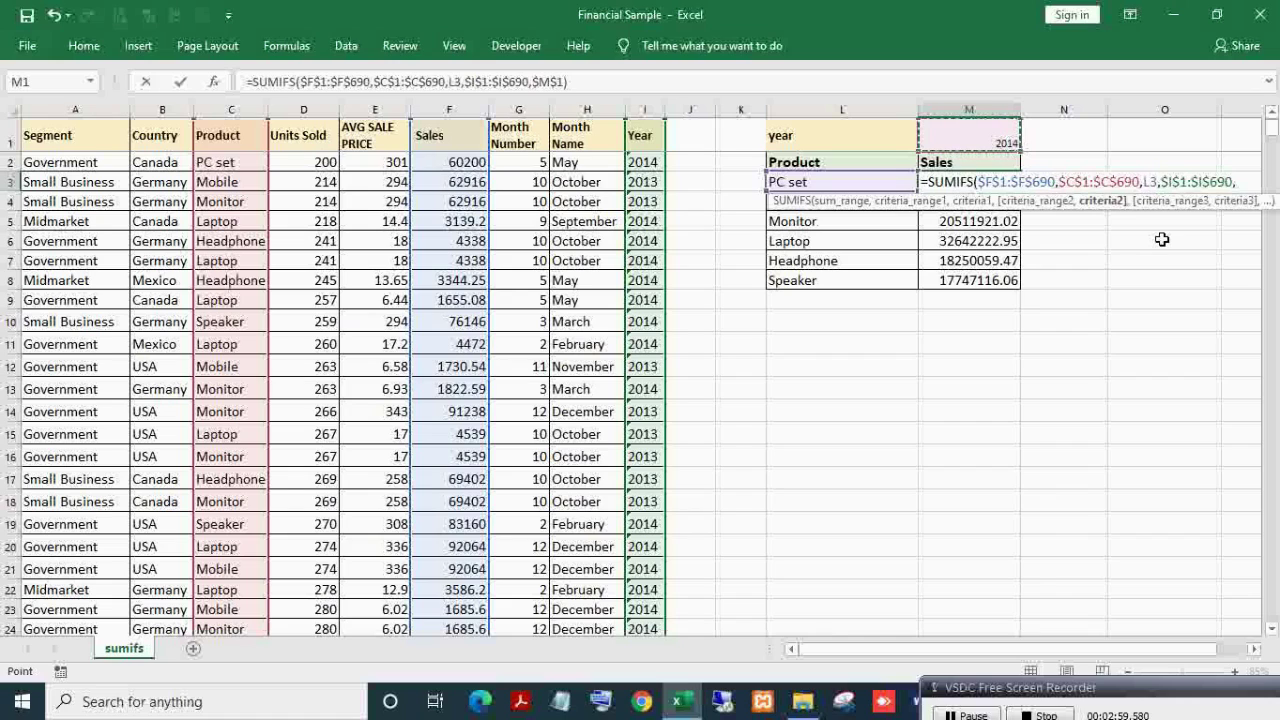
key("ctrl+Return")
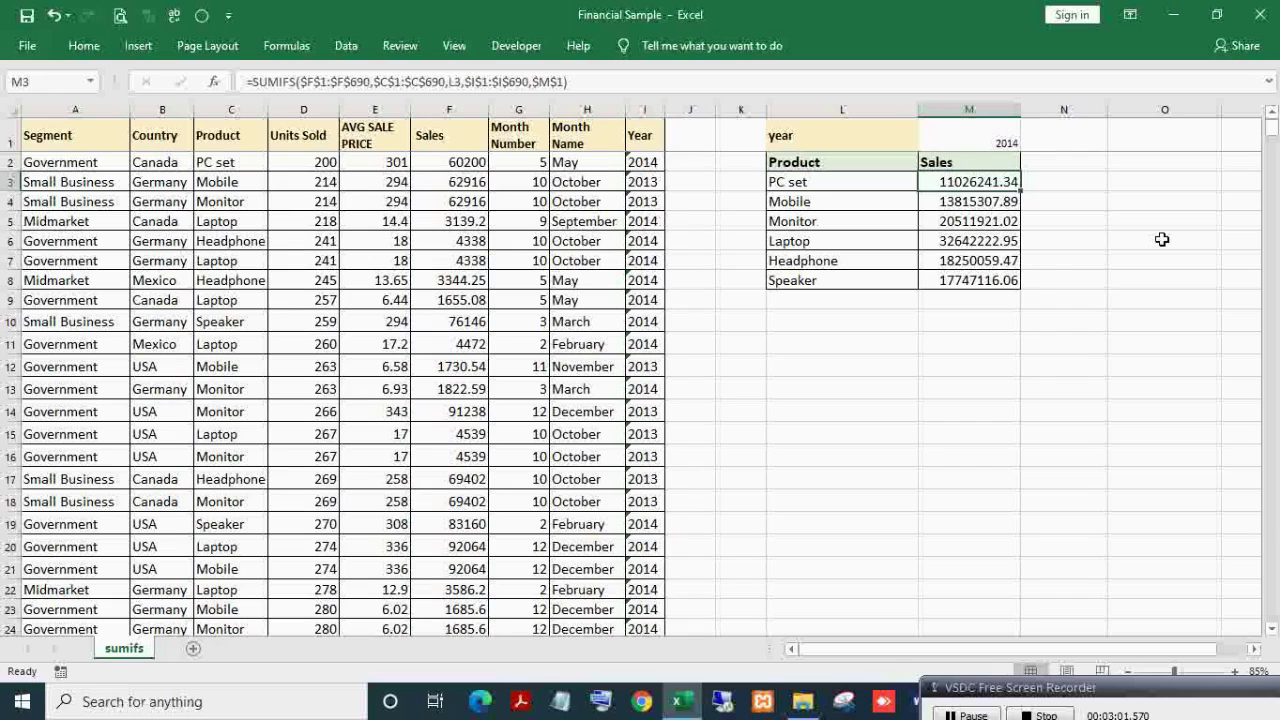
Step: Fill the SUMIFS formula with both criteria from M3 down to the Speaker row in M8
key("ctrl+shift+Down")
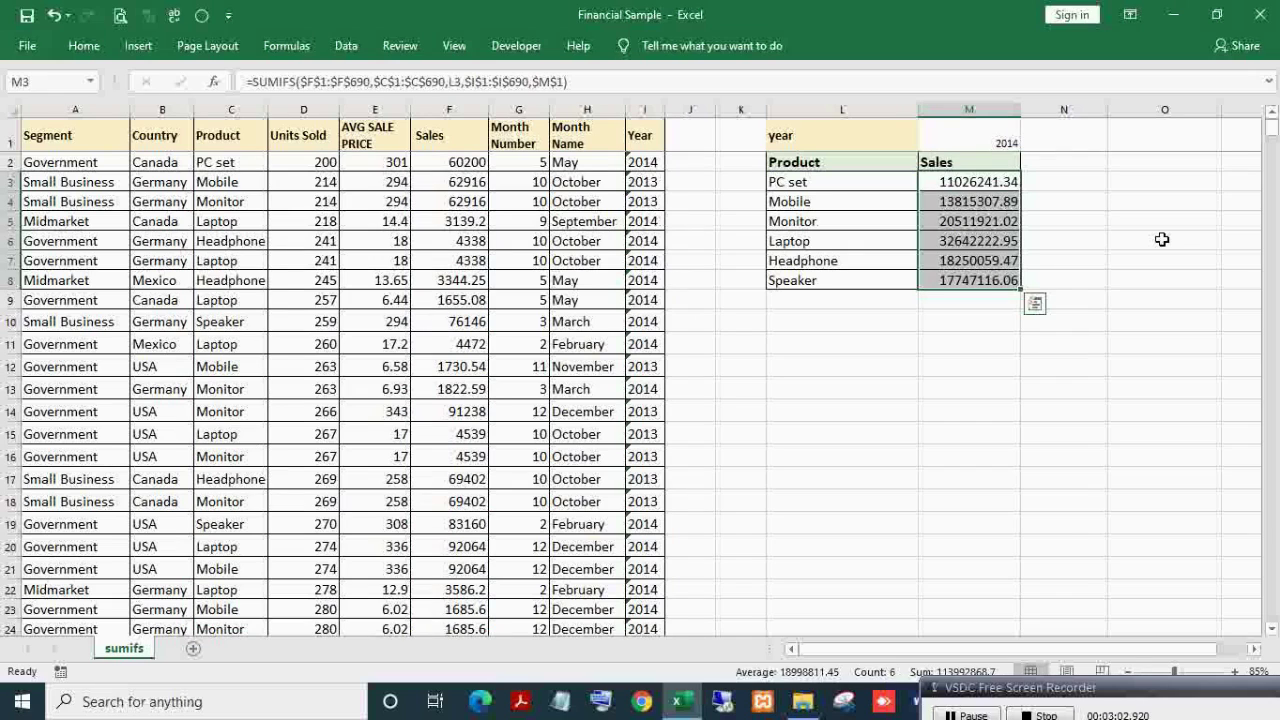
key("ctrl+d")
key("F2")
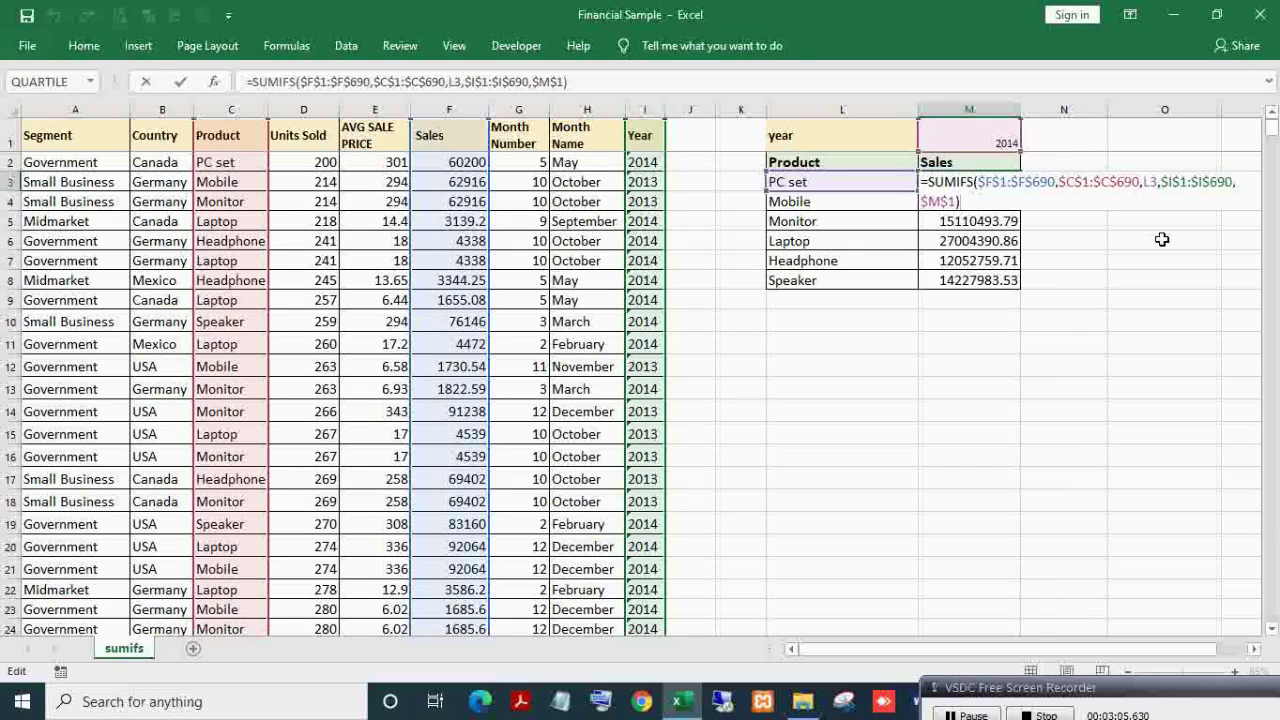
key("Escape")
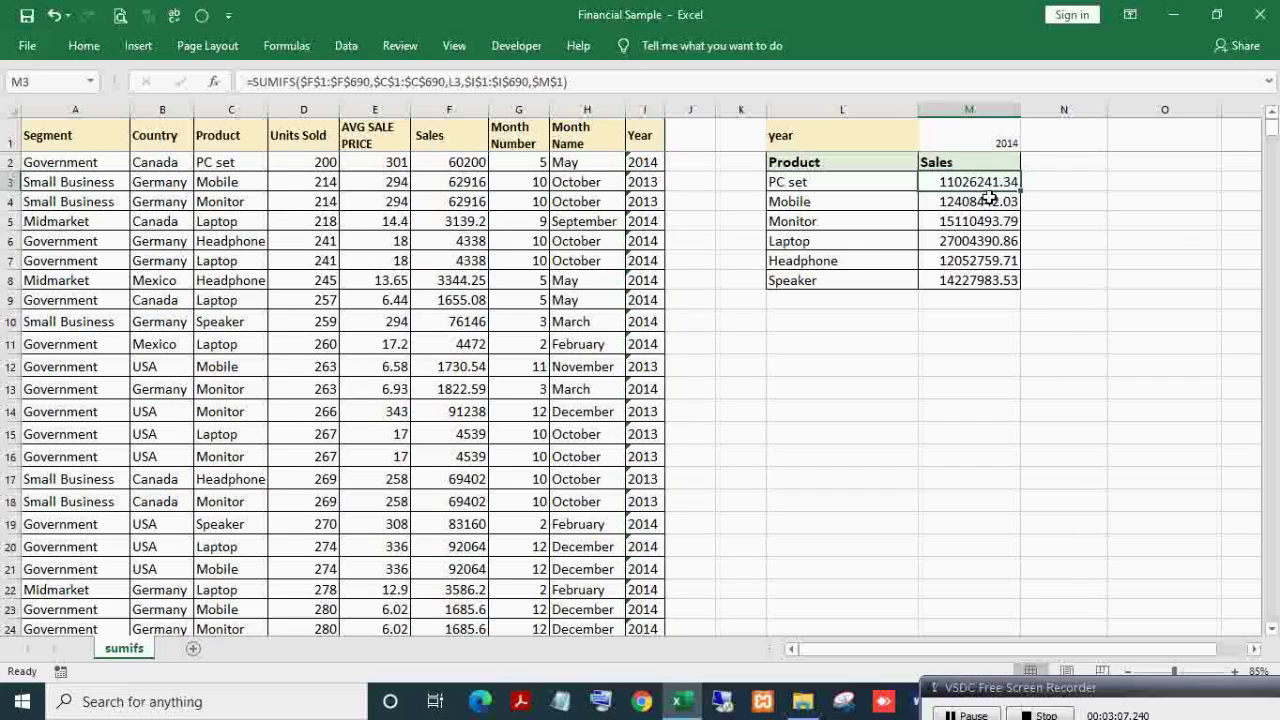
Step: Inspect the sum range, criteria ranges and criteria of the PC set SUMIFS formula in M3, leaving it unedited
key("F2")
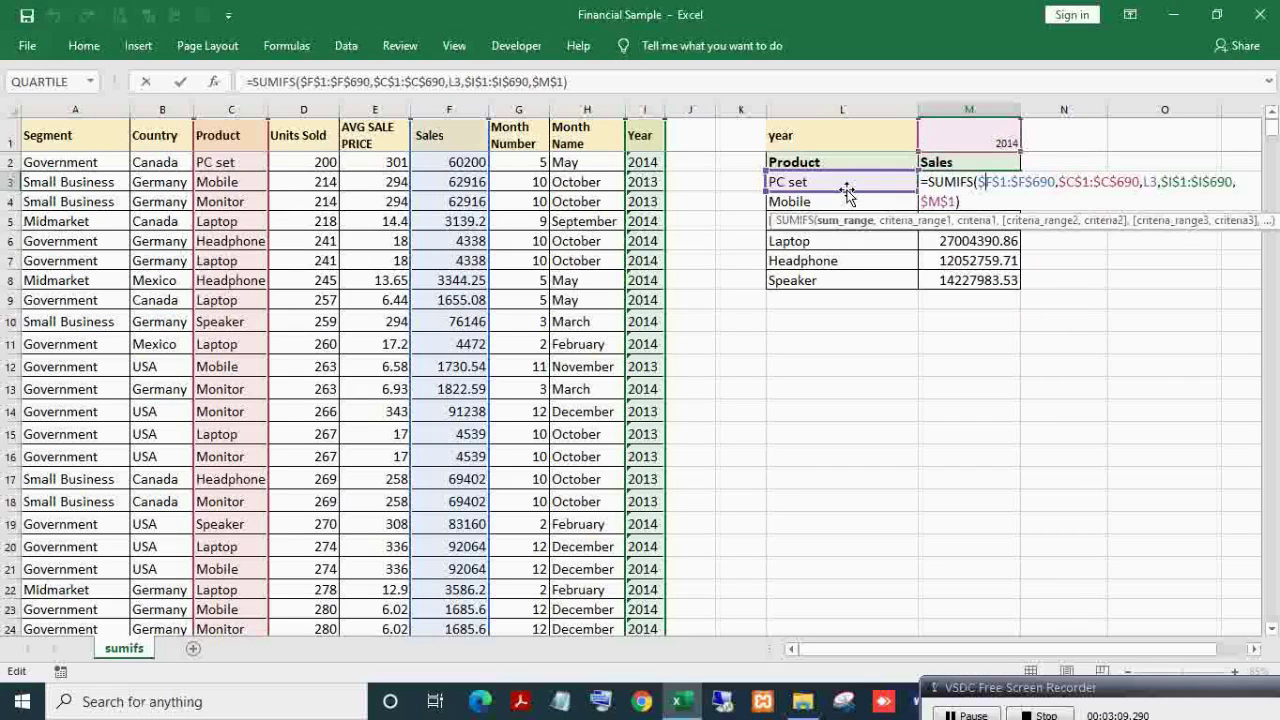
left_click(977, 182)
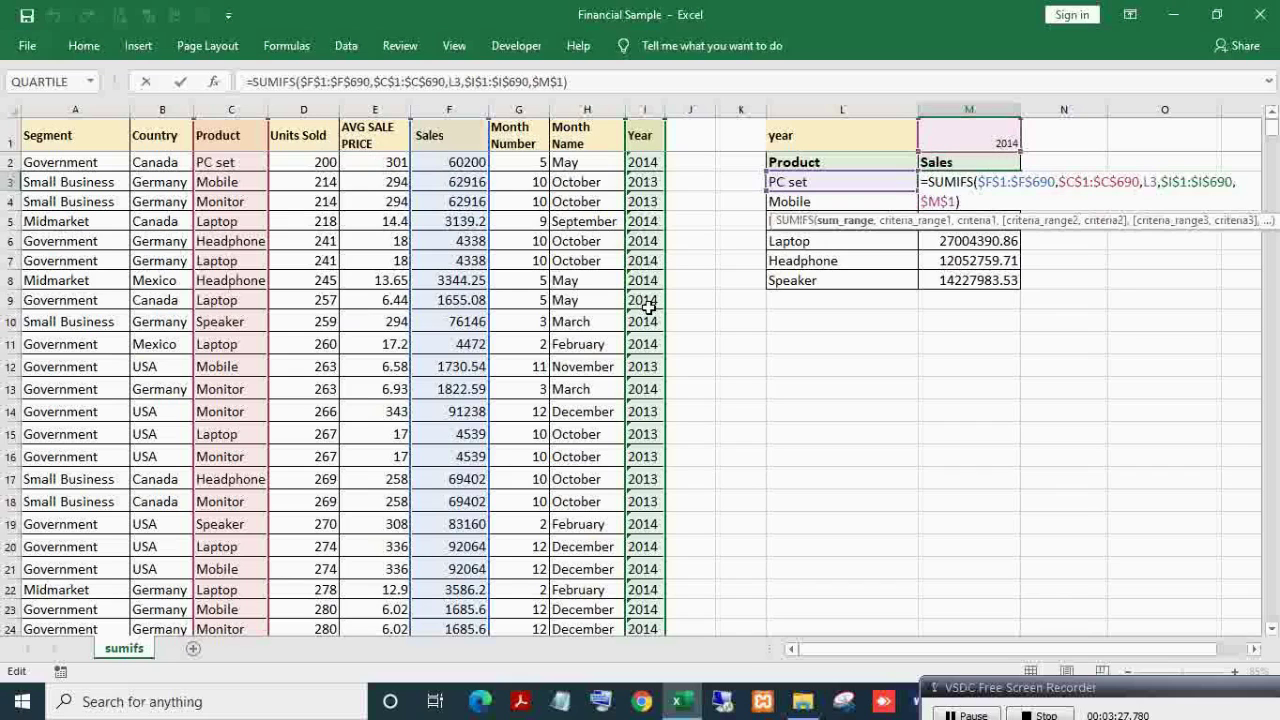
key("ctrl+Return")
key("ctrl+shift+Down")
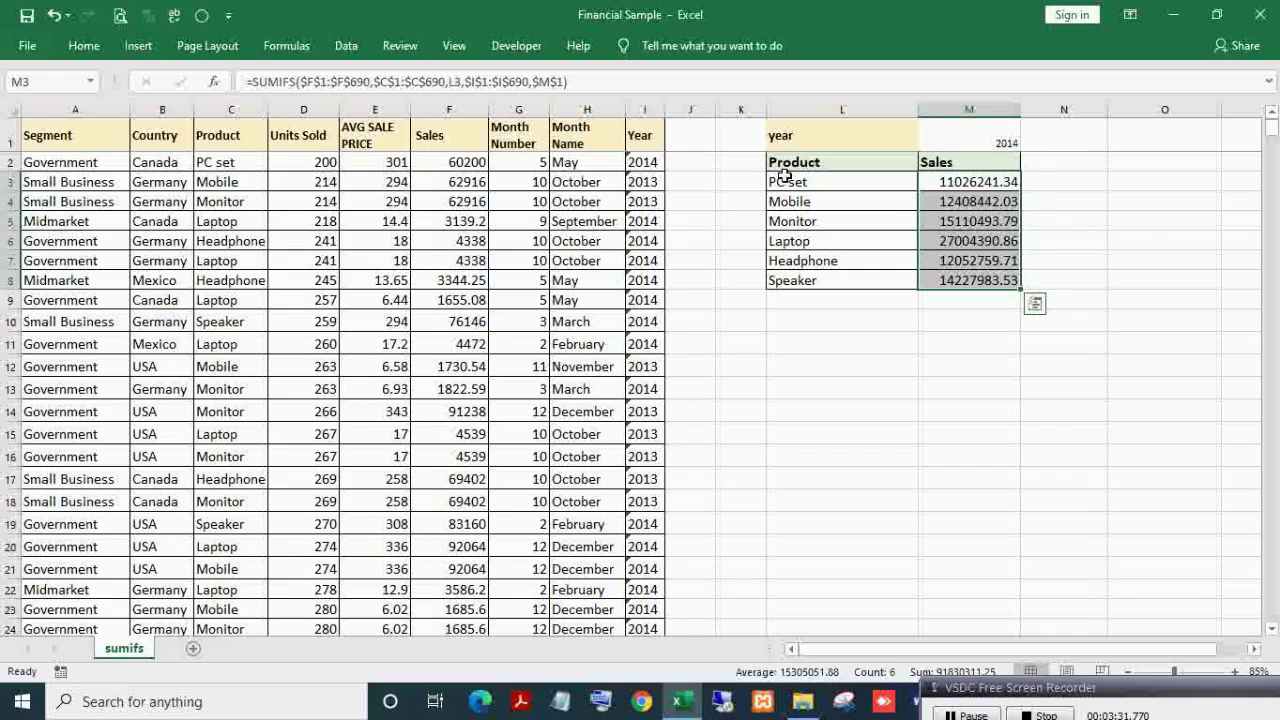
left_click(950, 182)
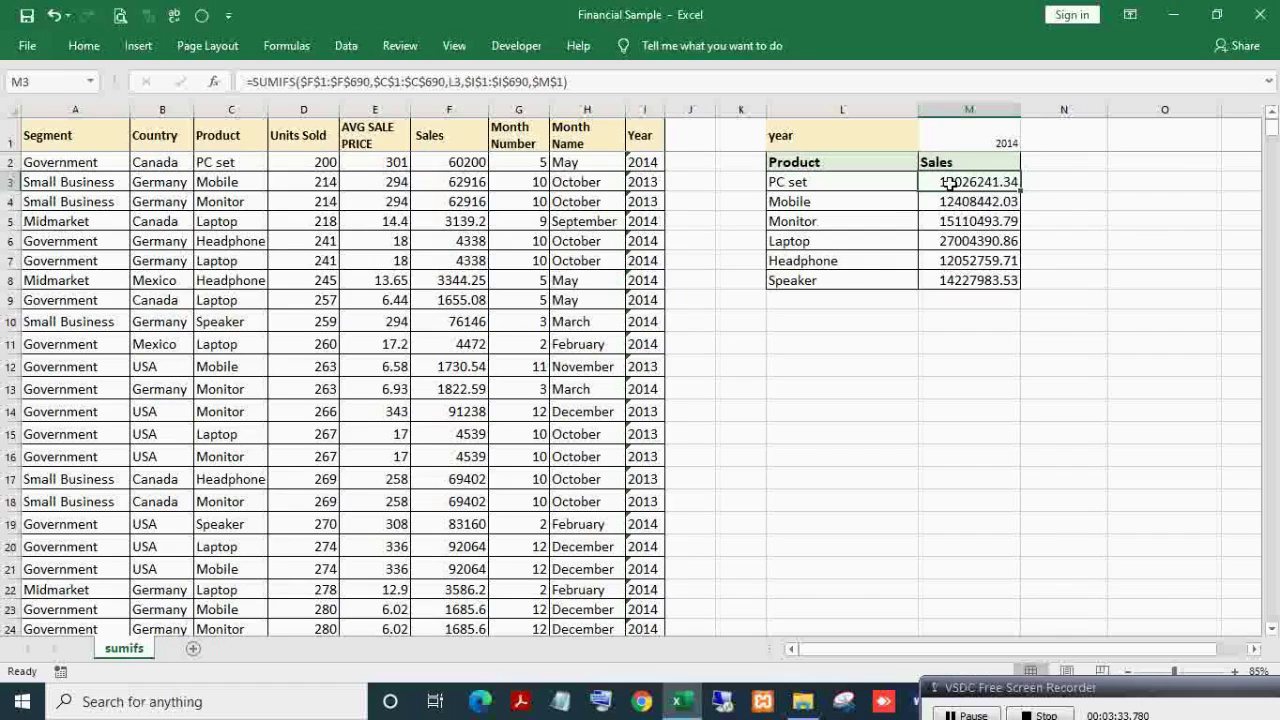
double_click(950, 182)
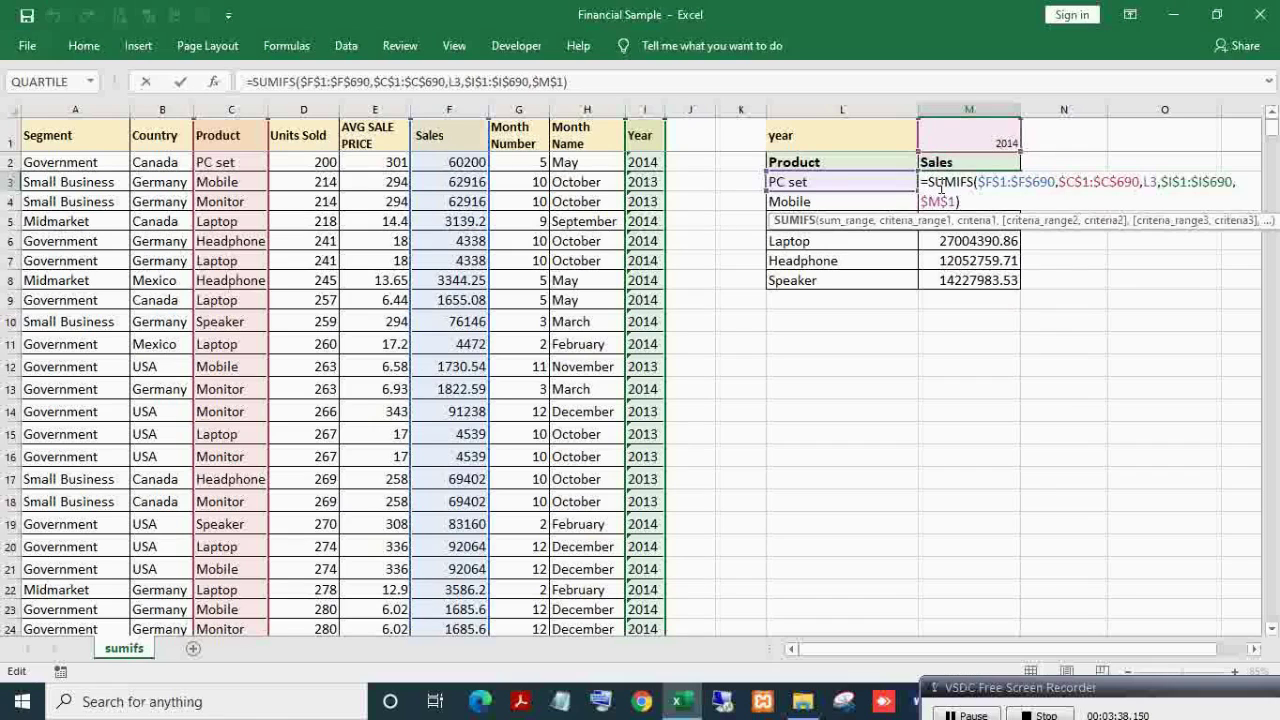
key("Escape")
key("Left")
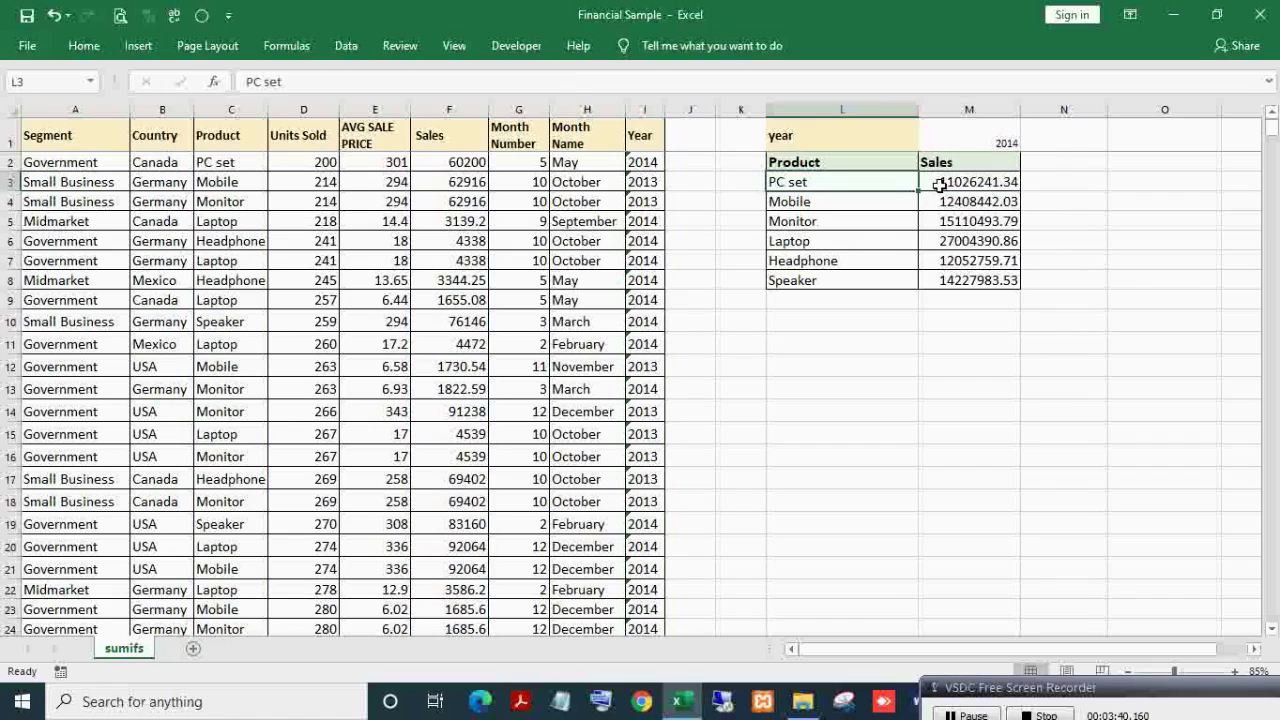
left_click(940, 185)
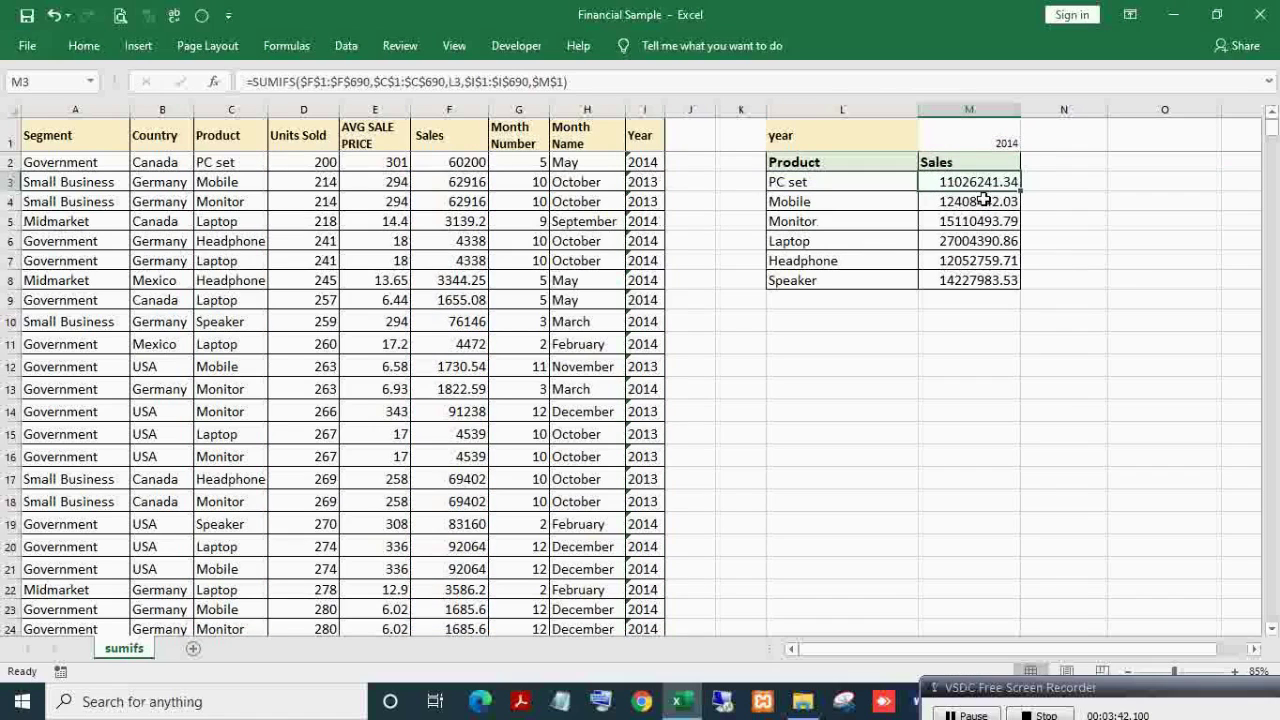
Step: Add filters to the data table's header row and filter the Product column to PC set only
key("Left")
key("Left")
key("Left")
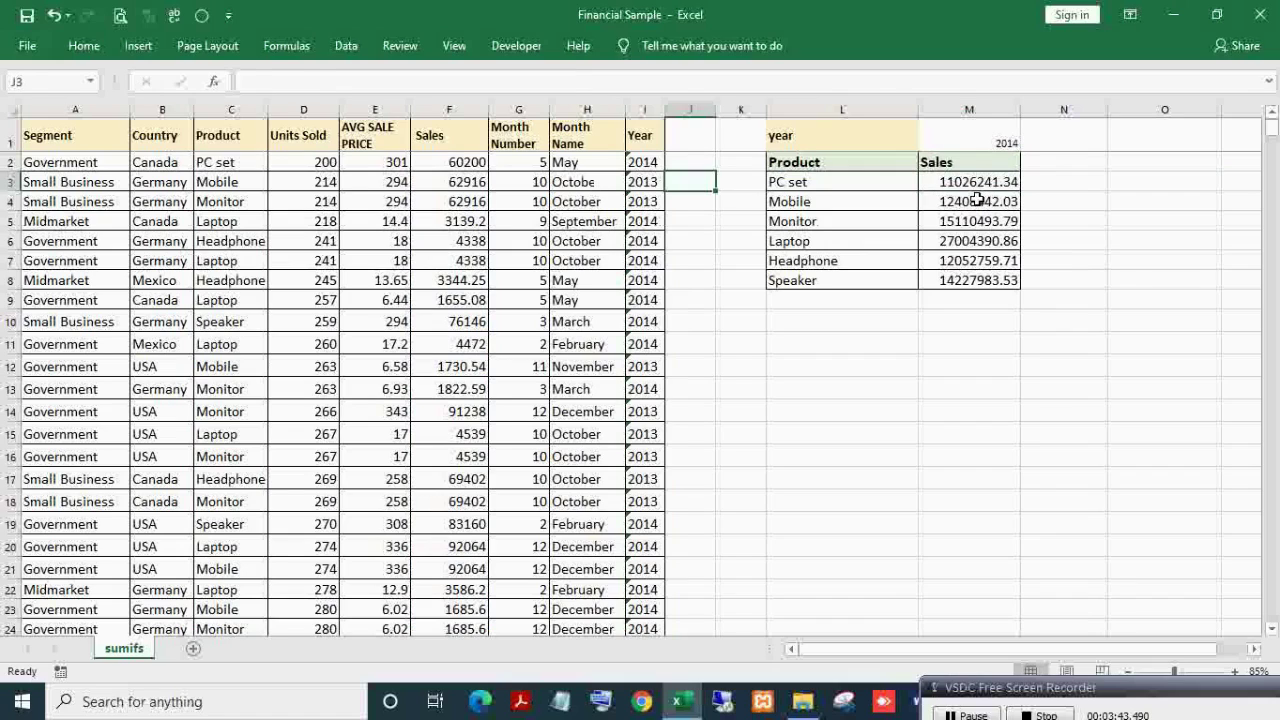
key("Left")
key("Left")
key("Up")
key("Up")
key("ctrl+shift+l")
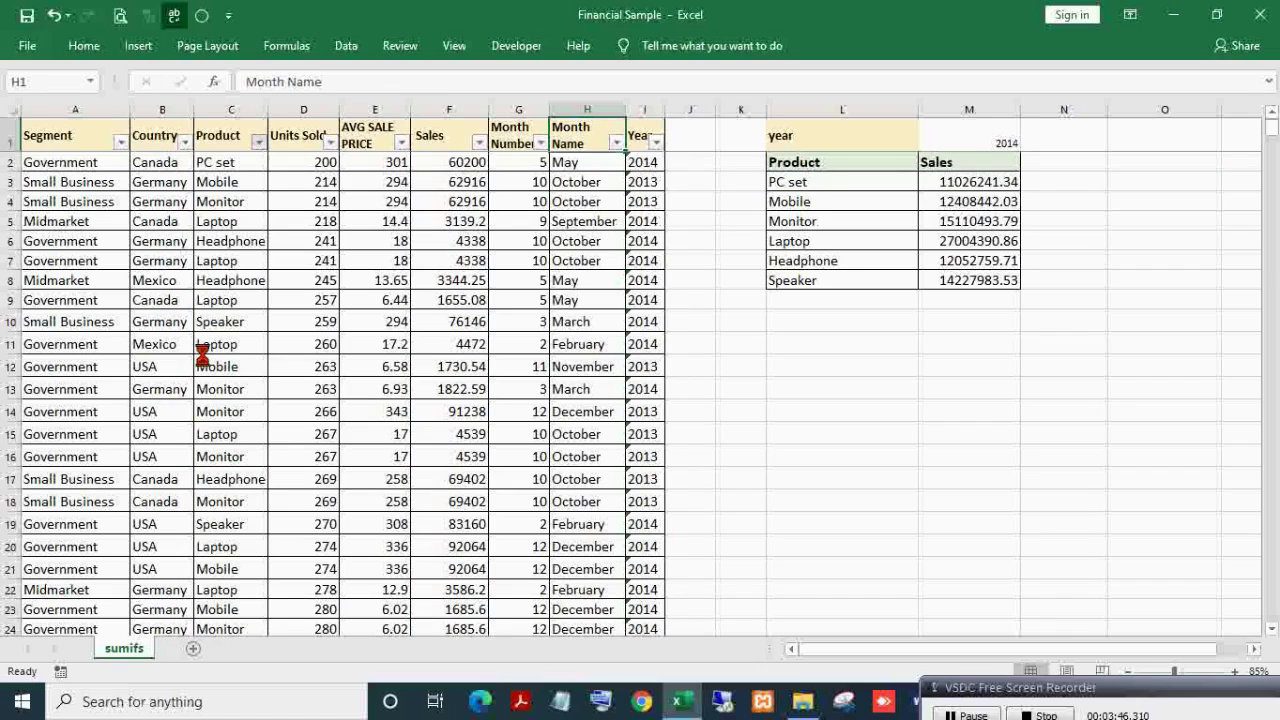
left_click(258, 142)
left_click(121, 325)
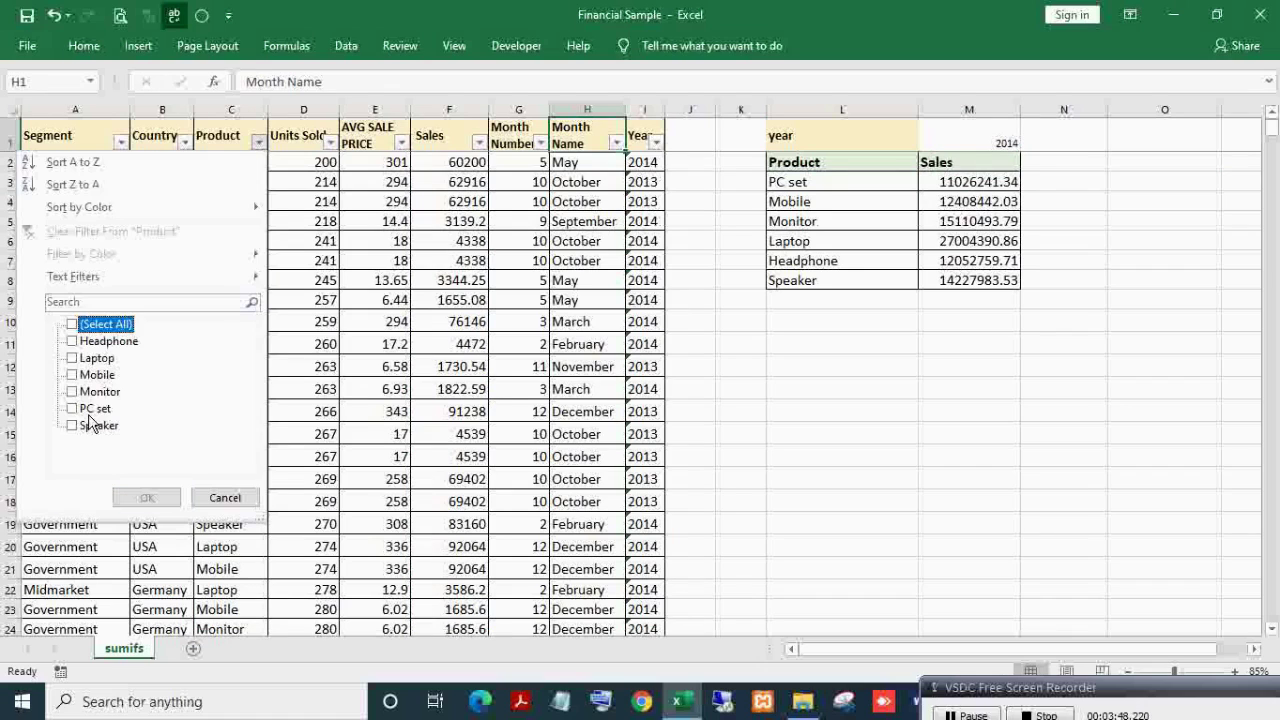
left_click(88, 409)
left_click(135, 496)
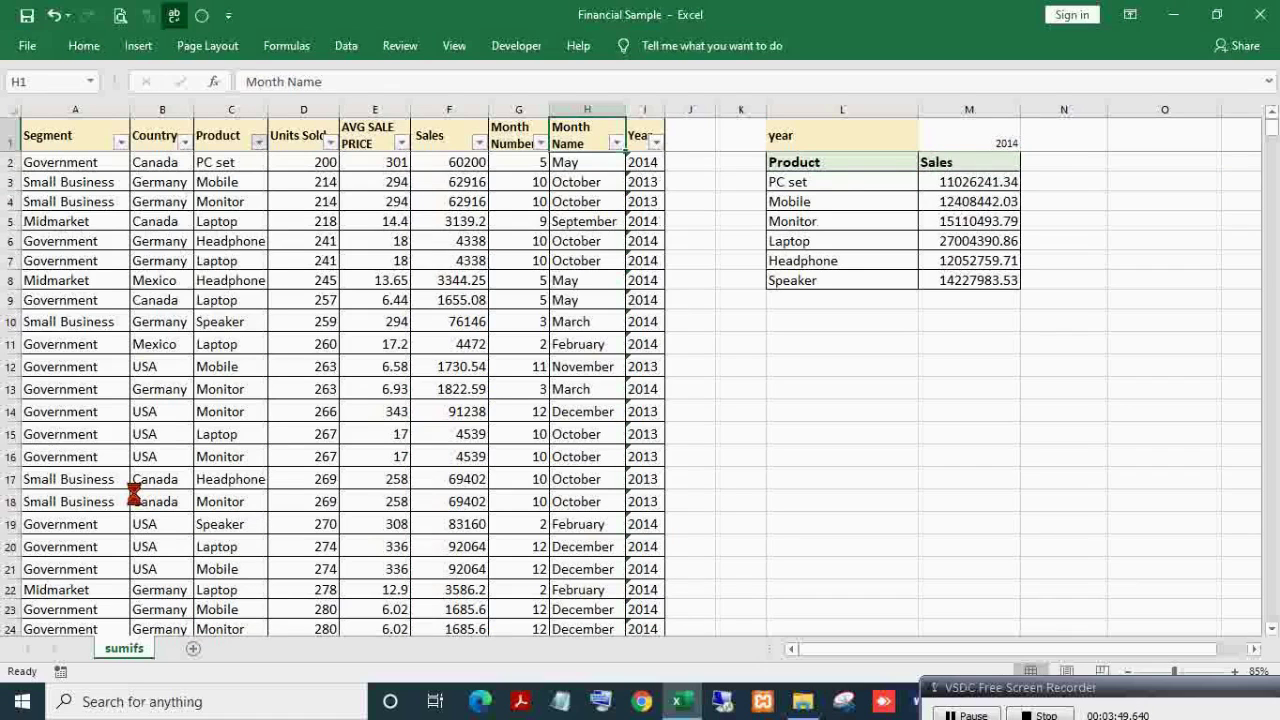
Step: Filter the Year column to 2014 only and select the Sales column to read the sum of the filtered rows
left_click(657, 144)
left_click(469, 358)
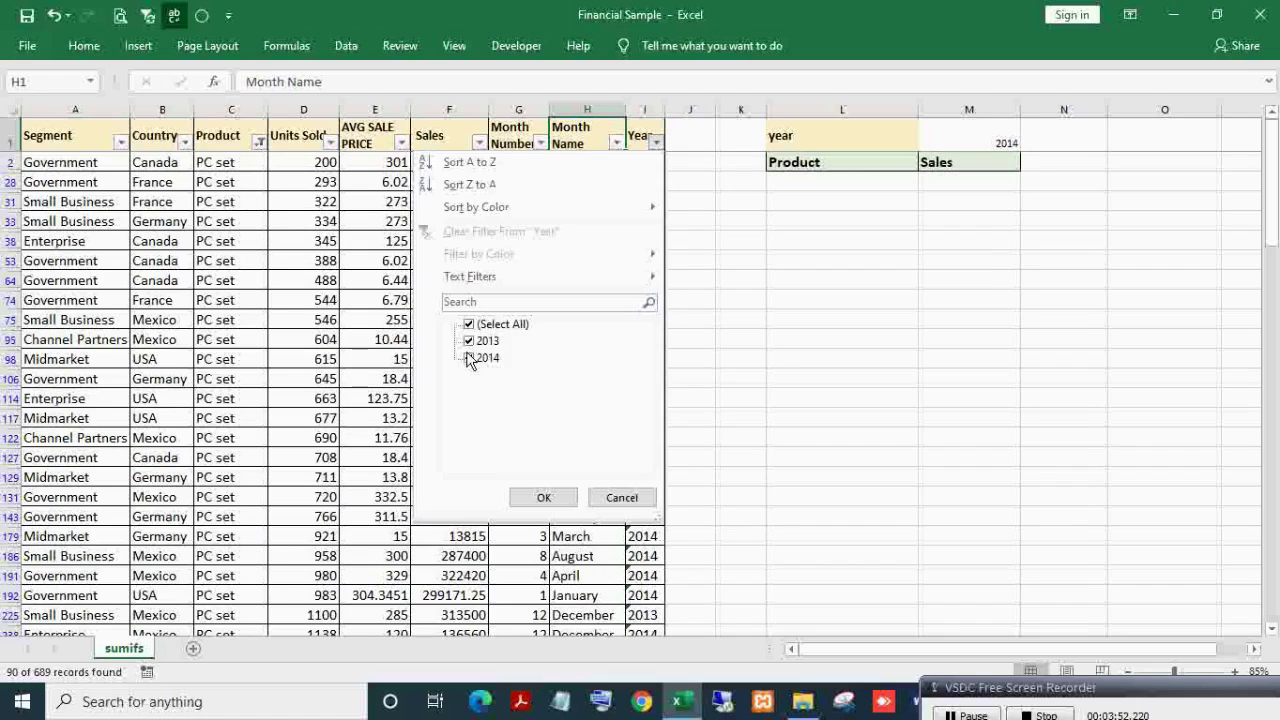
left_click(469, 341)
left_click(543, 497)
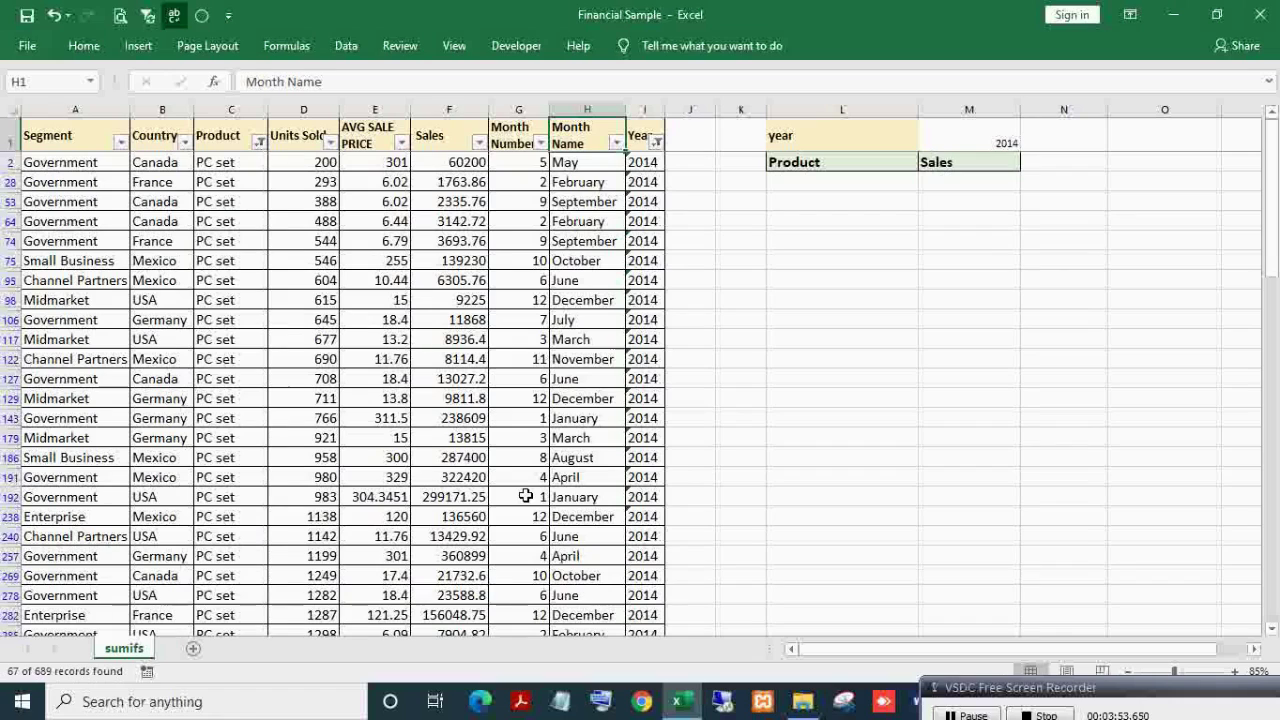
left_click(463, 104)
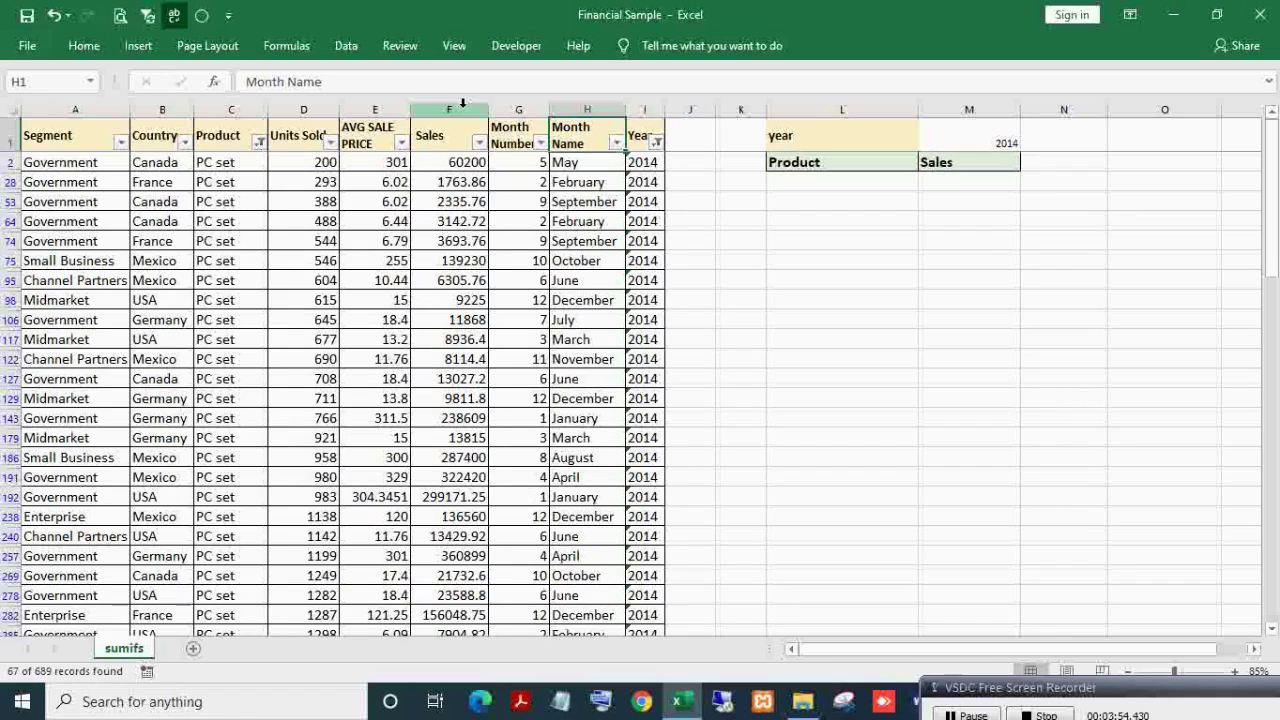
left_click(1005, 697)
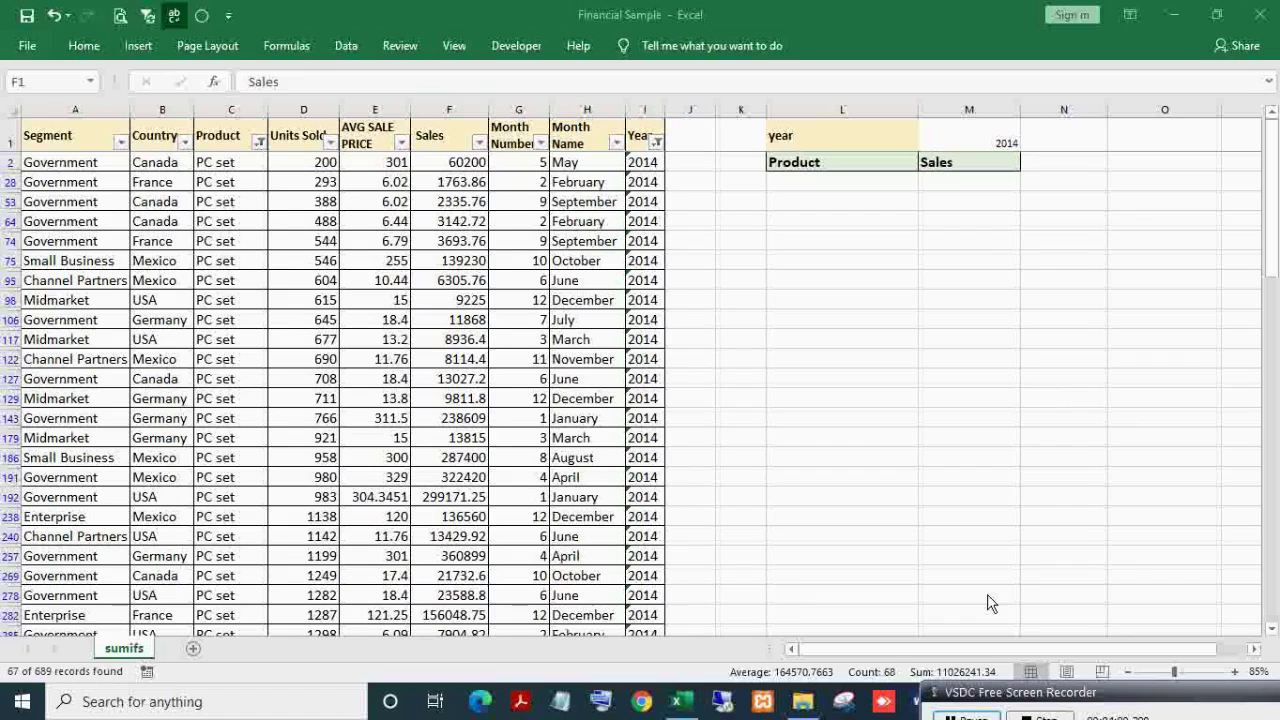
Step: Compare the PC set formula in M3 with the year cell M1 and product cell L3 it refers to
left_click(960, 128)
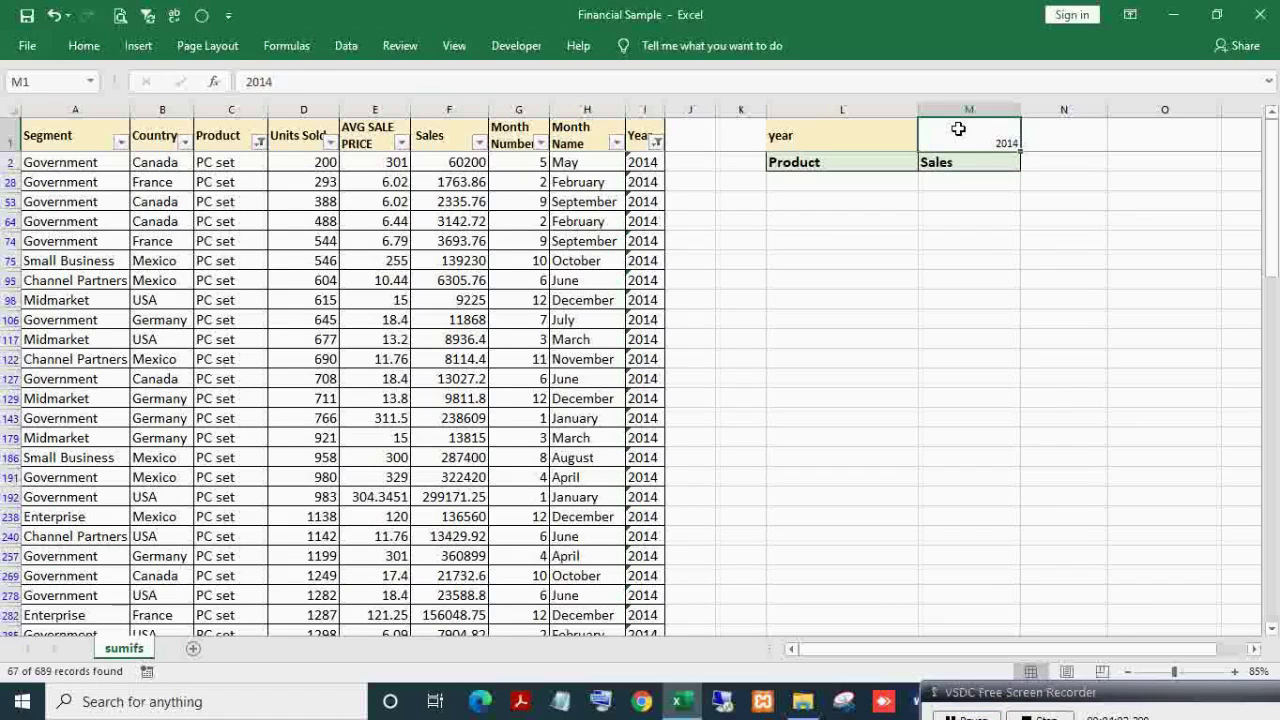
left_click(945, 182)
left_click(849, 181)
double_click(951, 182)
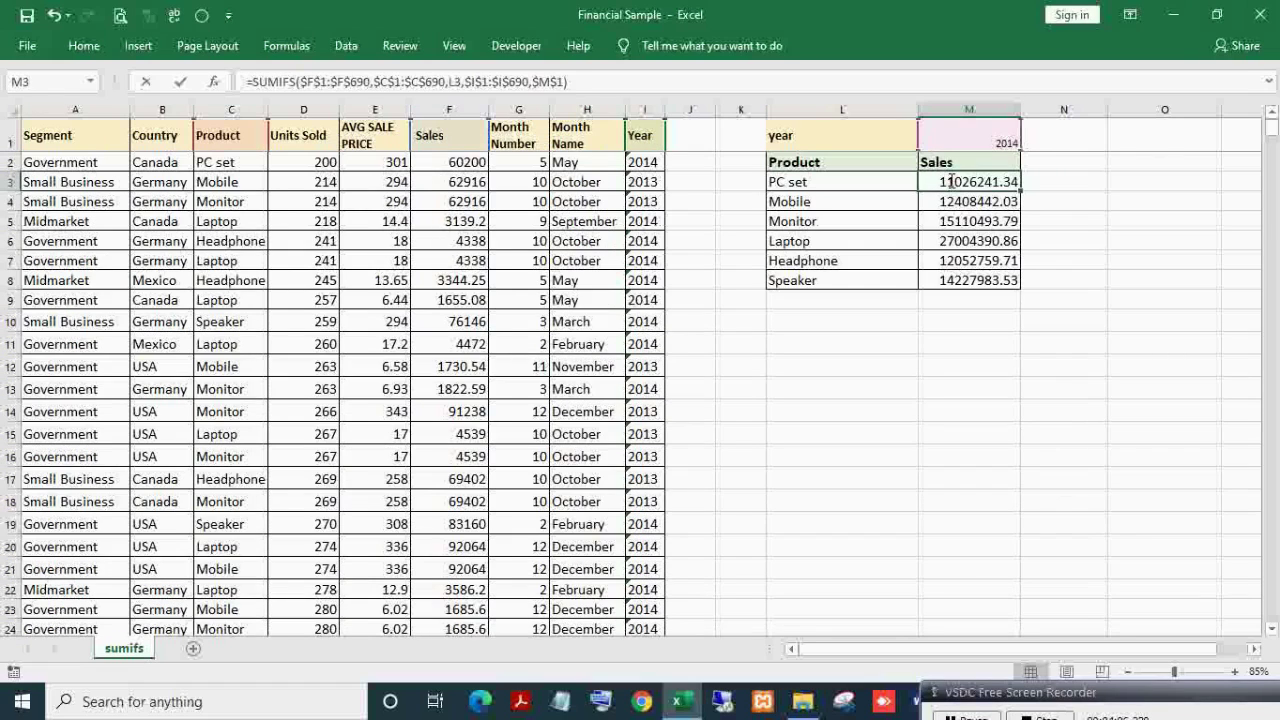
key("Escape")
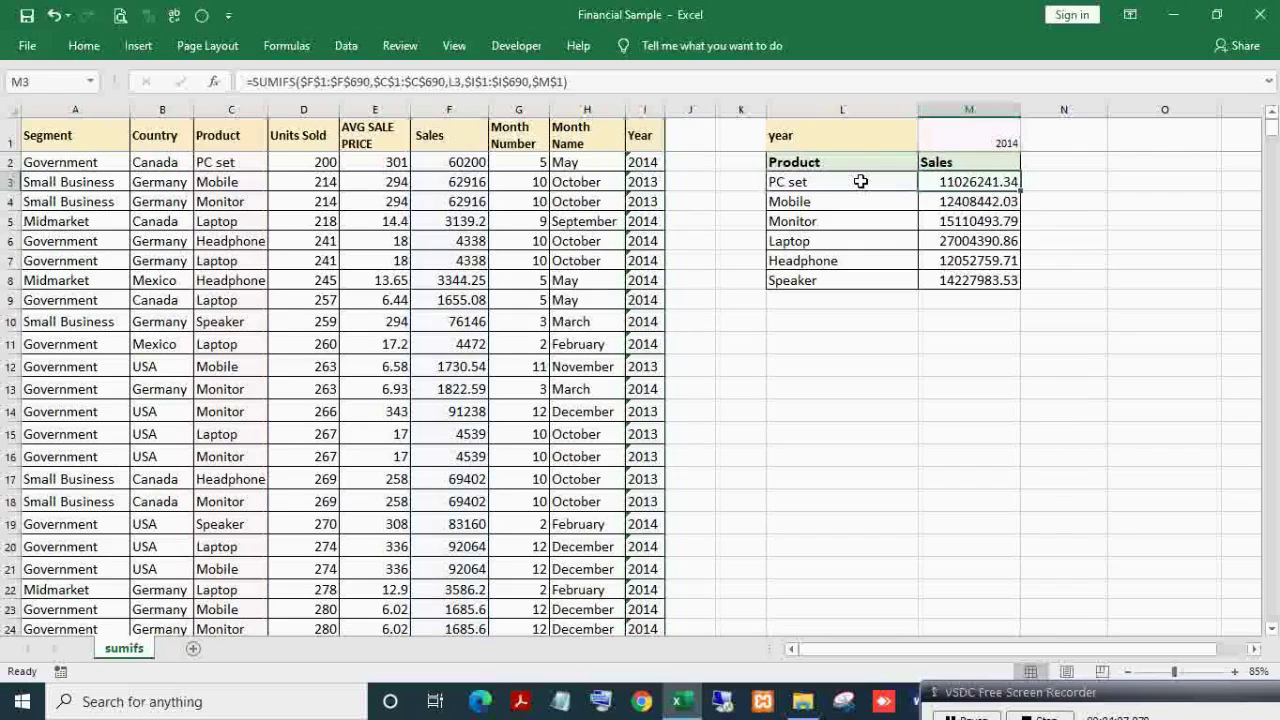
Step: Change the product name in L3 to PC set2 and check the sales total in M3
left_click(859, 181)
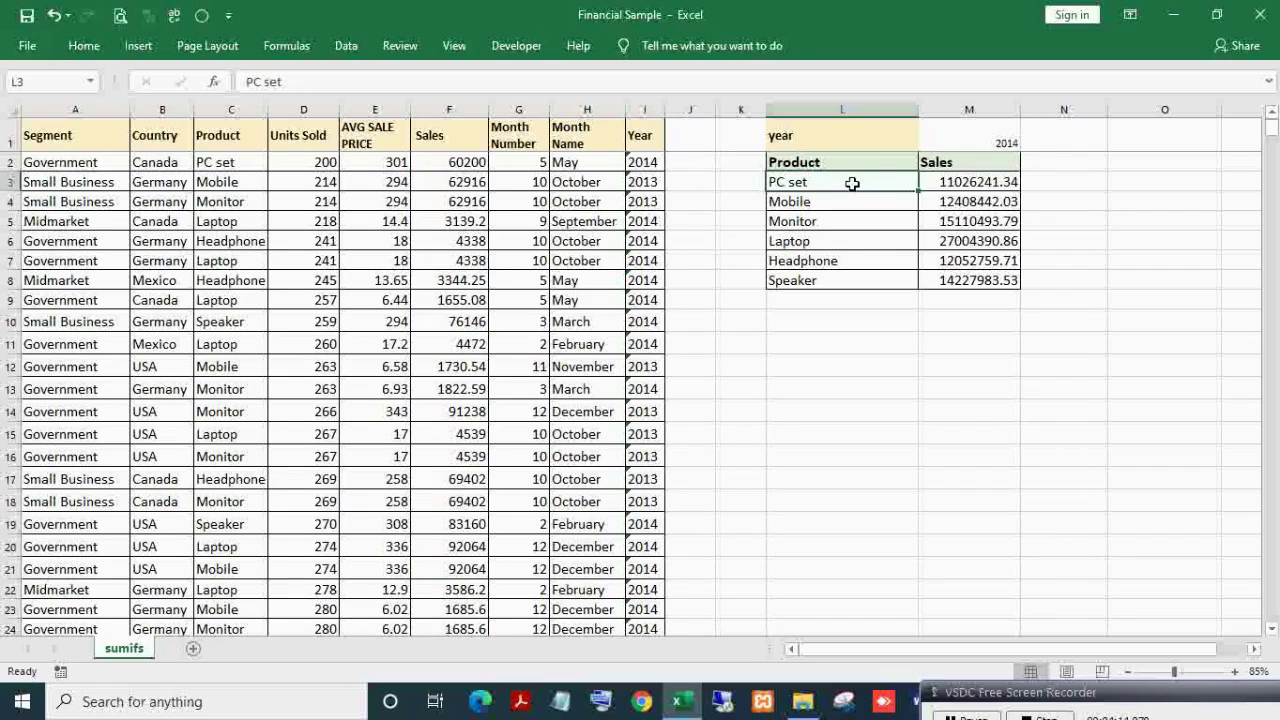
double_click(852, 183)
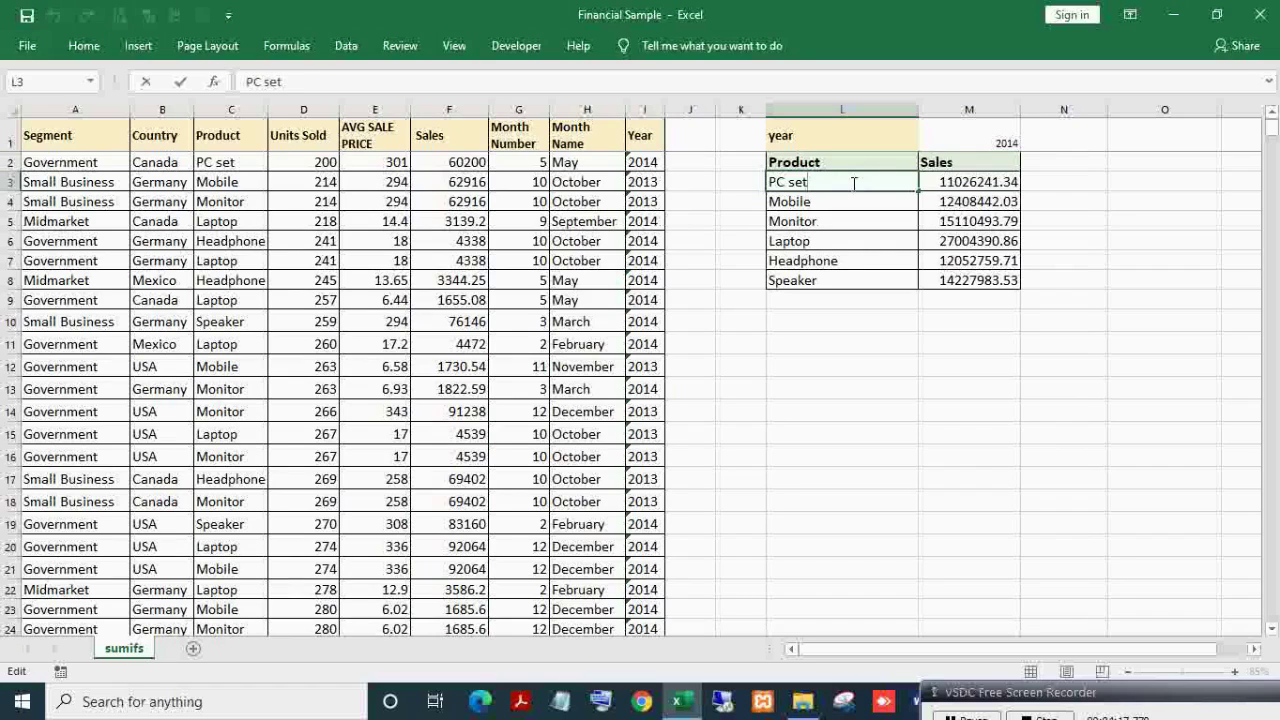
type("2")
key("Return")
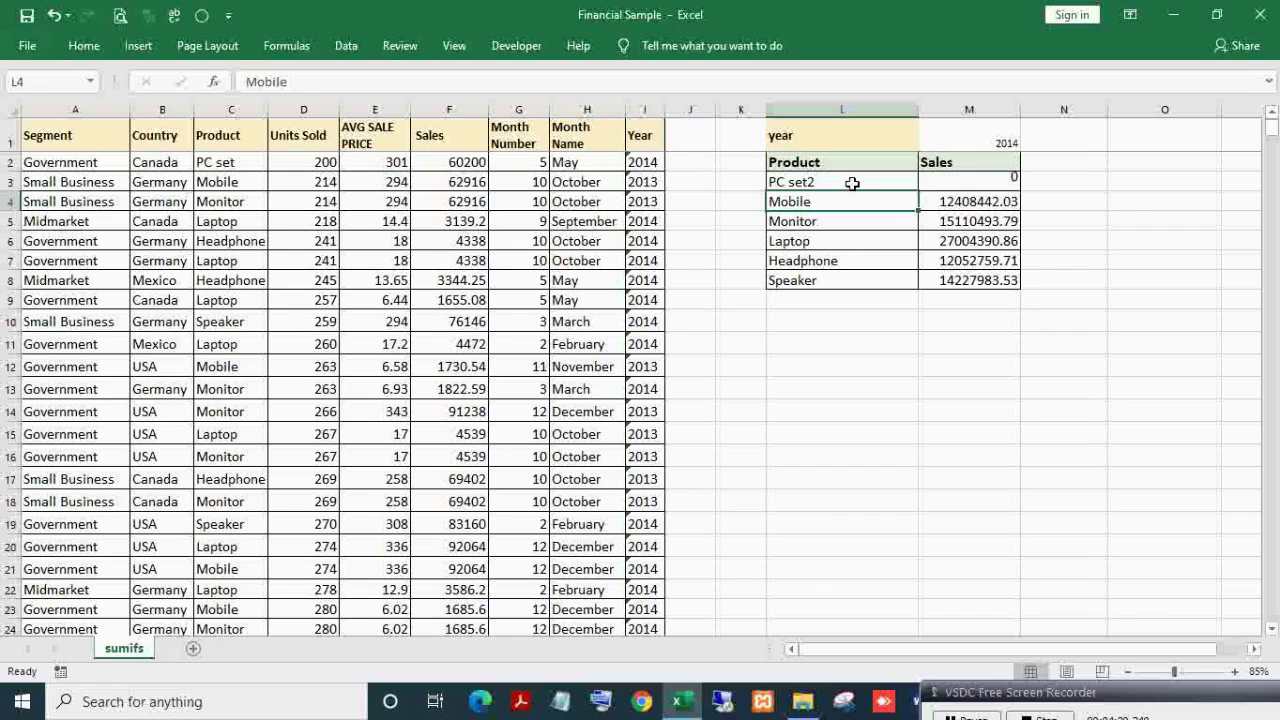
left_click(978, 178)
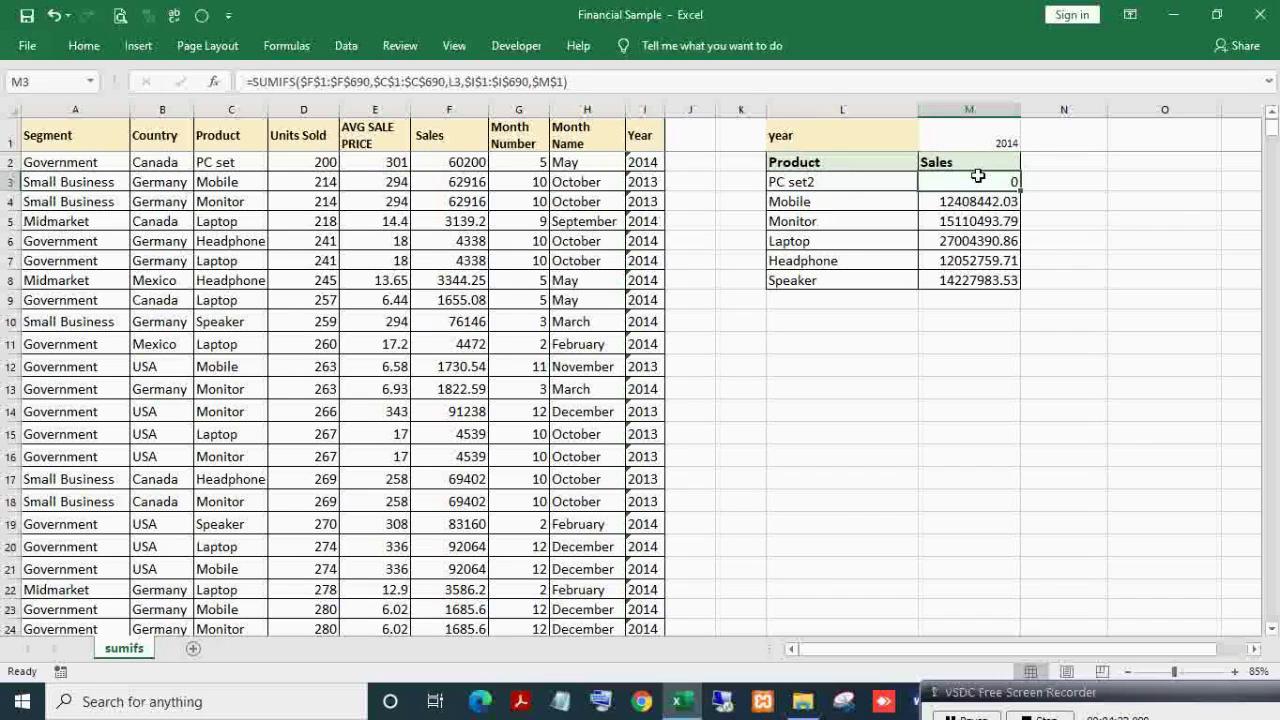
Step: Compare the Product and Year columns with the criteria in L3 and M1 that the M3 formula uses
left_click(238, 110)
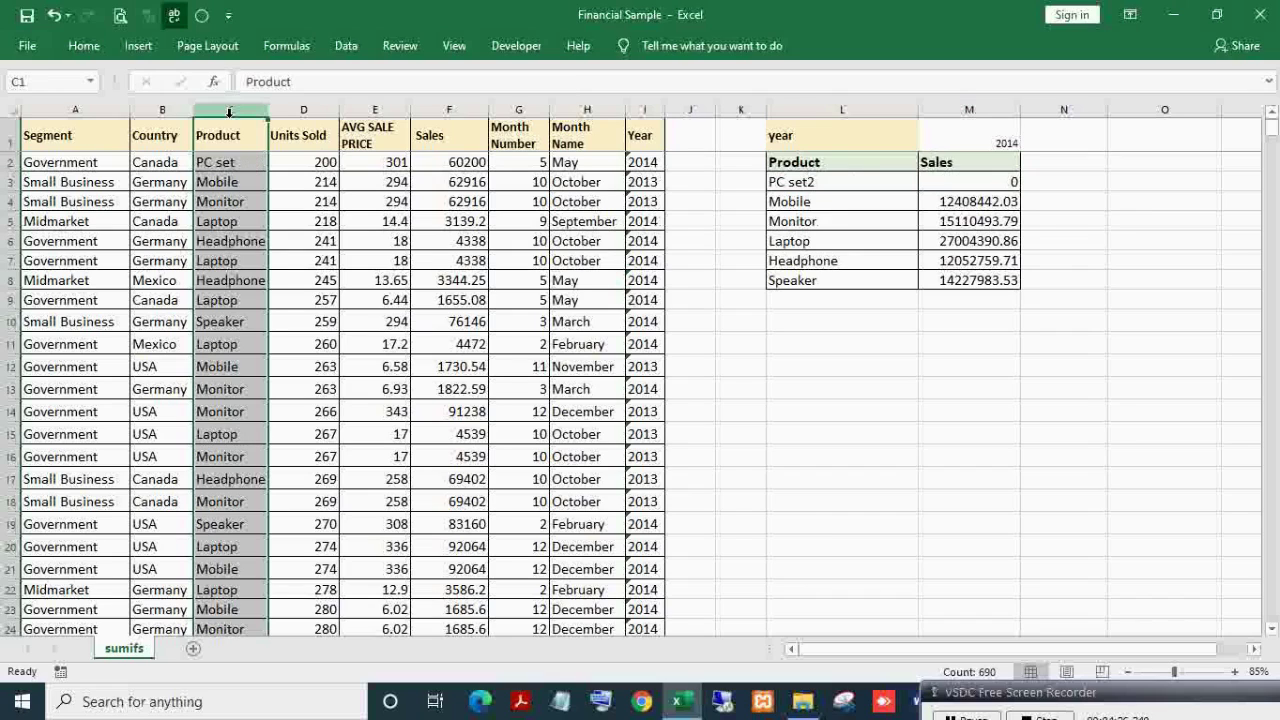
left_click(853, 185)
left_click(960, 138)
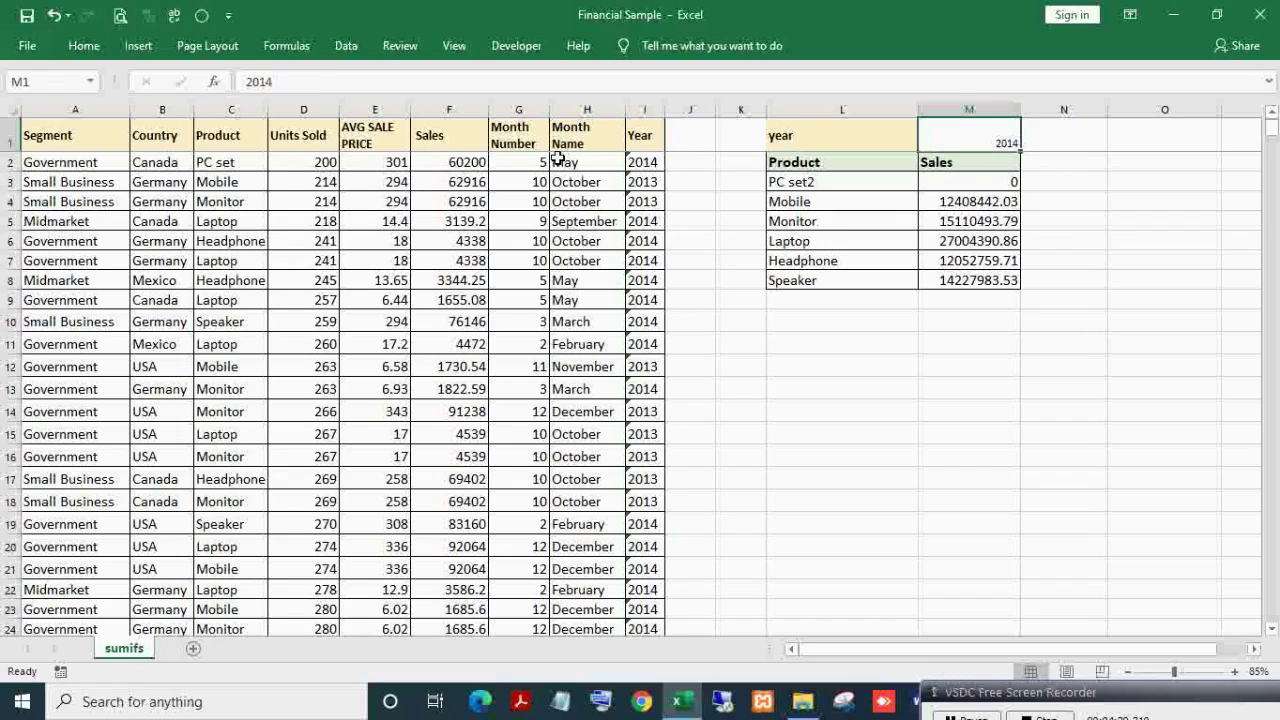
left_click(644, 110)
left_click(652, 168)
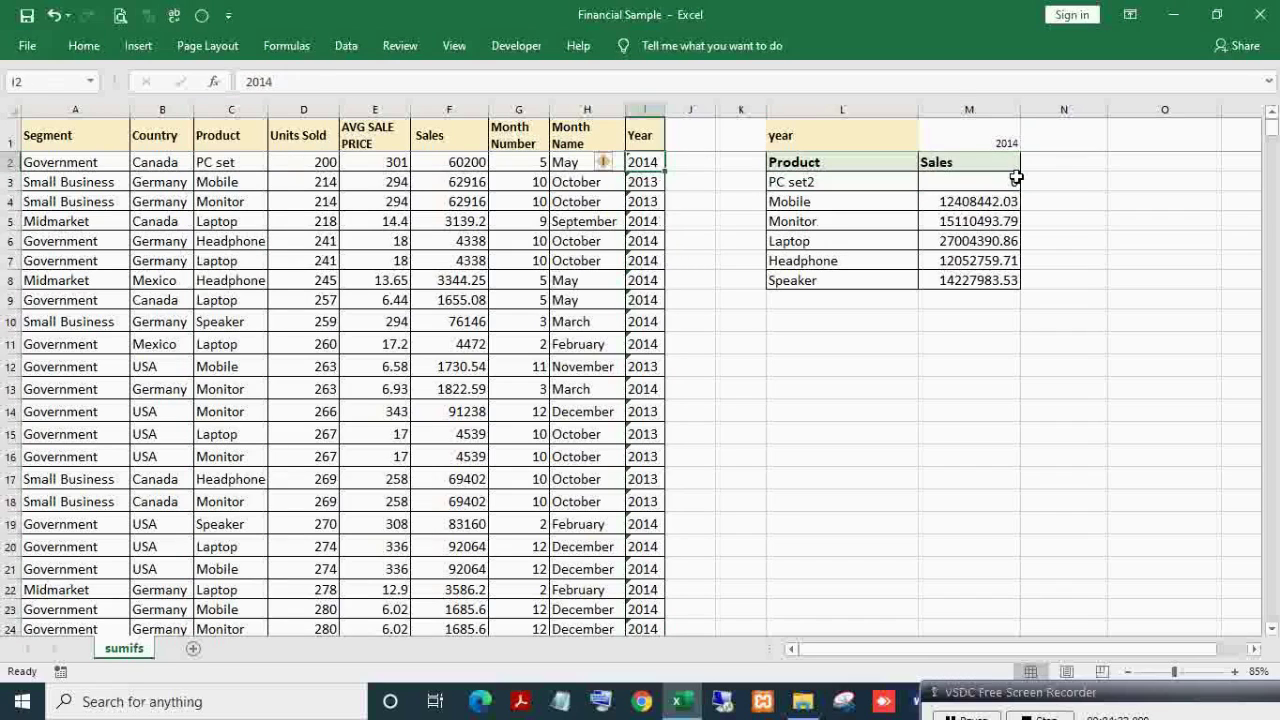
left_click(967, 181)
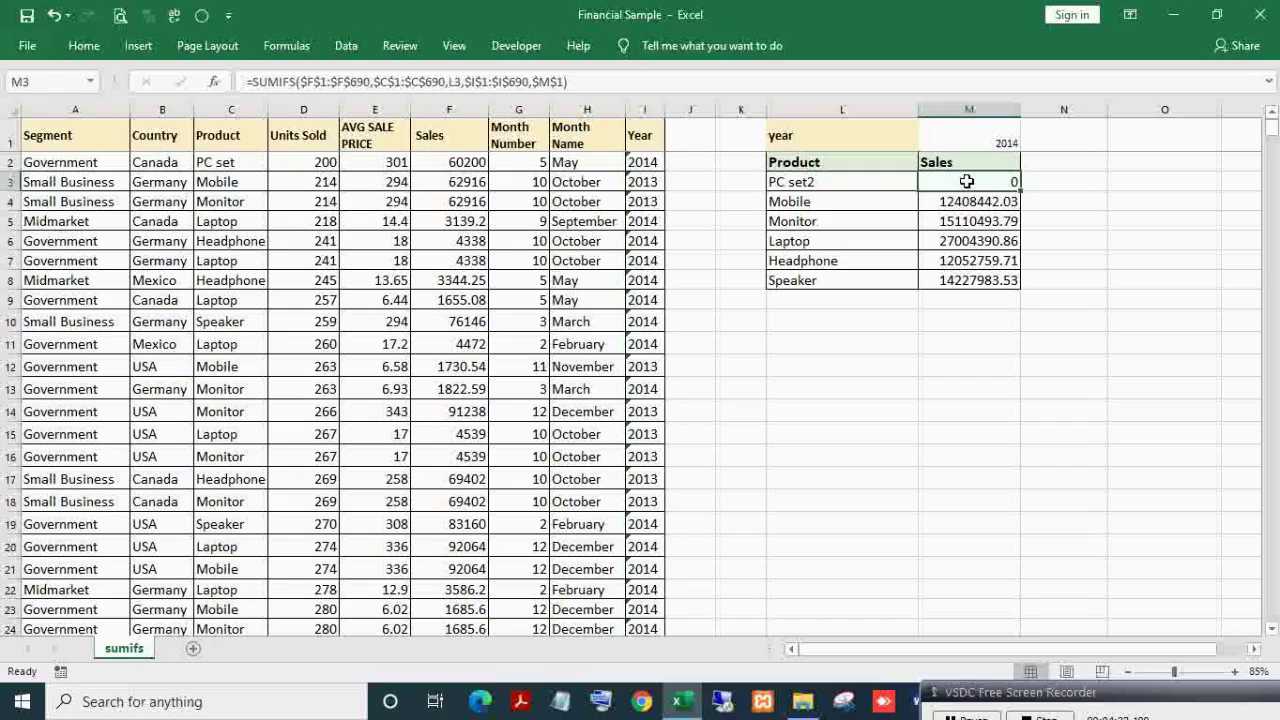
Step: Restore the product name in L3 to PC set
left_click(838, 183)
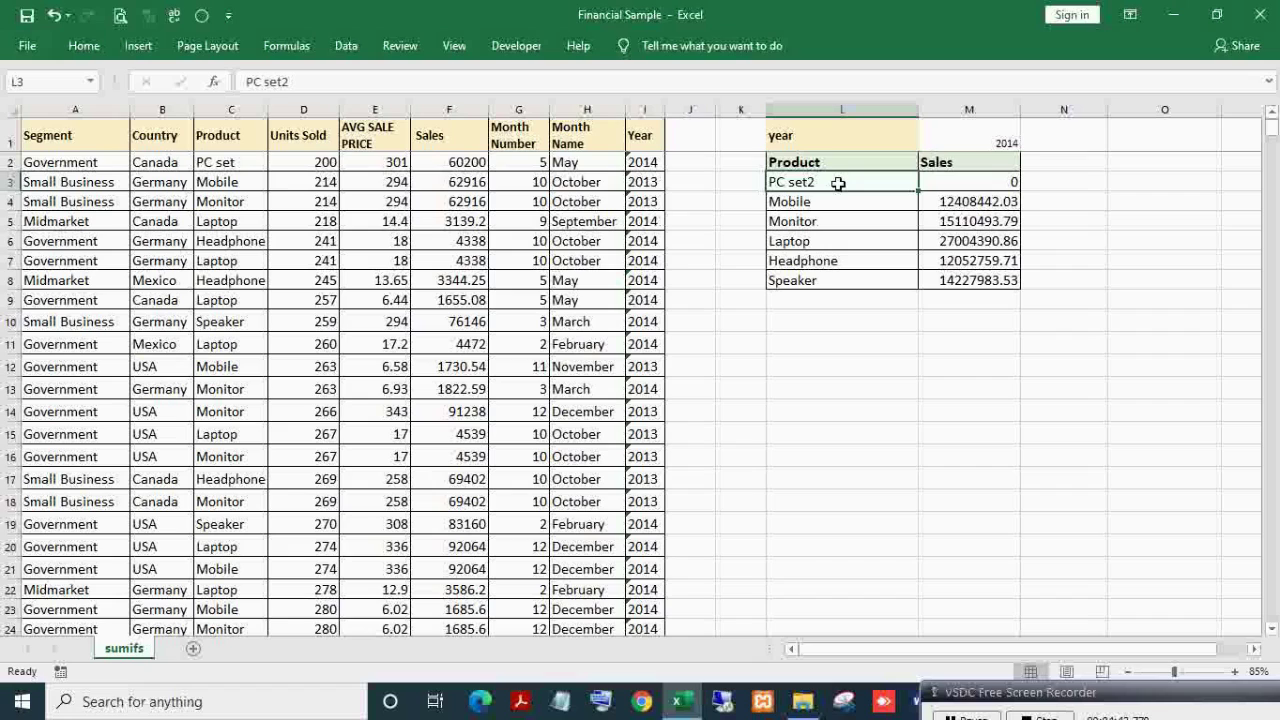
double_click(838, 183)
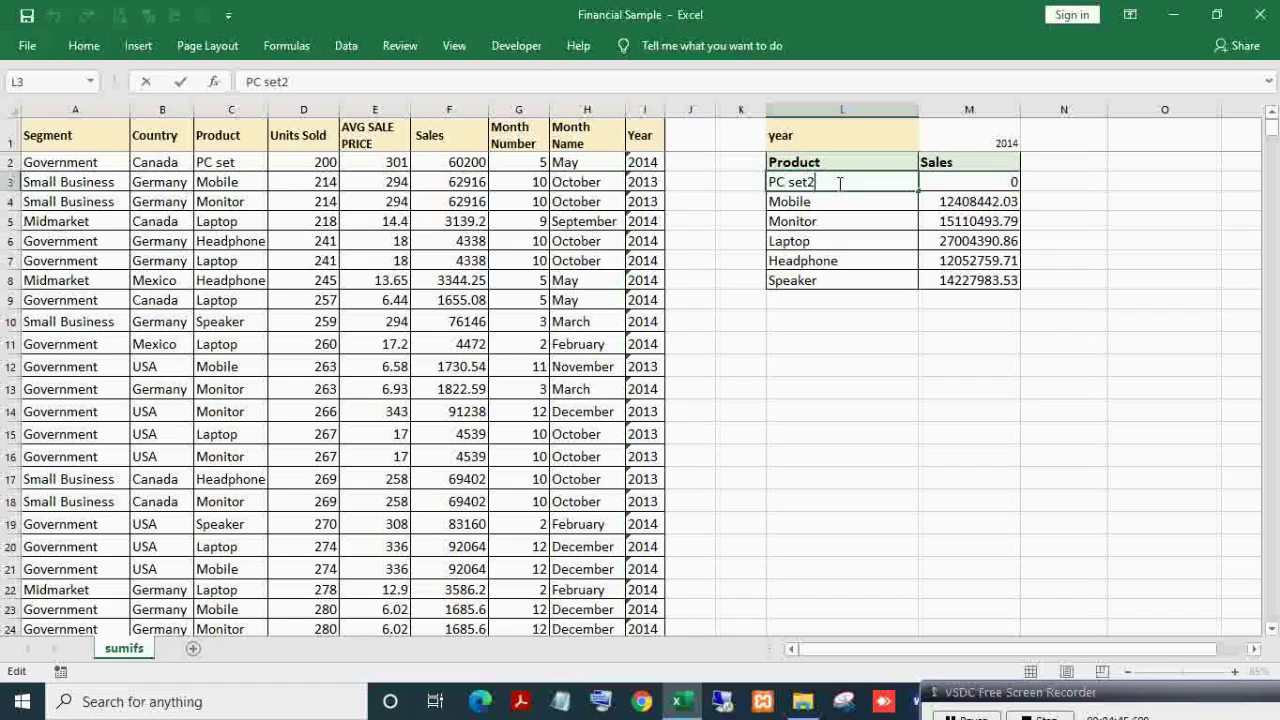
key("BackSpace")
key("Return")
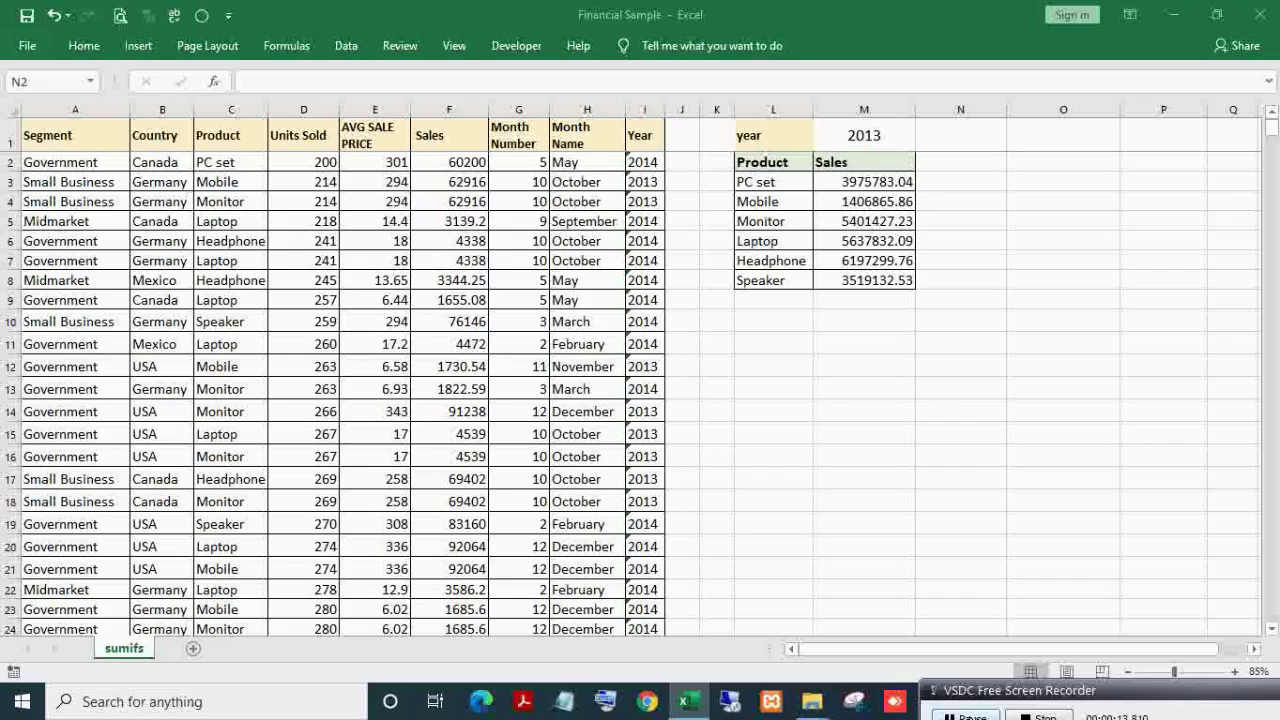
Step: Enter the header sale in N2 beside the Sales column
left_click(869, 180)
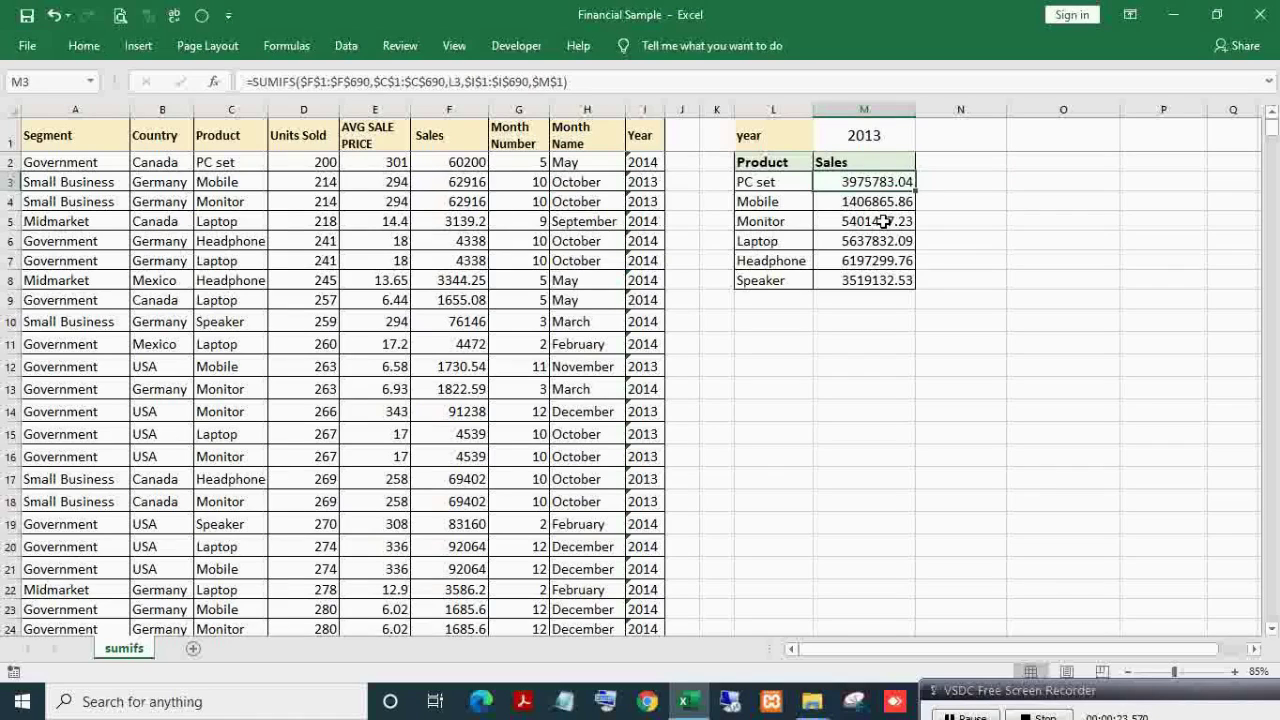
left_click(963, 162)
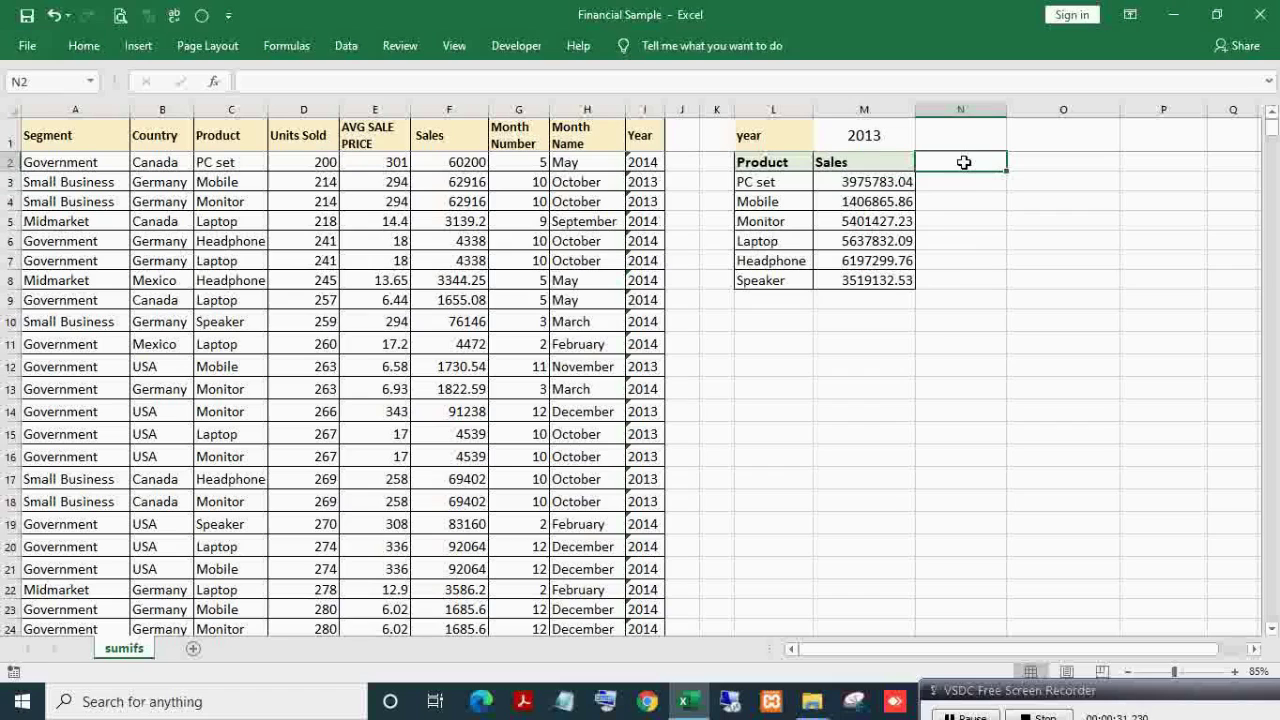
double_click(964, 162)
type("sae")
key("BackSpace")
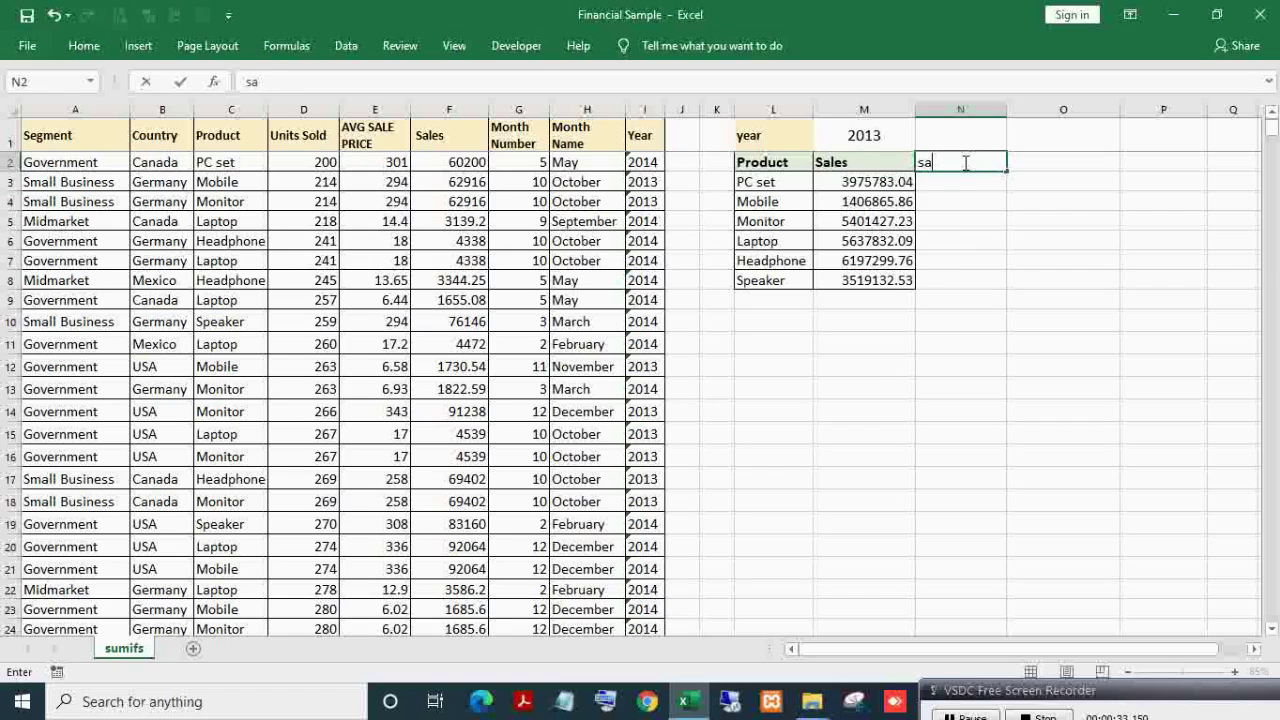
type("le")
key("Return")
Step: Review the product names in L3:L8 that serve as criteria for the new column
key("Left")
key("Left")
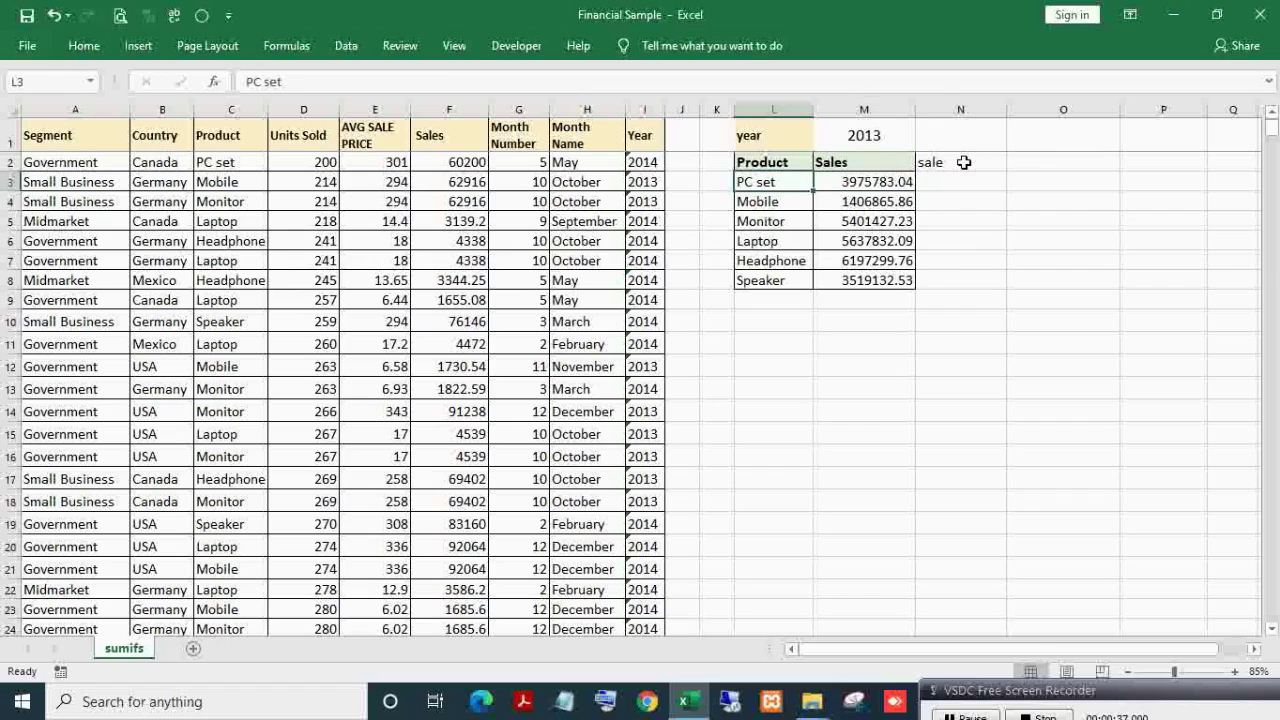
key("shift+Down")
key("shift+Down")
key("shift+Down")
key("shift+Down")
key("shift+Down")
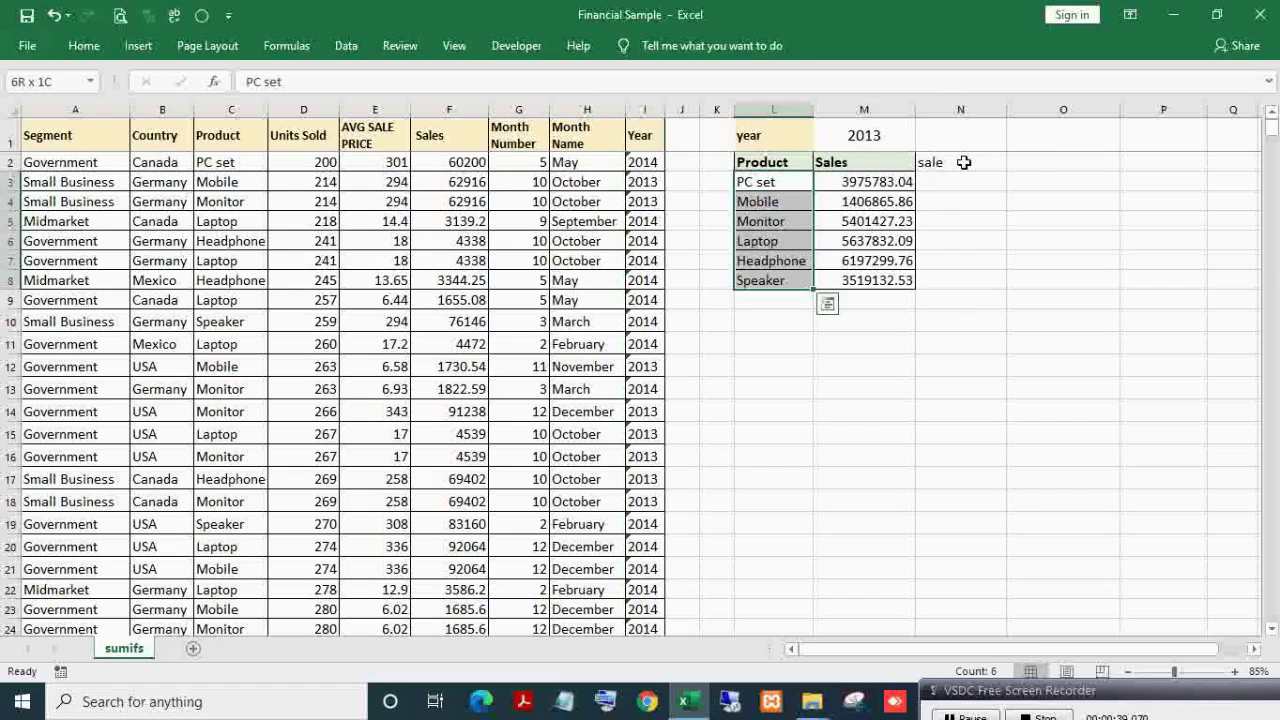
key("Right")
key("Right")
Step: Extend the header in N2 to sale<>
left_click(963, 162)
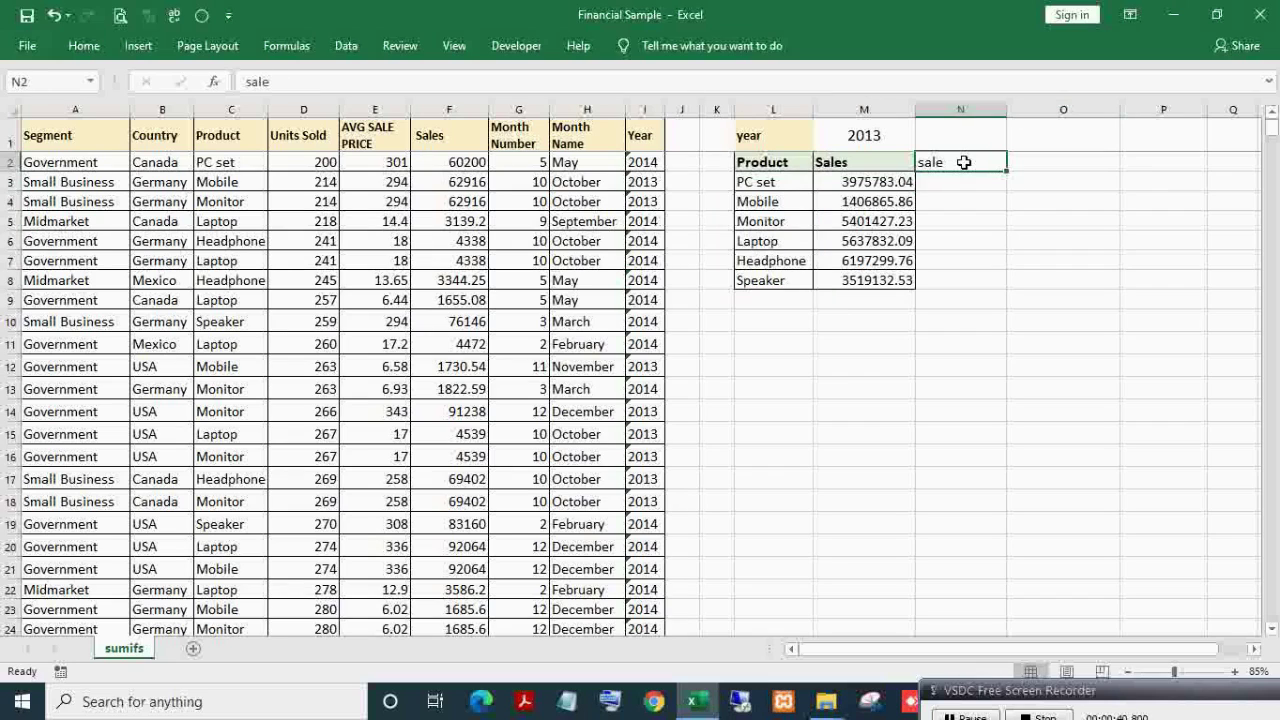
double_click(965, 162)
type("<>")
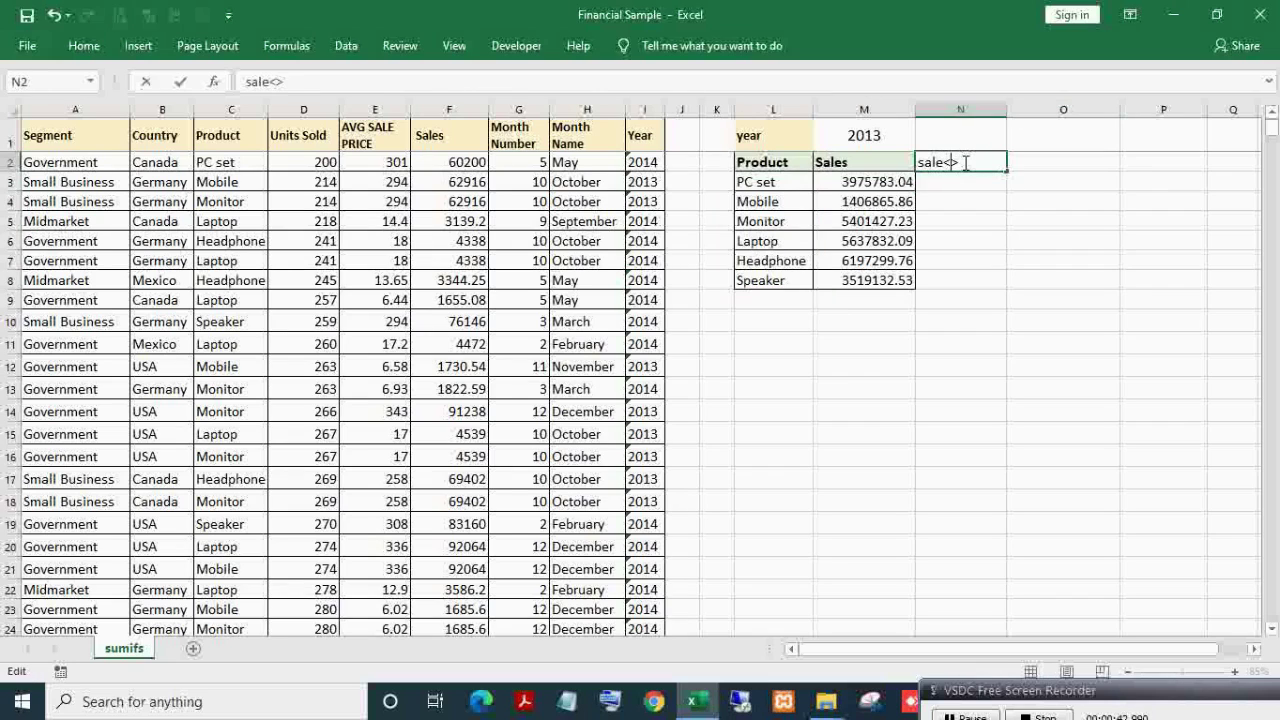
key("Return")
Step: Copy the SUMIFS formula text of M3 exactly as written into N3
key("Left")
key("F2")
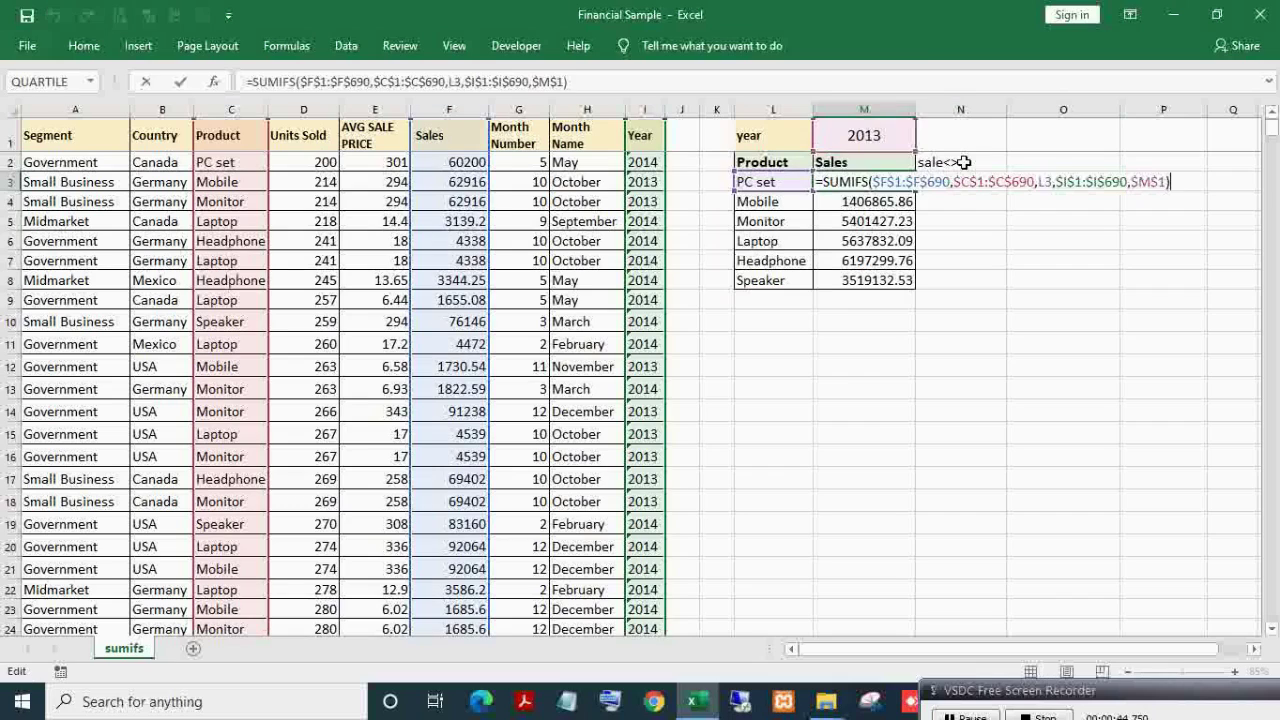
key("shift+Left")
key("shift+Left")
key("shift+Left")
key("shift+Left")
key("shift+Left")
key("shift+Left")
key("shift+Left")
key("shift+Left")
key("shift+Left")
key("shift+Left")
key("shift+Left")
key("shift+Left")
key("shift+Left")
key("shift+Left")
key("shift+Left")
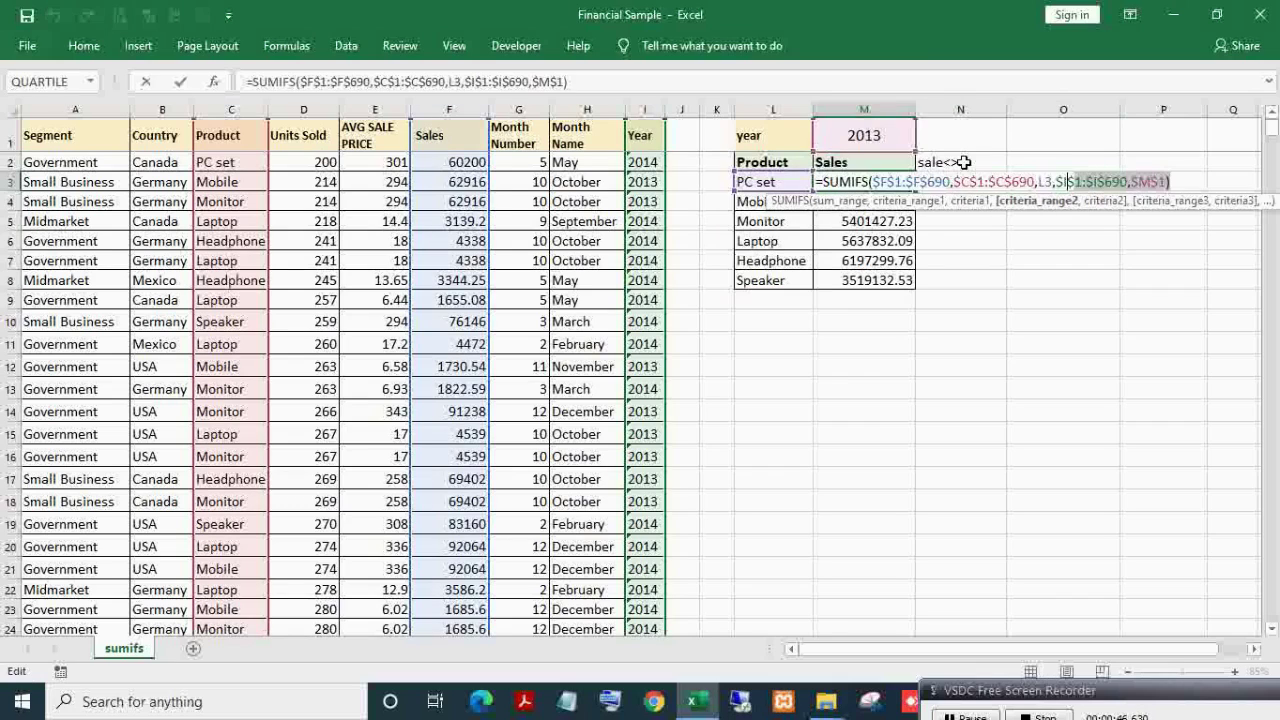
key("shift+Left")
key("shift+Left")
key("shift+Left")
key("shift+Left")
key("shift+Left")
key("shift+Left")
key("shift+Left")
key("shift+Left")
key("shift+Left")
key("shift+Left")
key("shift+Left")
key("shift+Left")
key("shift+Left")
key("shift+Left")
key("shift+Left")
key("shift+Left")
key("shift+Left")
key("shift+Left")
key("shift+Left")
key("shift+Left")
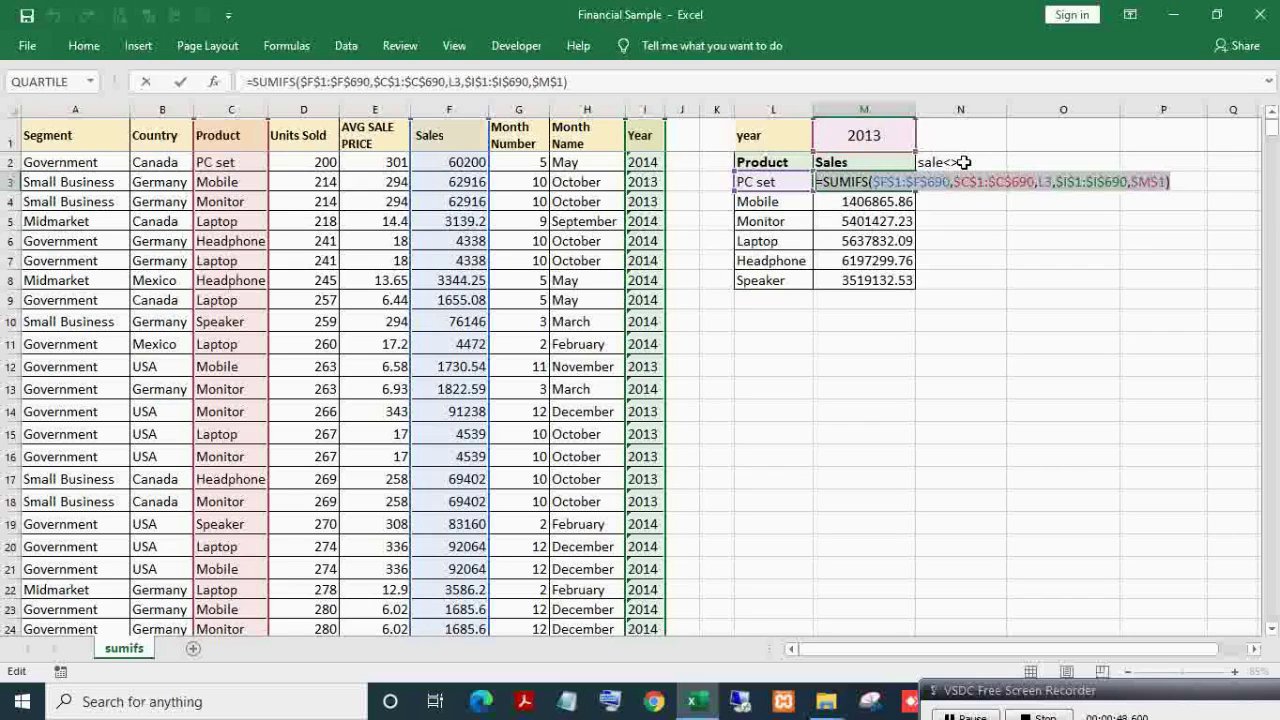
key("ctrl+c")
key("Escape")
key("Right")
key("F2")
key("ctrl+v")
key("Return")
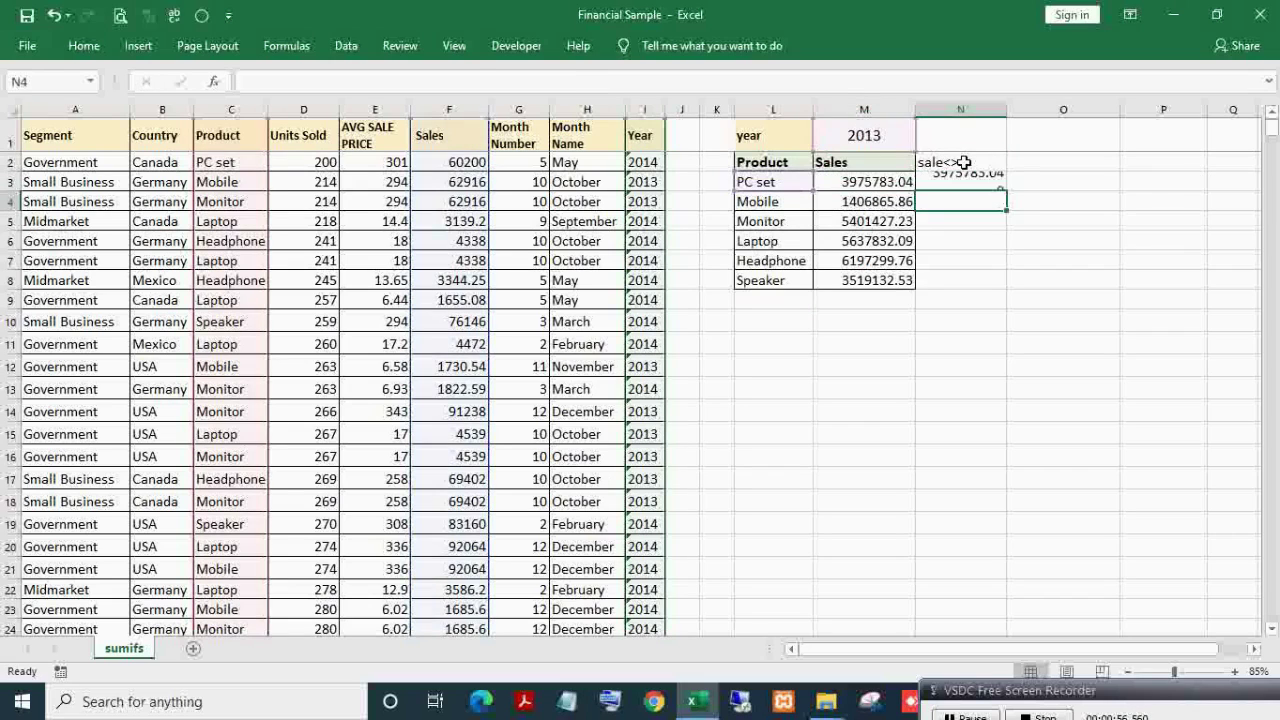
Step: Change the product criterion in the N3 formula to "<>"&L3 so it sums all products except the one in L3
key("Up")
key("F2")
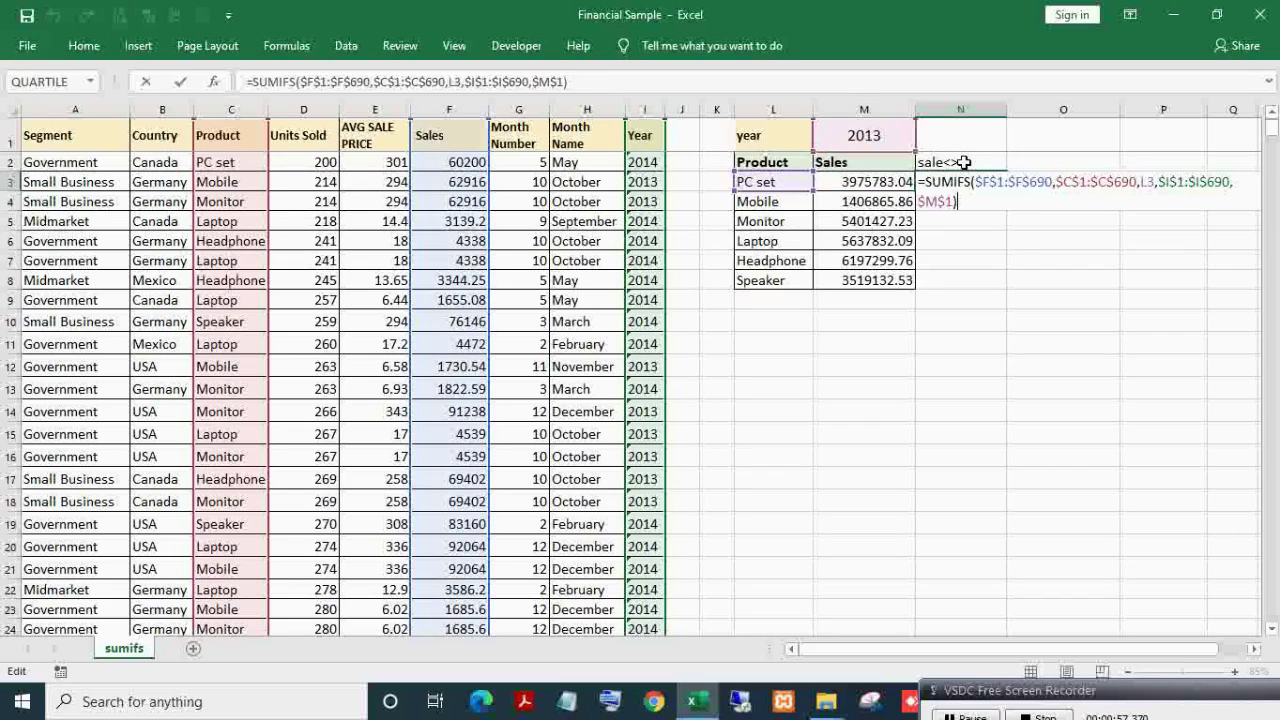
left_click(1140, 181)
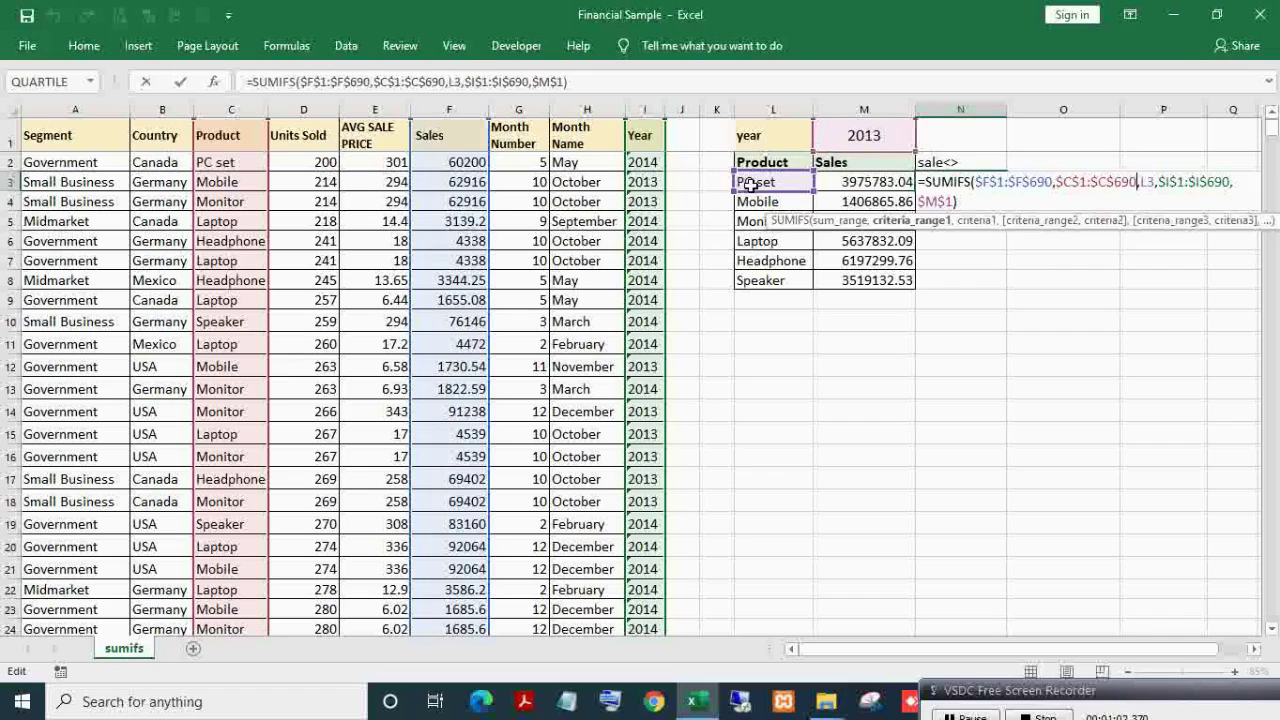
left_click_drag(1140, 182, 1152, 182)
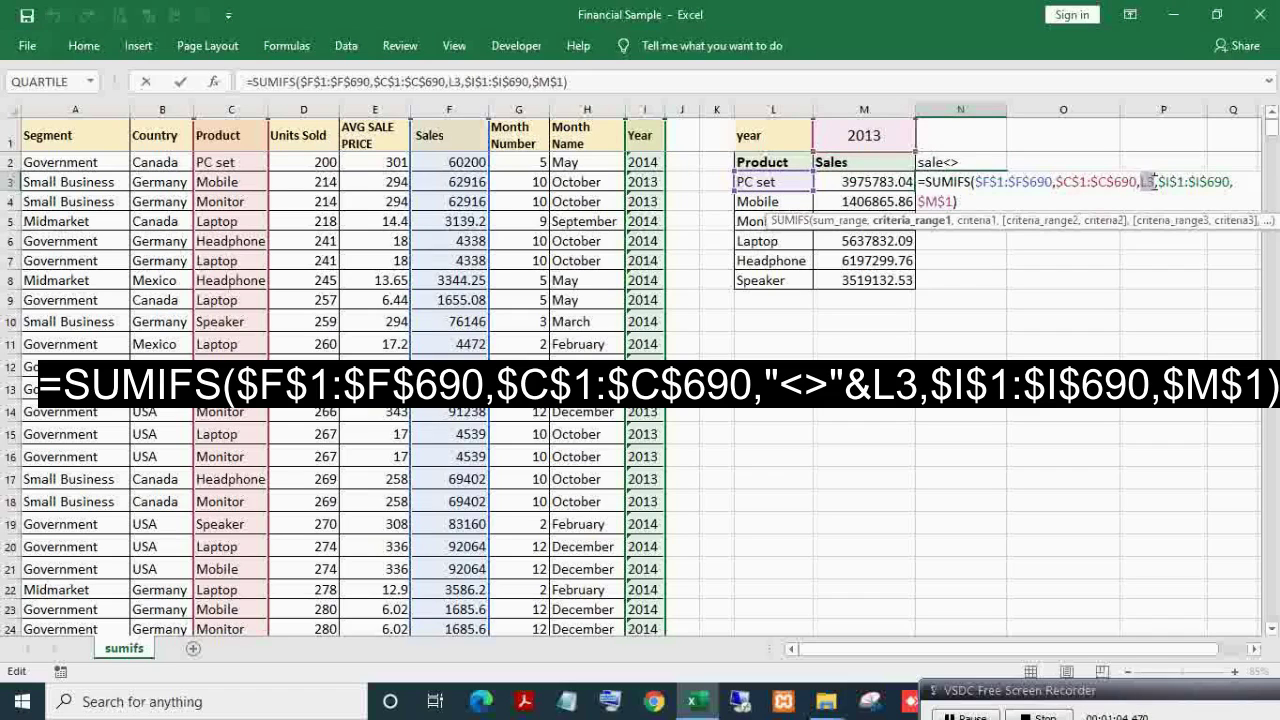
left_click_drag(1056, 182, 1150, 182)
left_click(1141, 182)
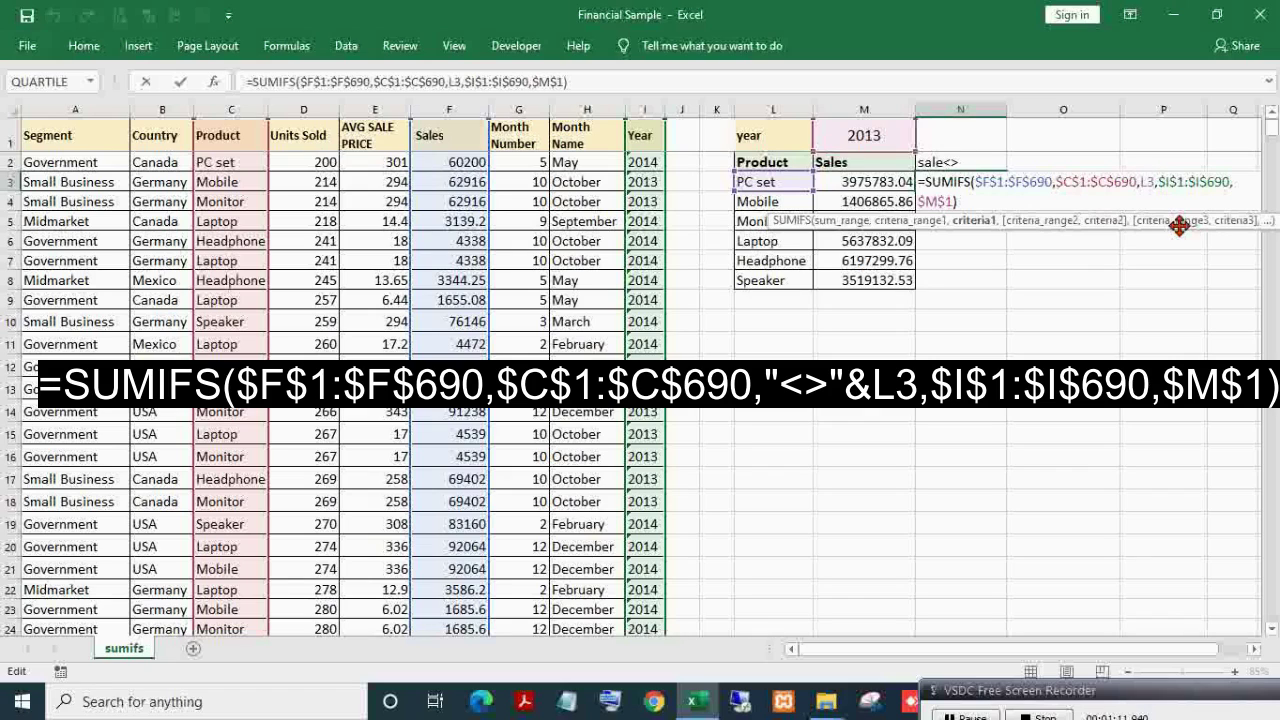
type("\"<>")
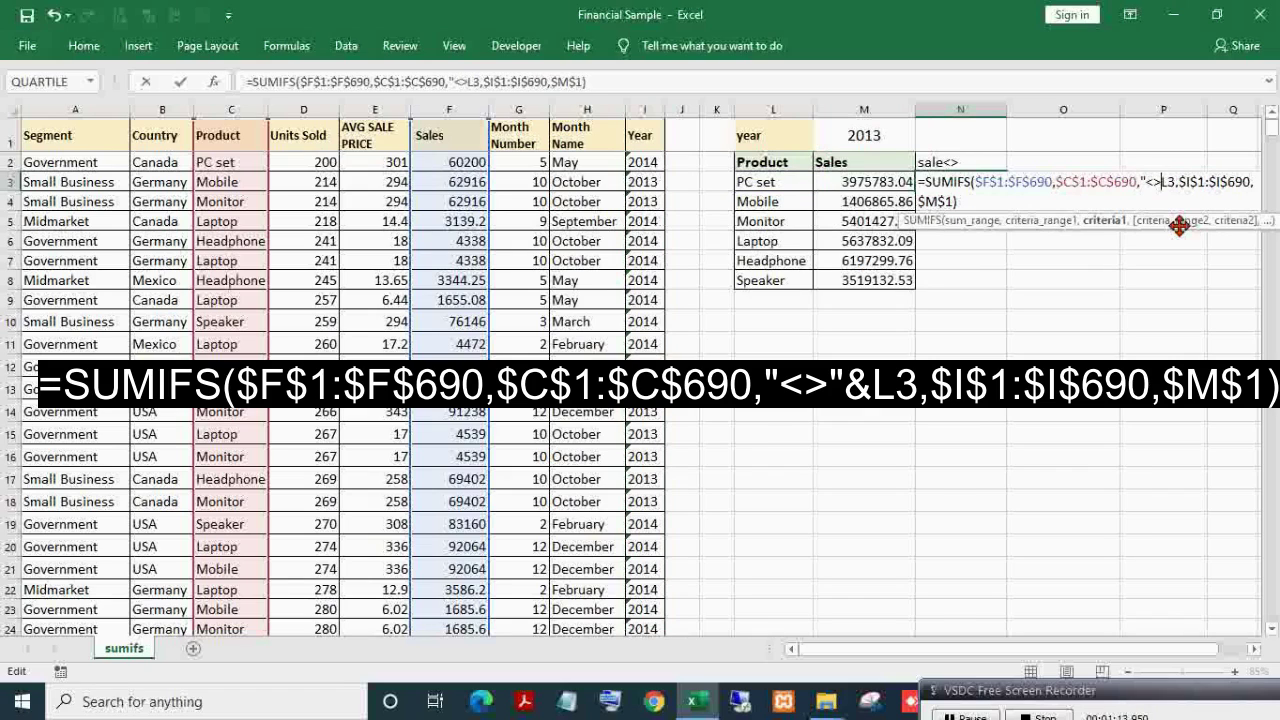
type("\"")
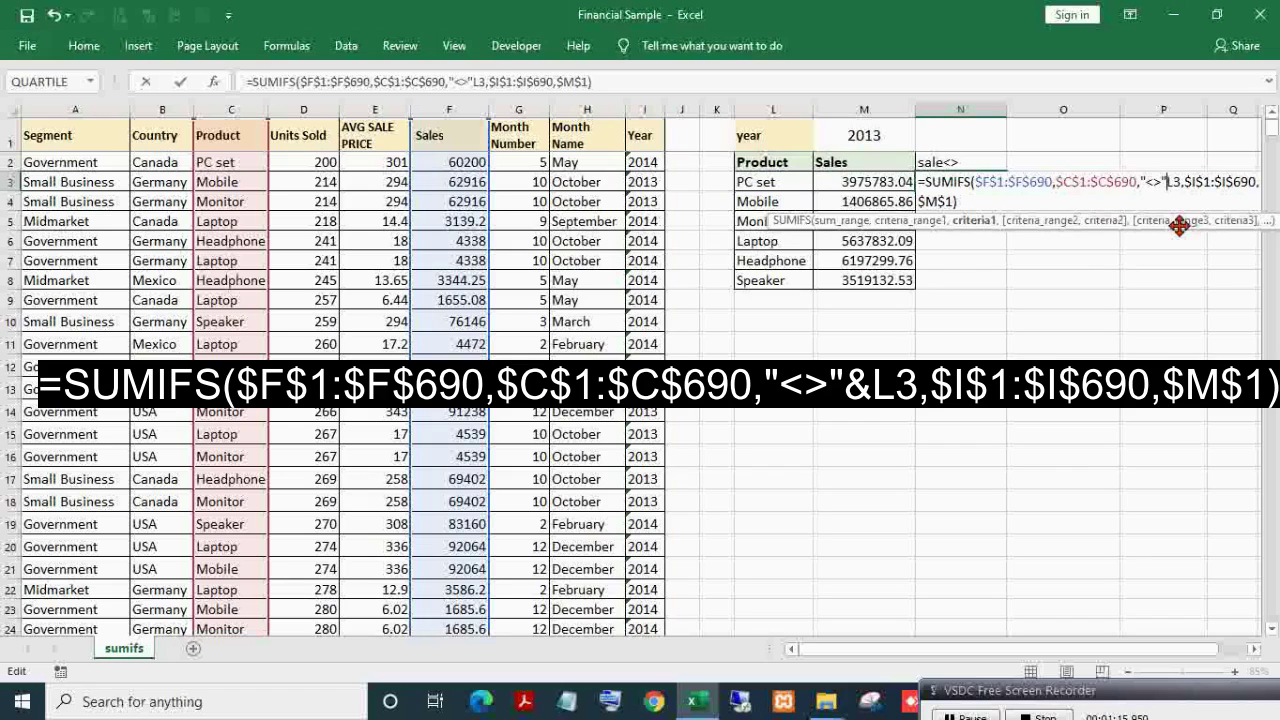
type("&")
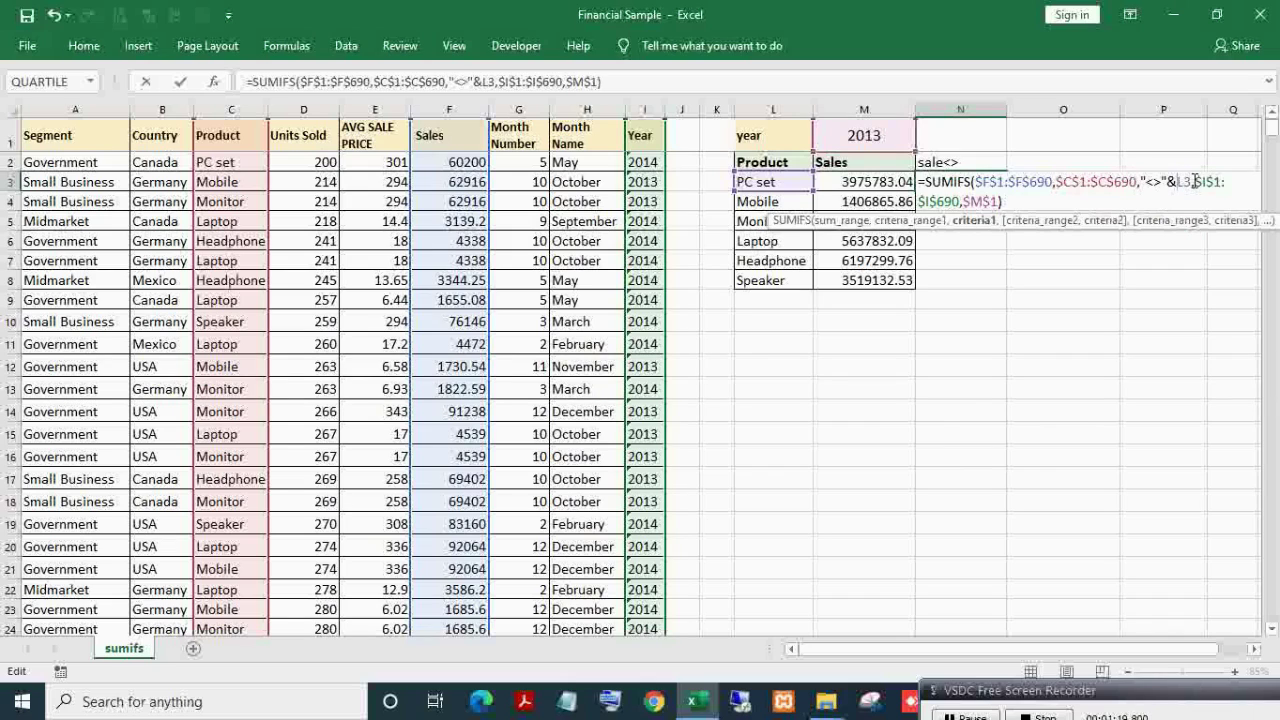
key("Return")
Step: Fill the not-equal SUMIFS formula from N3 down to N8 for all products
key("Up")
key("Left")
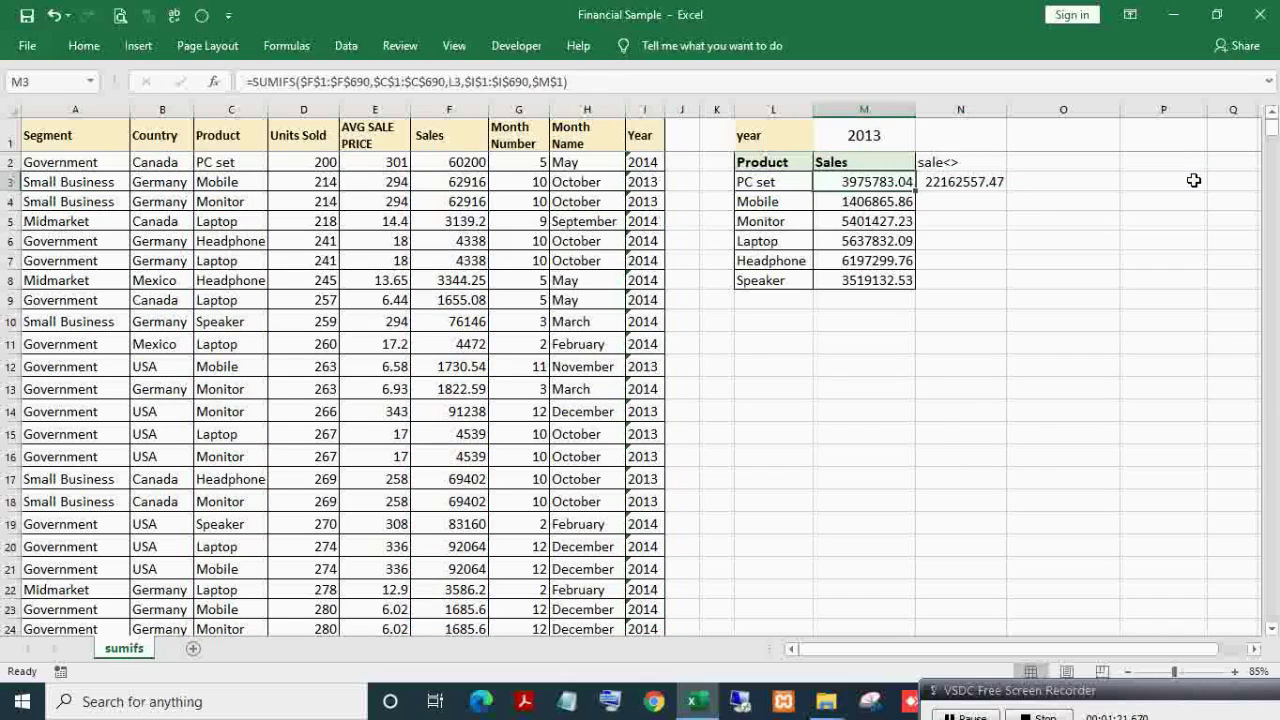
key("ctrl+Down")
key("Right")
key("ctrl+shift+Up")
key("ctrl+d")
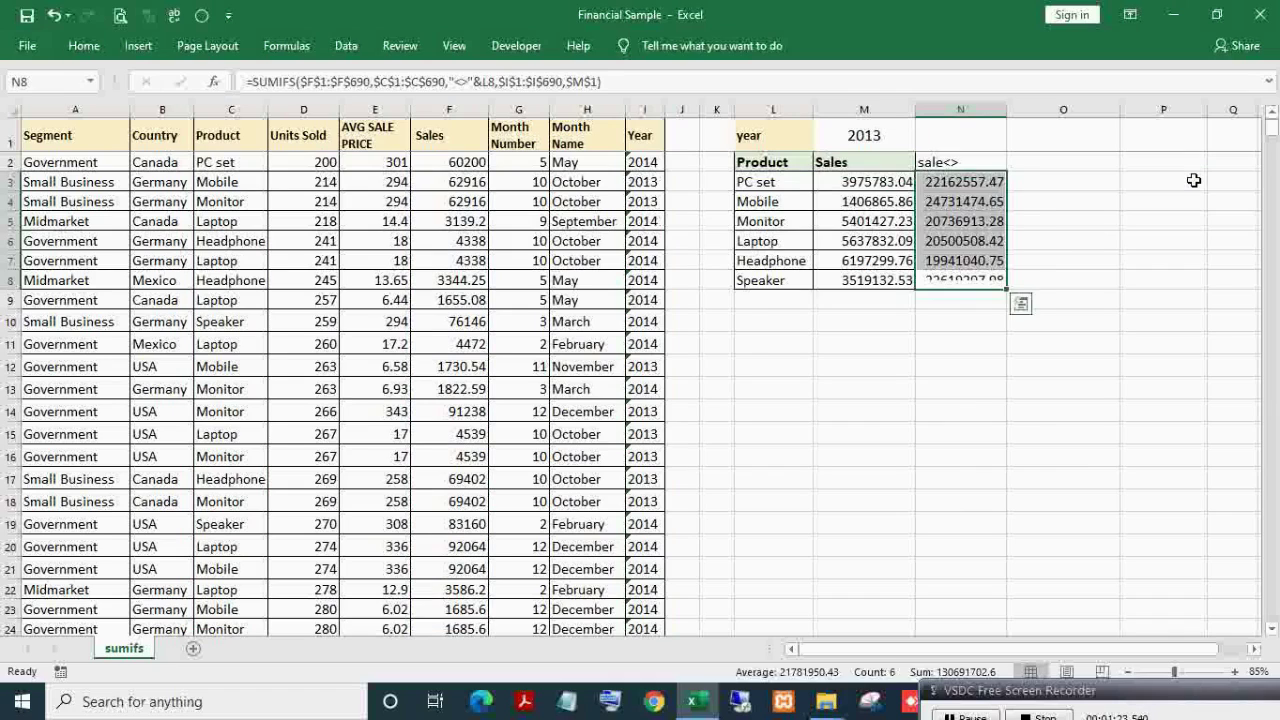
Step: Check the N3 total against the sum of the other products' sales in M4:M8
key("Up")
key("Up")
key("Up")
key("Up")
key("Up")
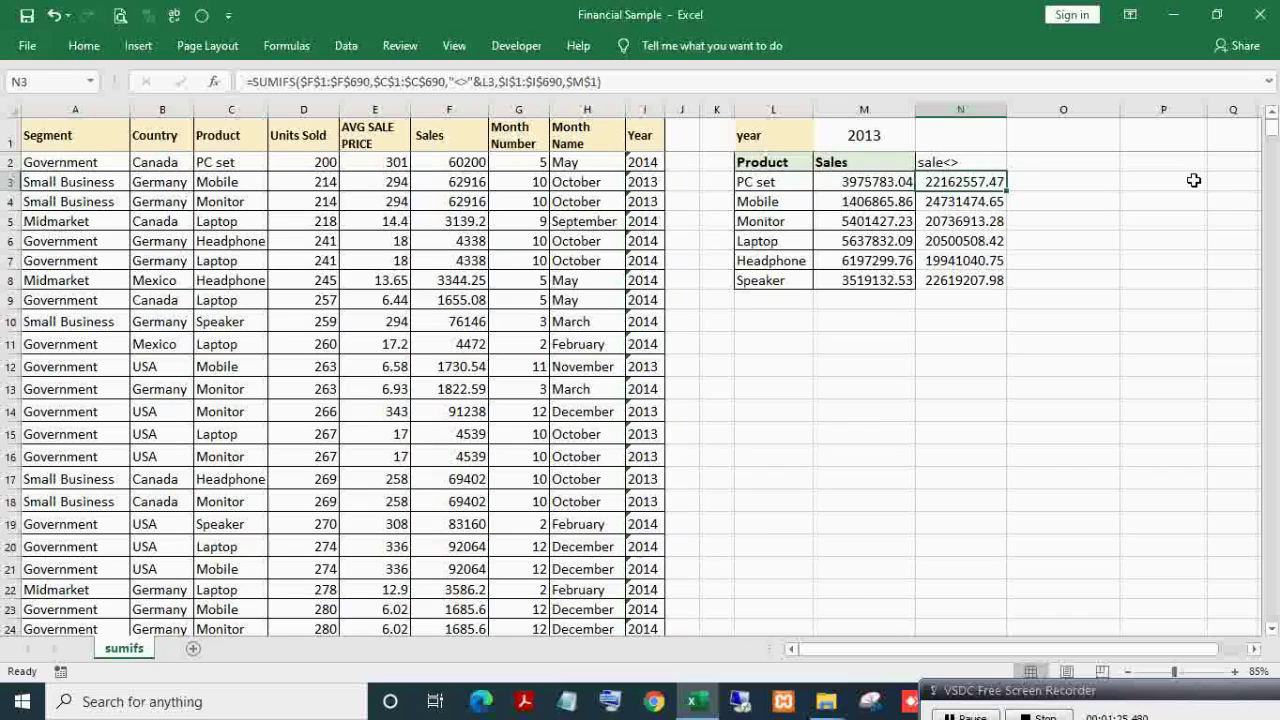
left_click(880, 201)
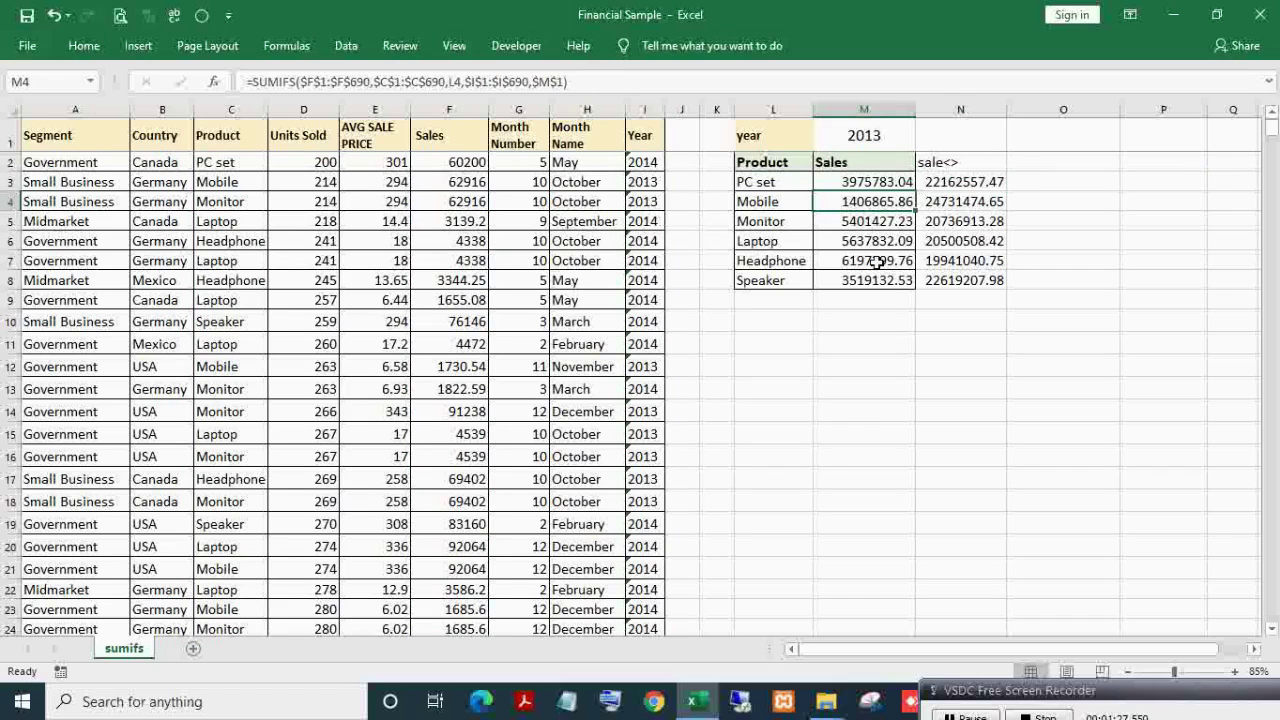
left_click(873, 282, "shift")
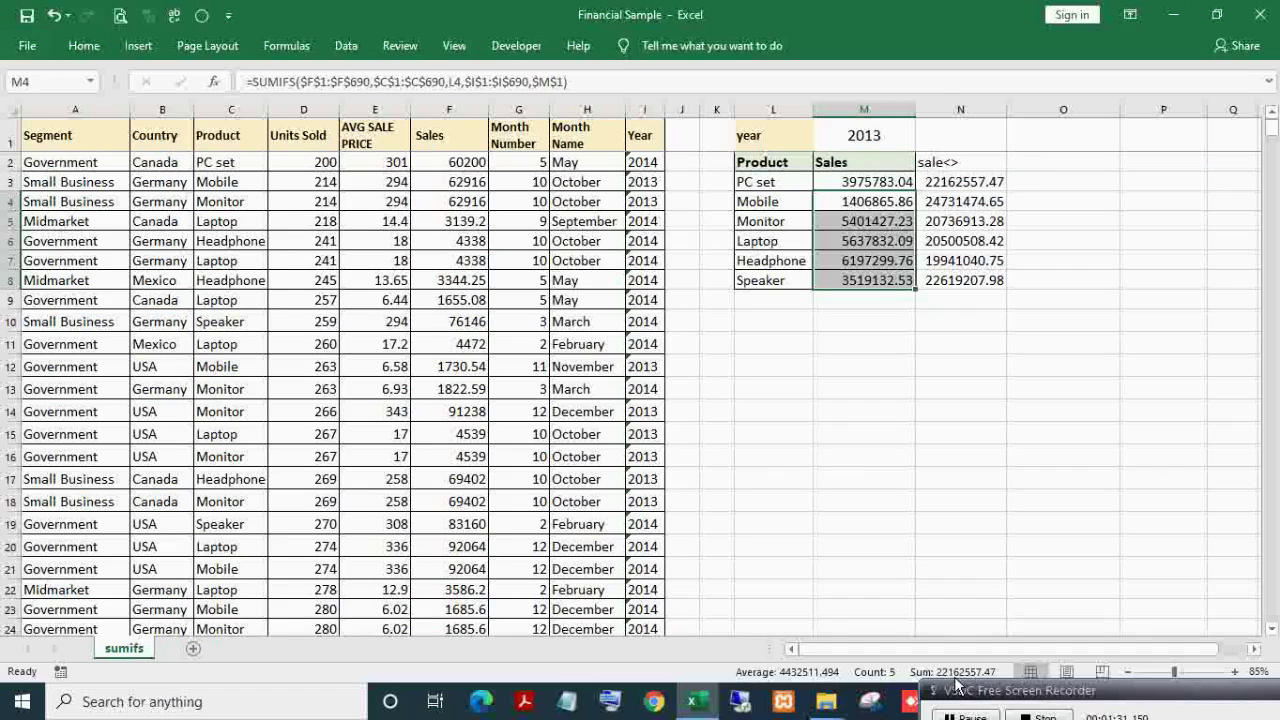
Step: Check the N4 total against the combined sales of every product except Mobile, using M5:M8 and M3
left_click(901, 223)
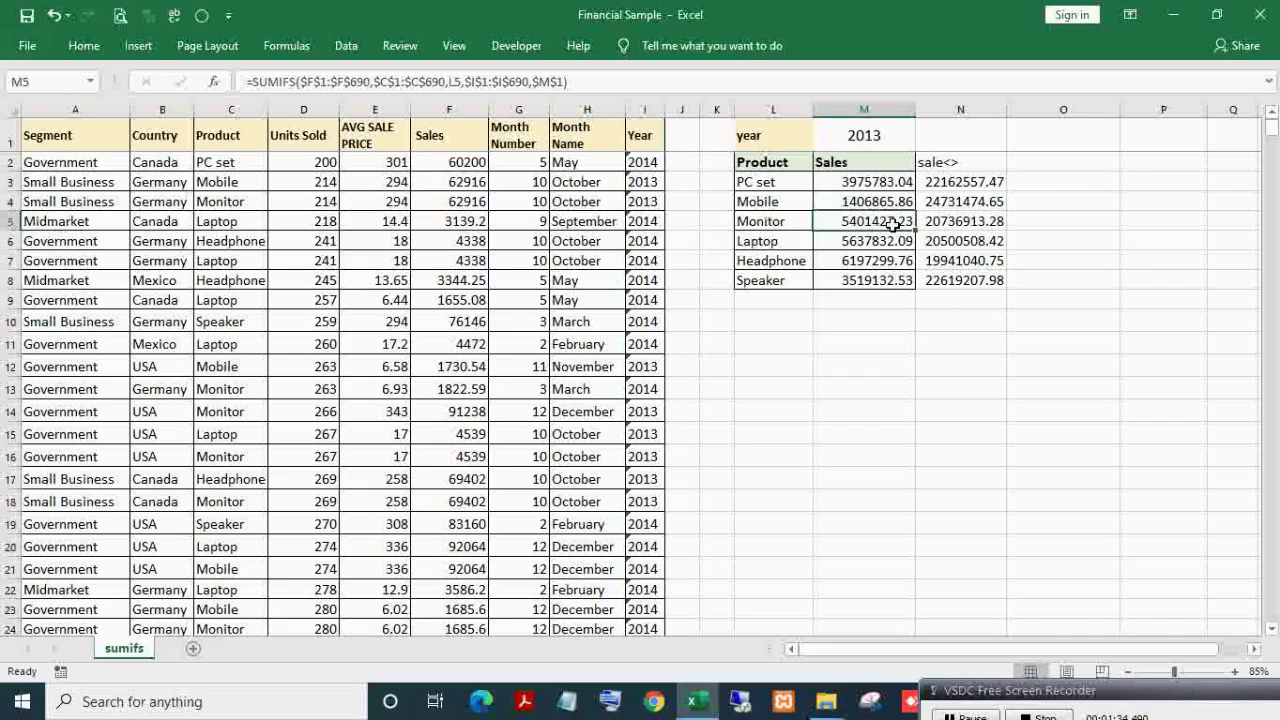
left_click(871, 280, "shift")
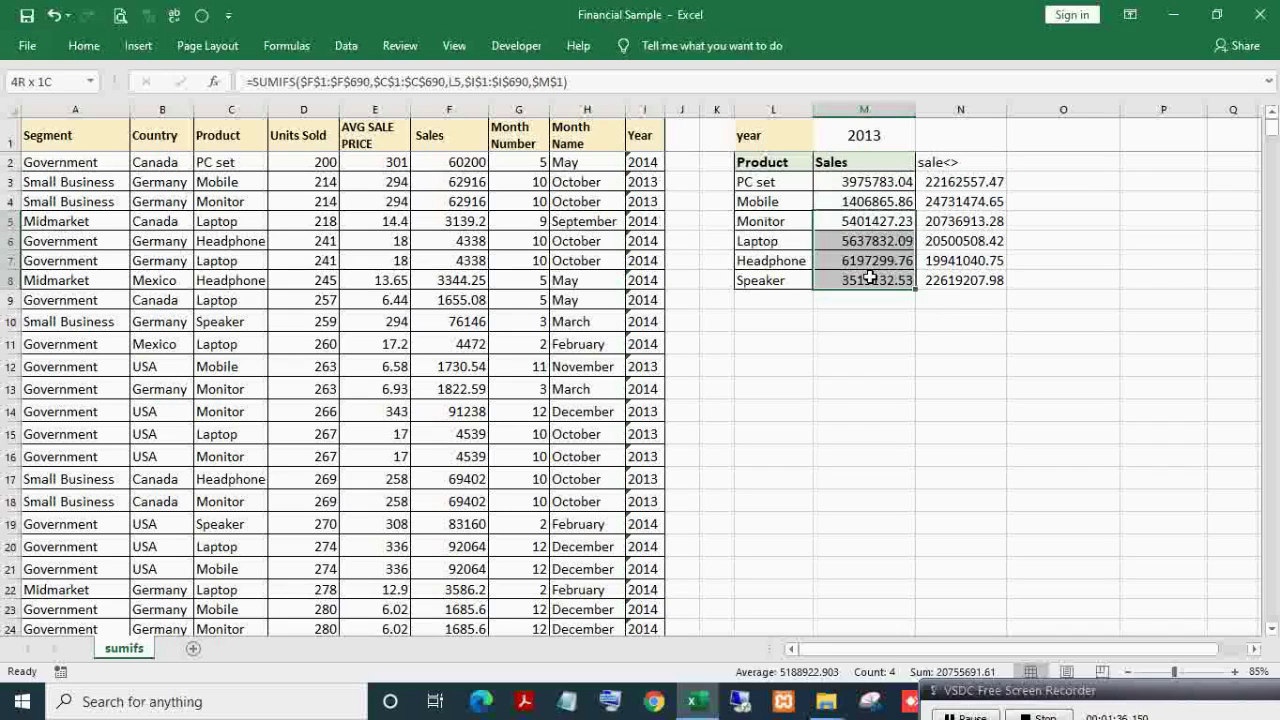
left_click(871, 185, "ctrl")
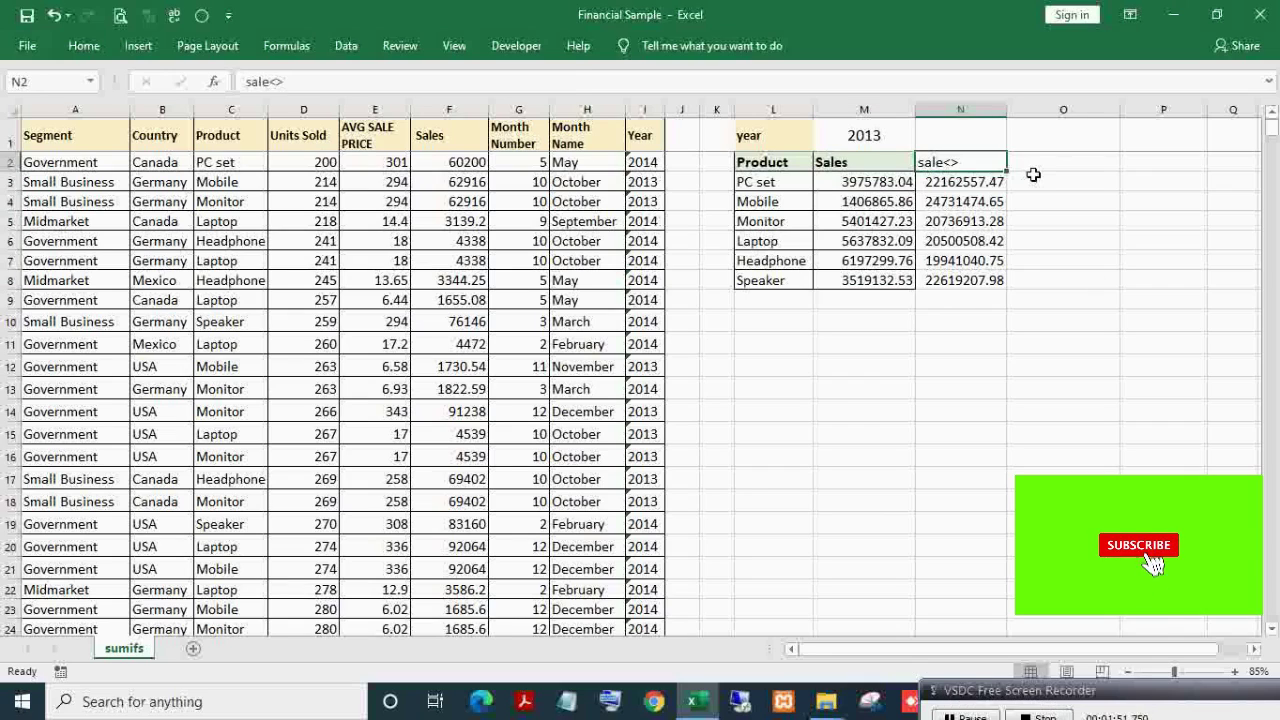
Step: Enter the header >= avg sale in O2 and the threshold 200 in O1
left_click(1034, 172)
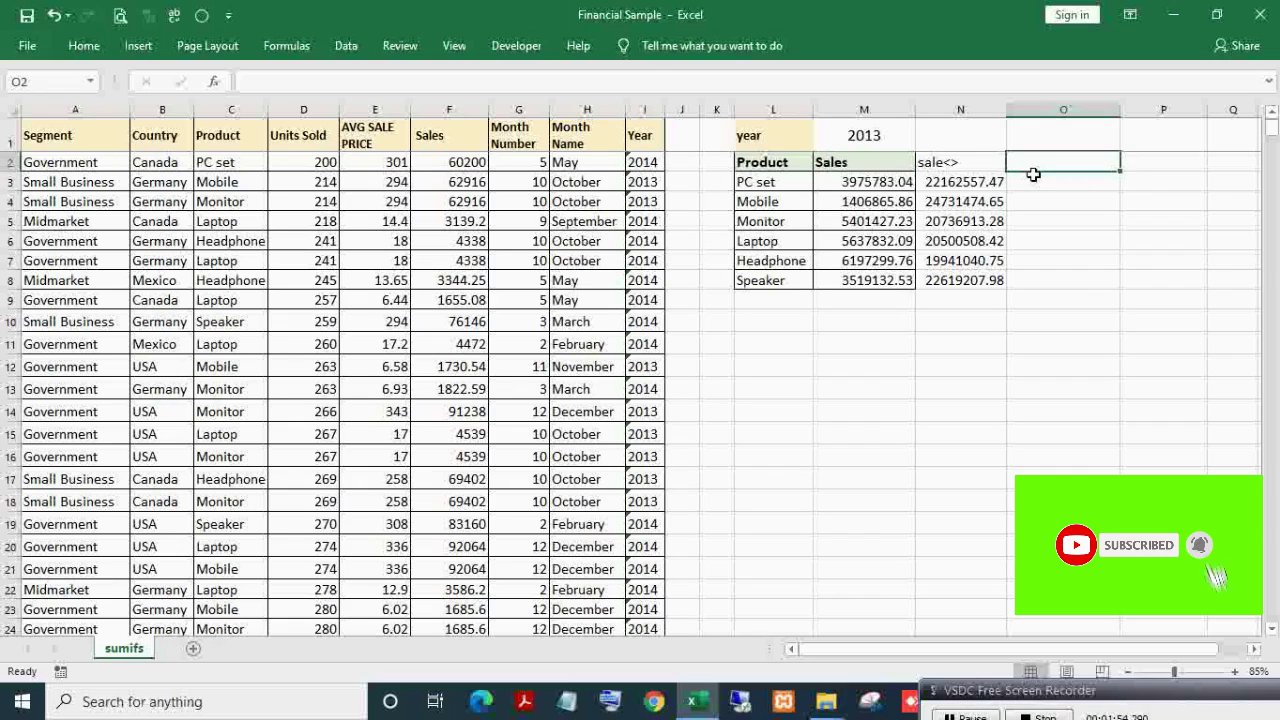
type(">= ")
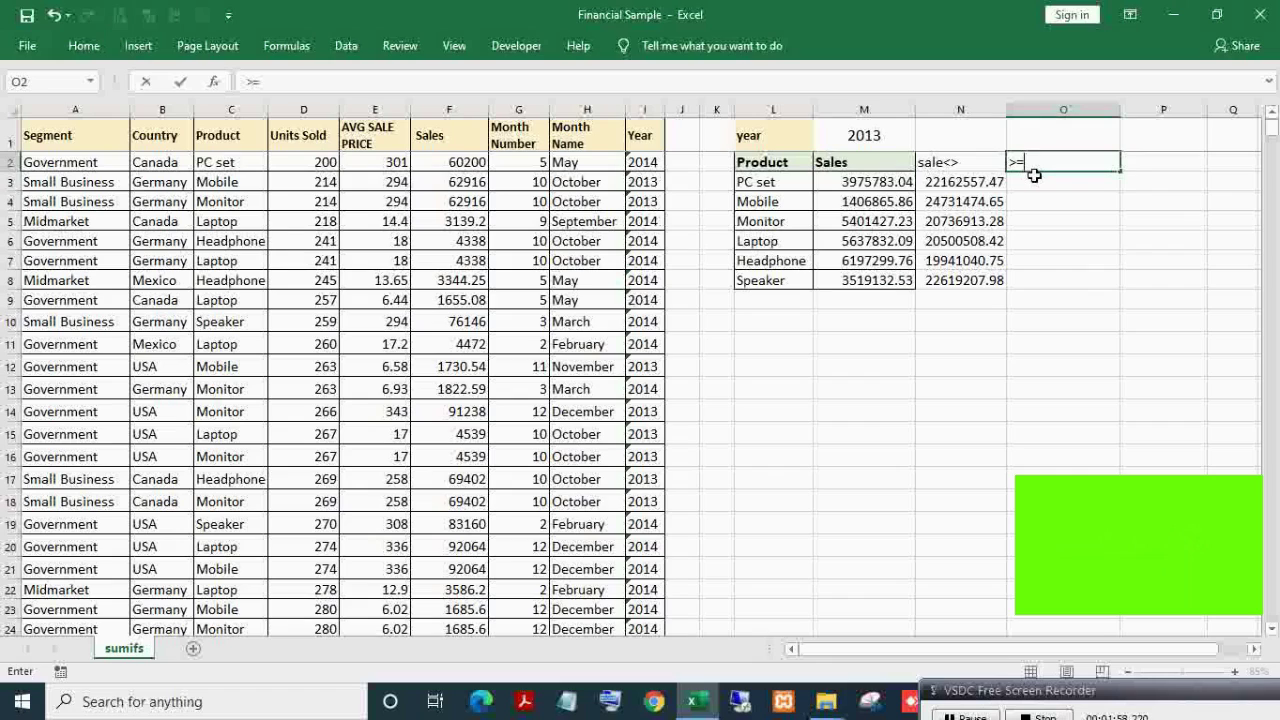
type("avg sale")
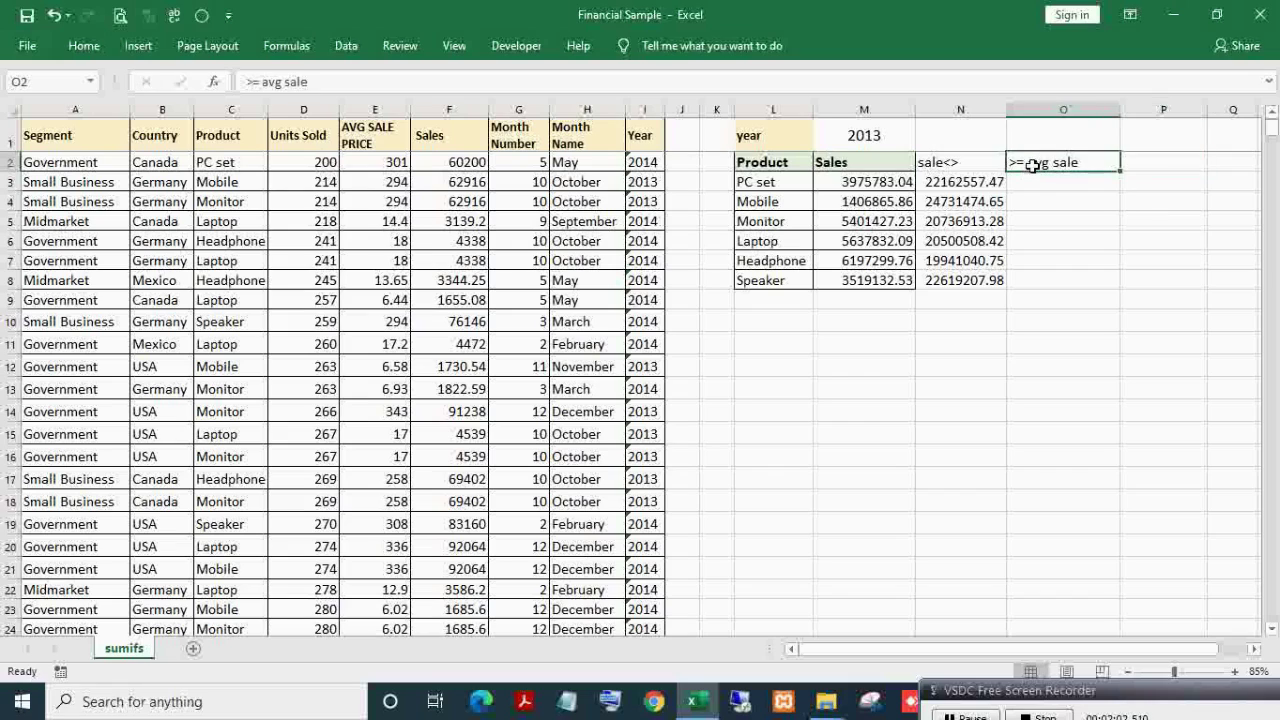
left_click(1020, 132)
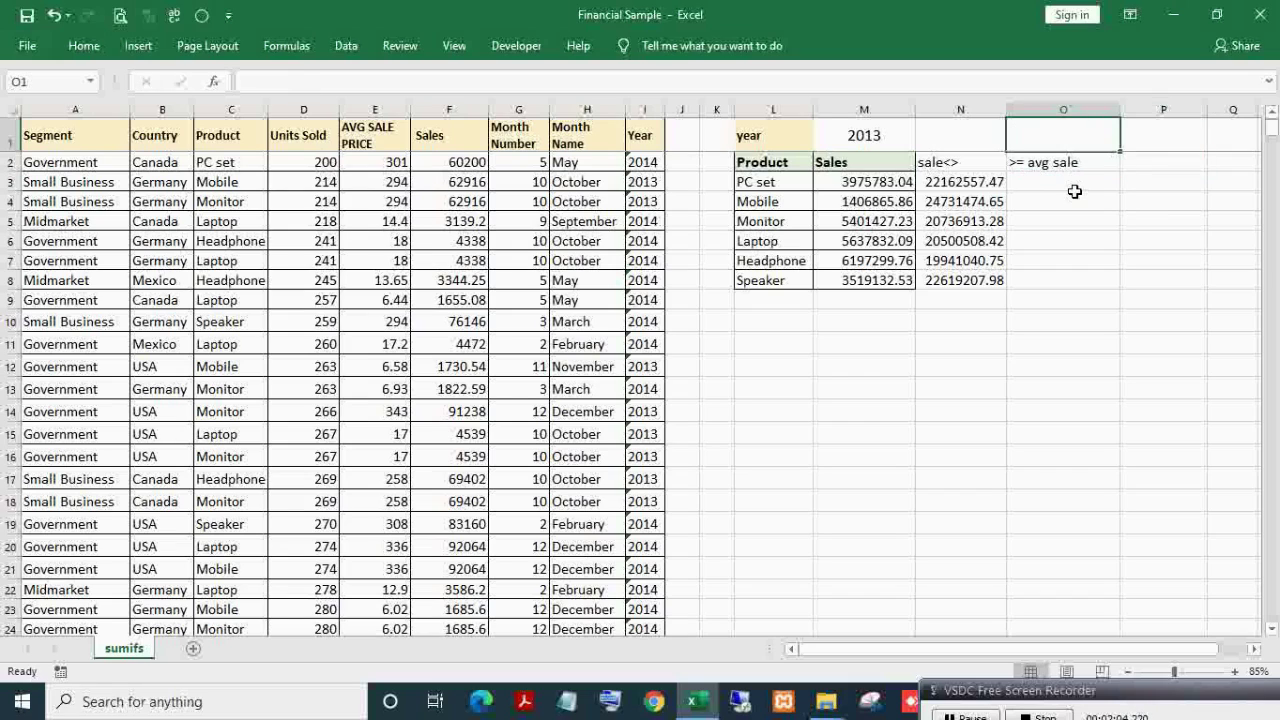
type("200")
Step: Copy the SUMIFS formula text of M3 exactly as written into O3, under the >= avg sale header
left_click(1074, 186)
key("Left")
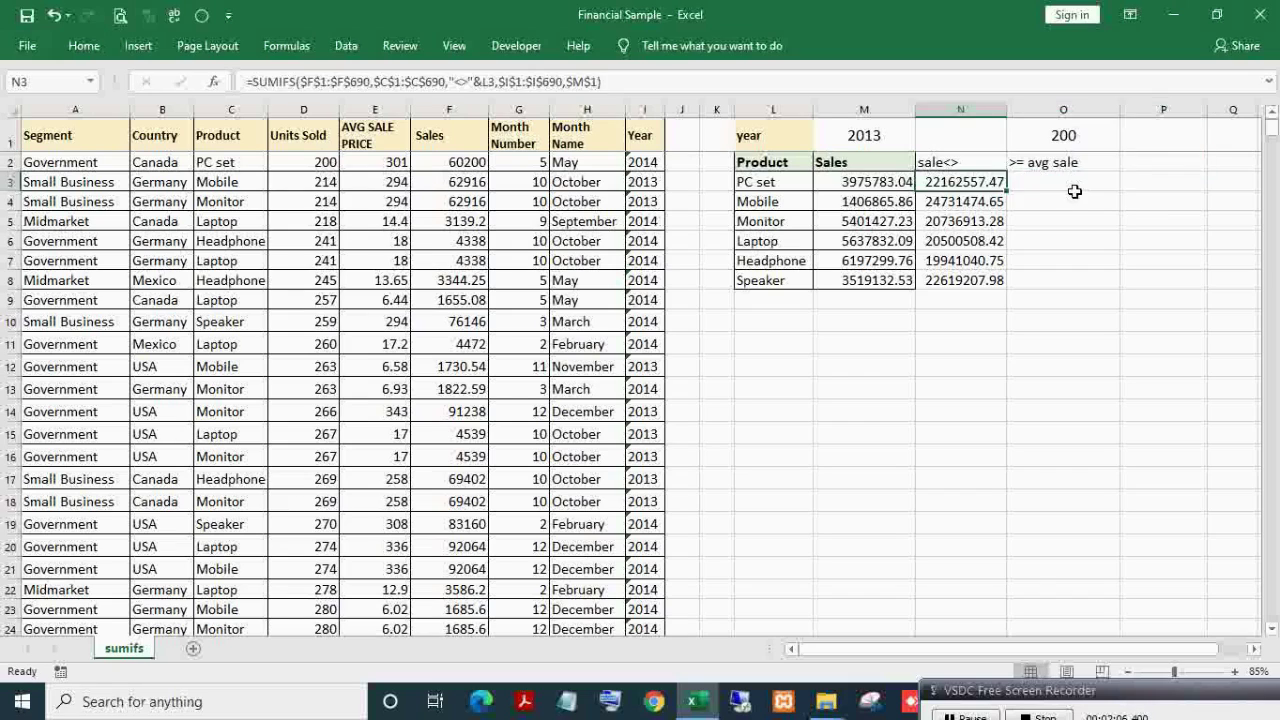
key("F2")
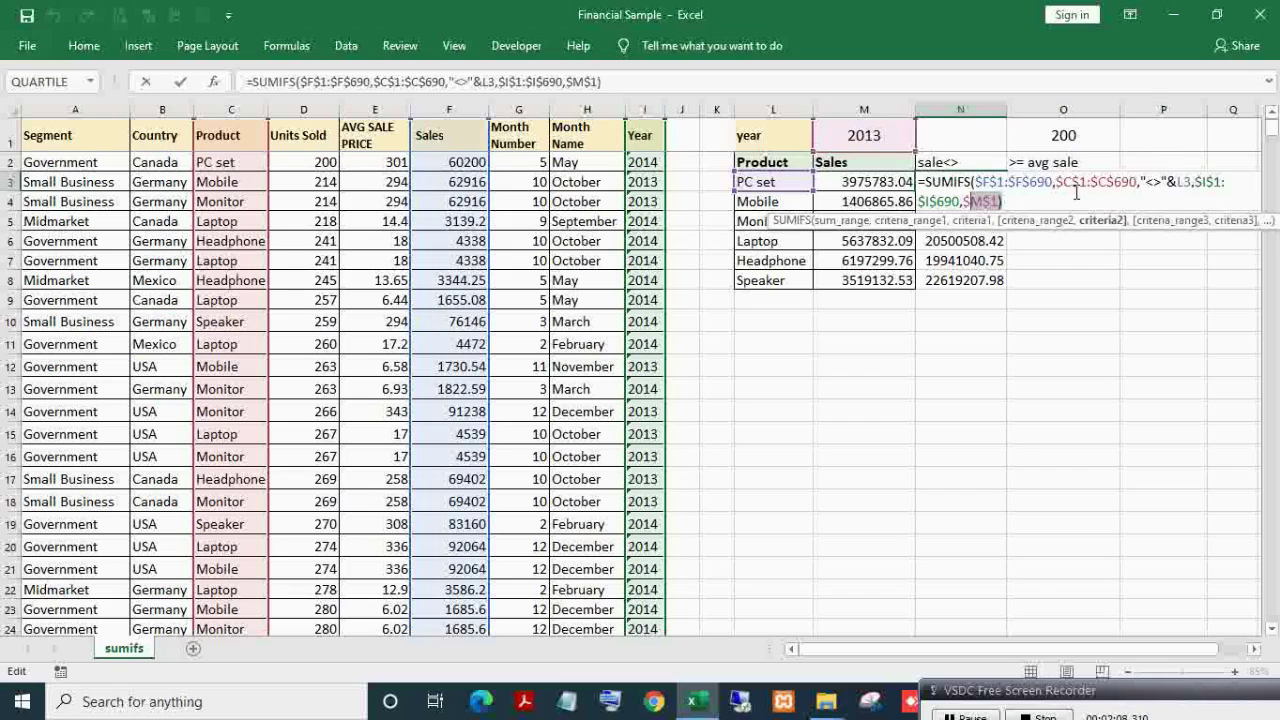
key("Escape")
key("Left")
key("F2")
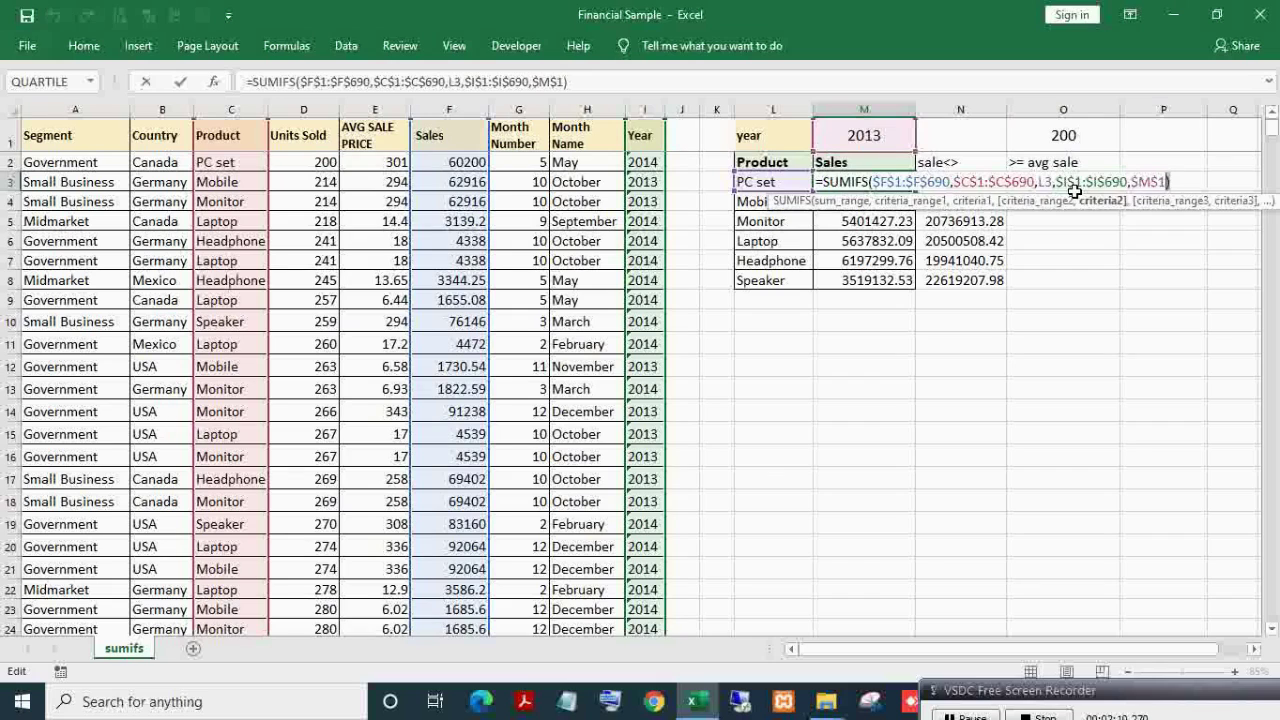
key("shift+Left")
key("shift+Left")
key("shift+Left")
key("shift+Left")
key("shift+Left")
key("shift+Left")
key("shift+Left")
key("shift+Left")
key("shift+Left")
key("shift+Left")
key("shift+Left")
key("shift+Left")
key("shift+Left")
key("shift+Left")
key("shift+Left")
key("shift+Left")
key("shift+Left")
key("shift+Left")
key("shift+Left")
key("shift+Left")
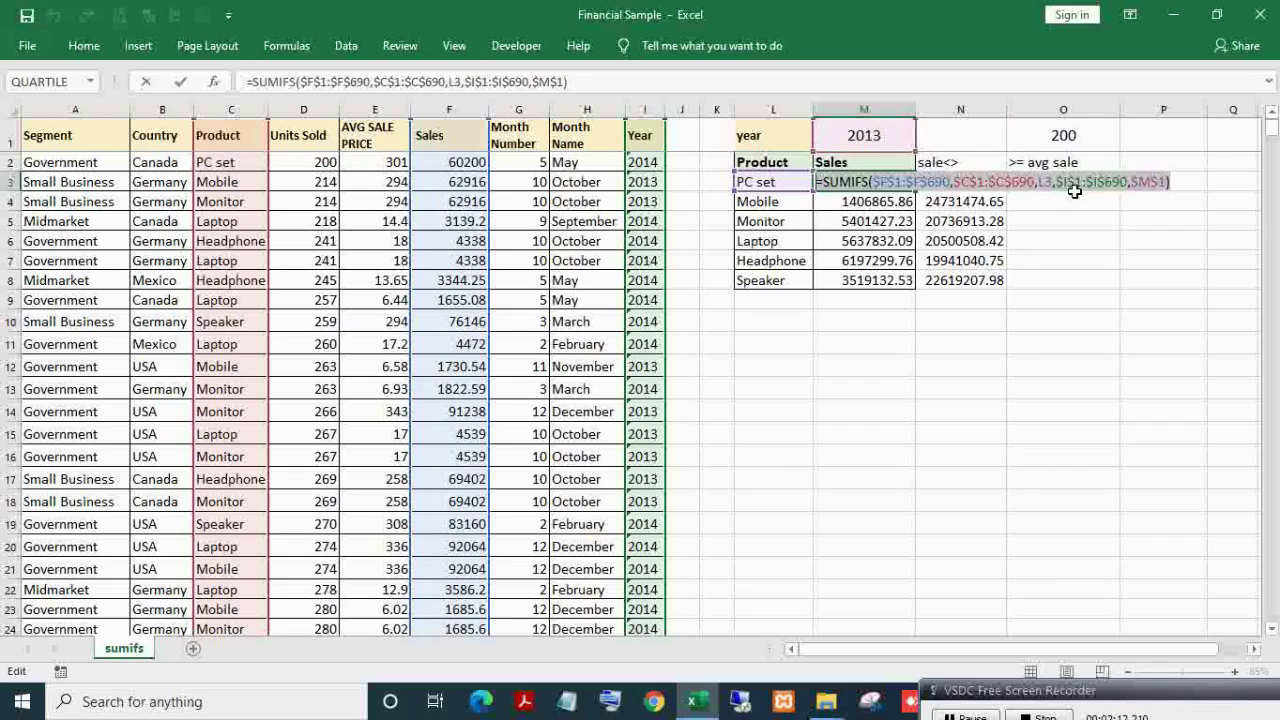
key("ctrl+c")
key("Escape")
left_click(1073, 190)
key("F2")
key("ctrl+v")
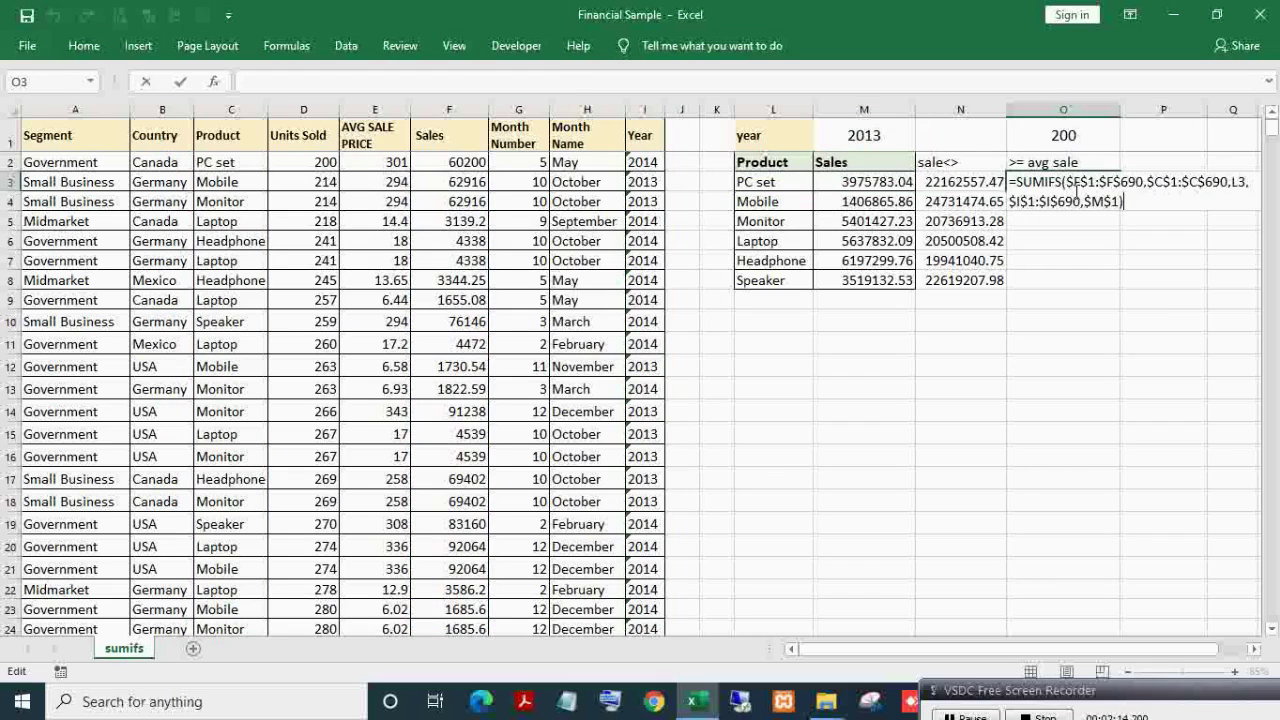
Step: Reopen the SUMIFS argument list in O3 and add the AVG SALE PRICE column as third criteria range, $E$1:$E$690
key("BackSpace")
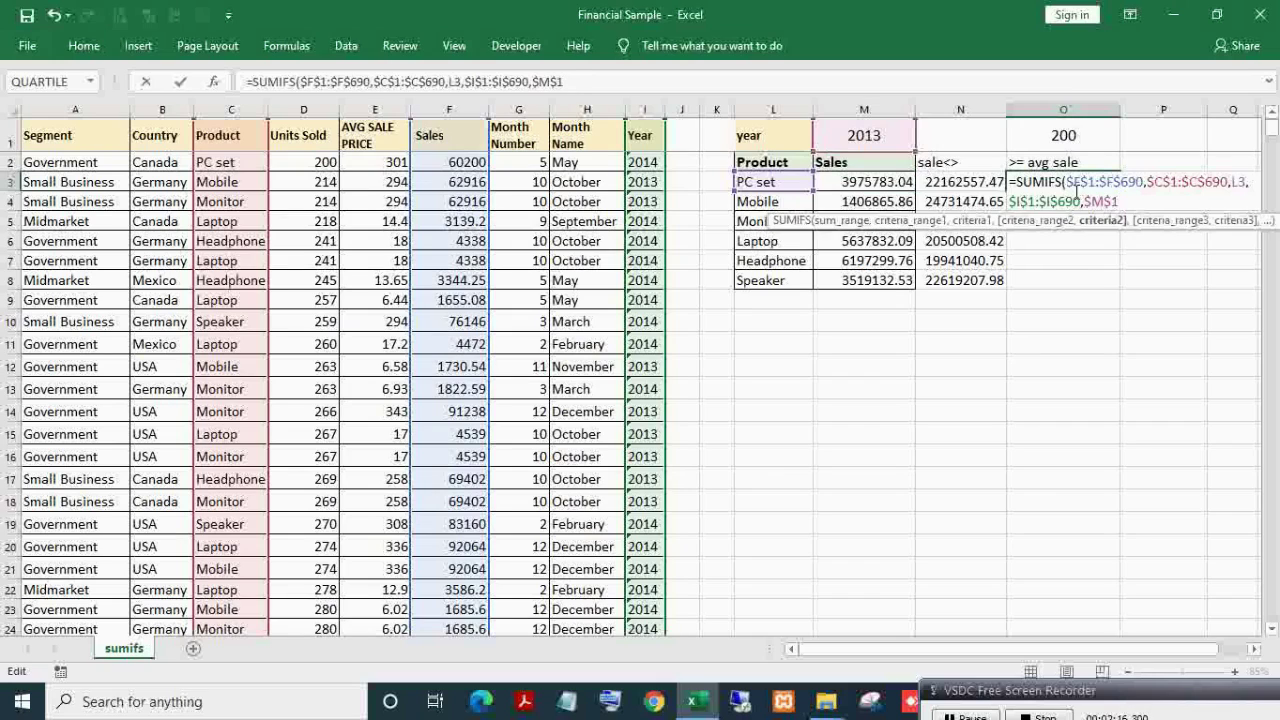
type(",")
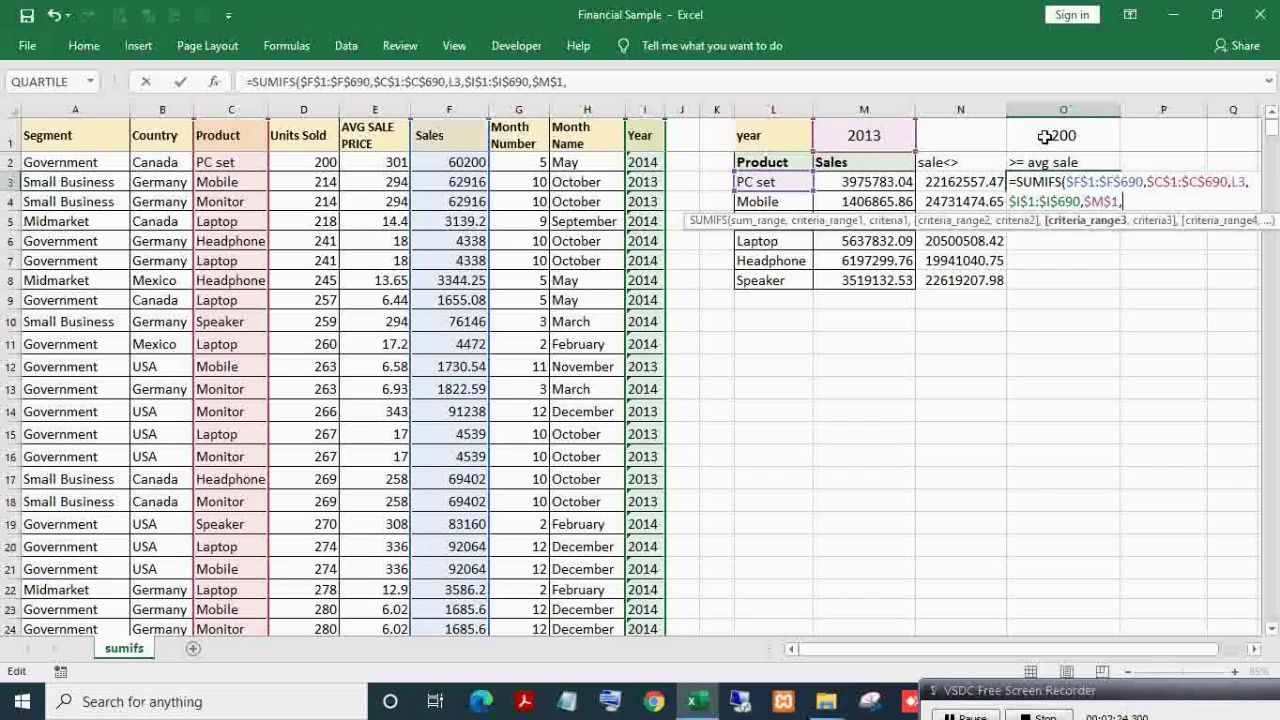
left_click(366, 140)
key("ctrl+shift+Down")
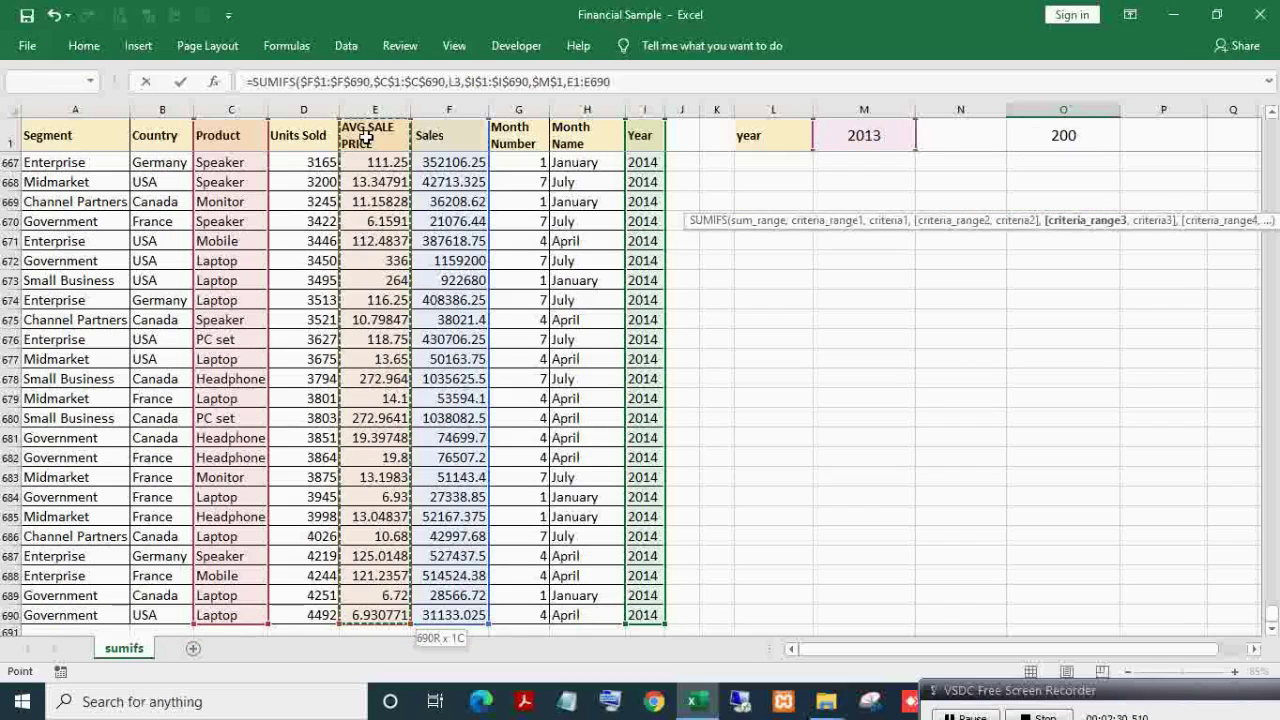
key("F4")
type(",")
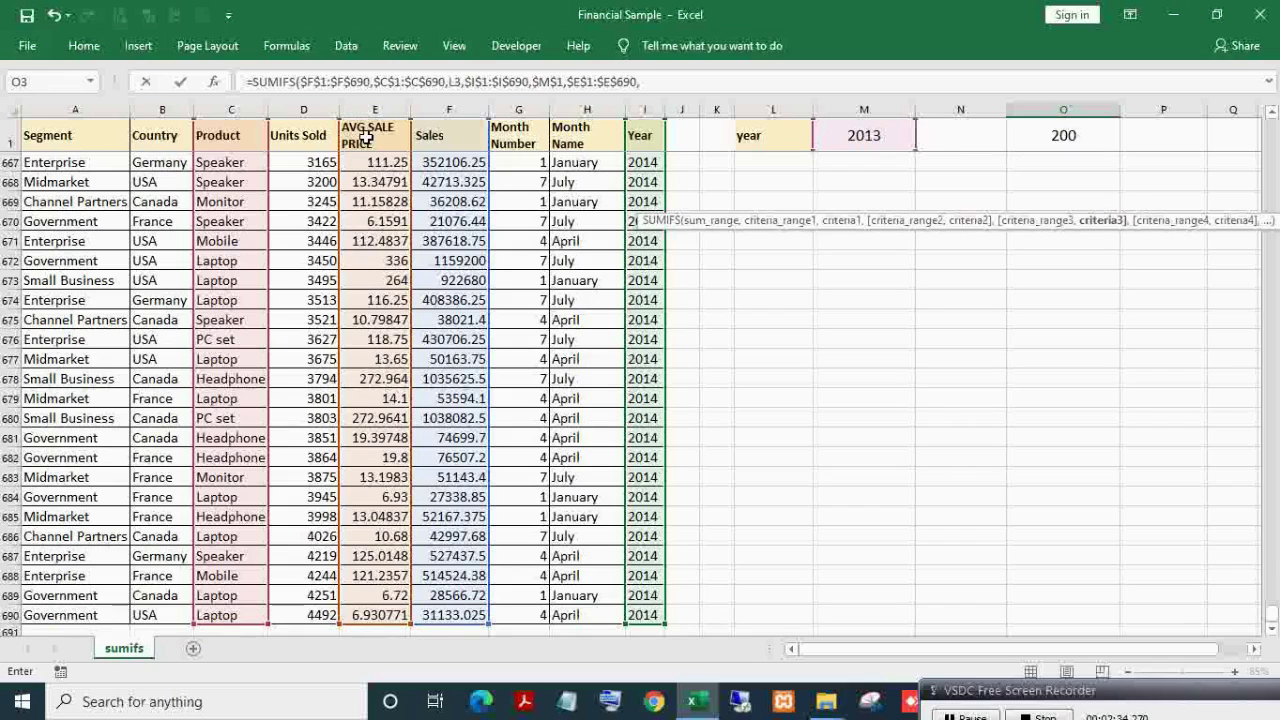
Step: Complete the O3 formula with ">="&$O$1 as the third criterion and fill it down to O8
type(">=")
left_click(642, 81)
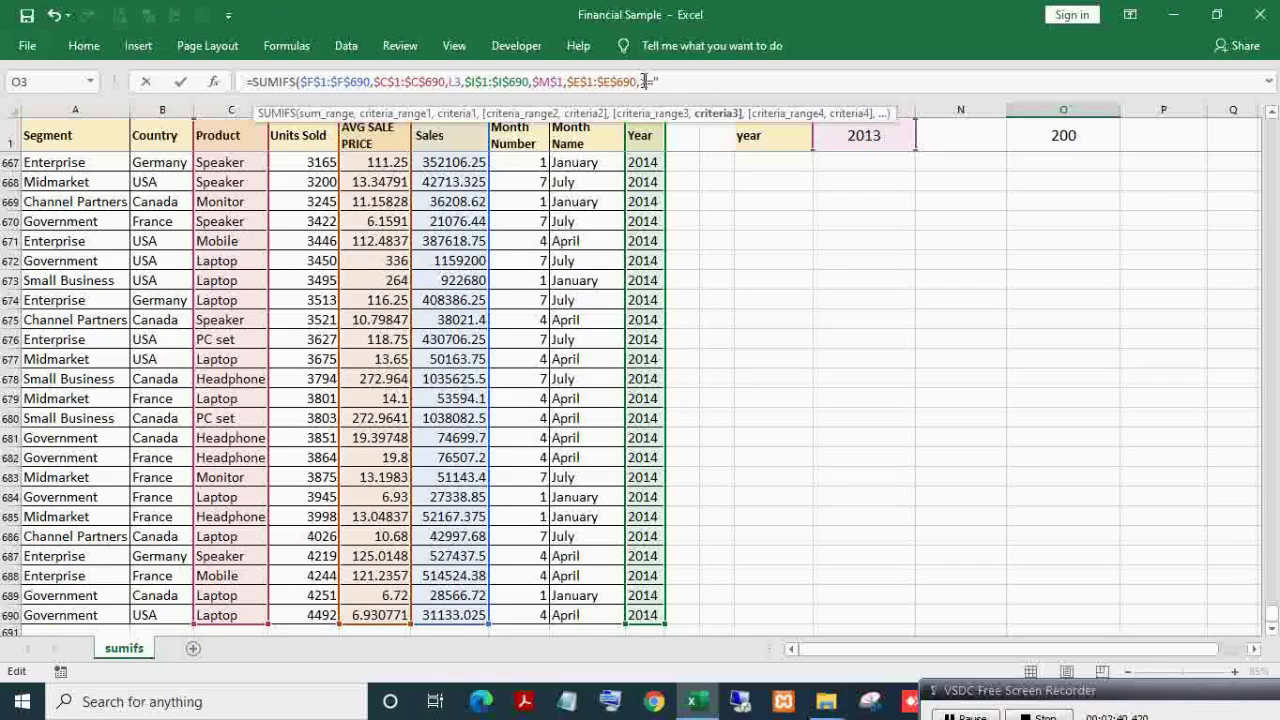
type("\"&")
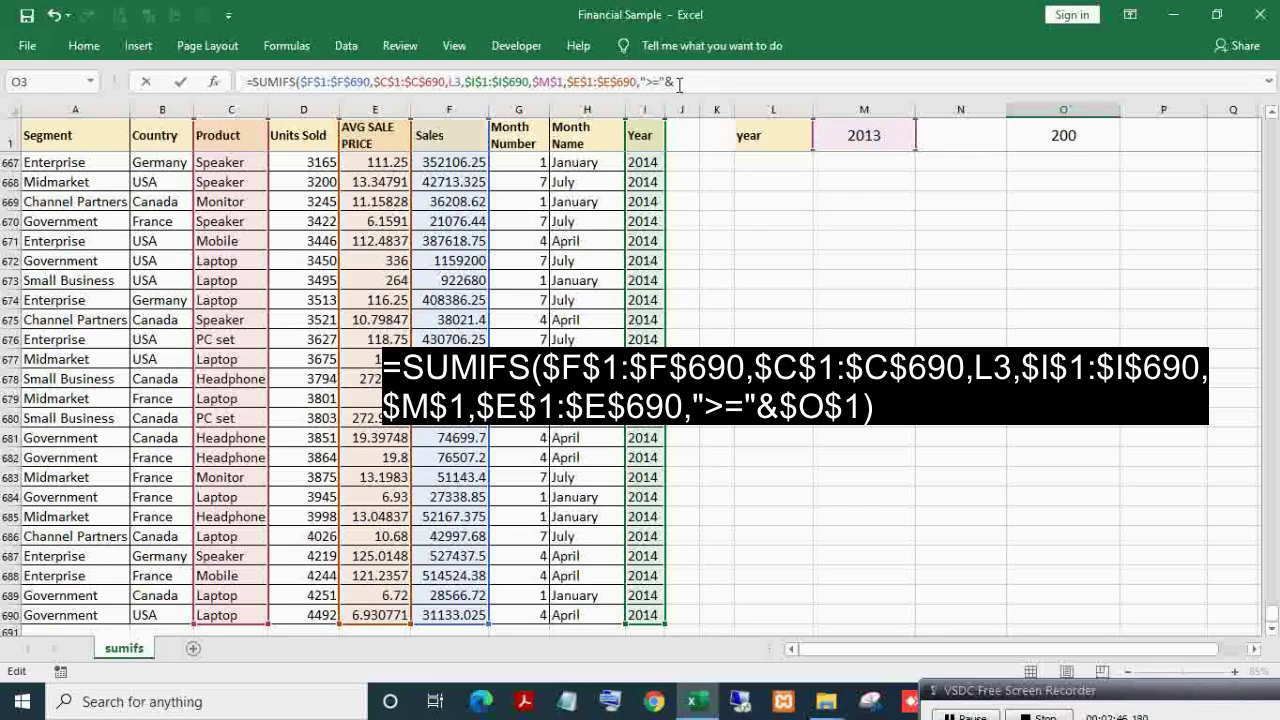
scroll(1186, 329, "up", 12)
left_click_drag(1272, 590, 1272, 125)
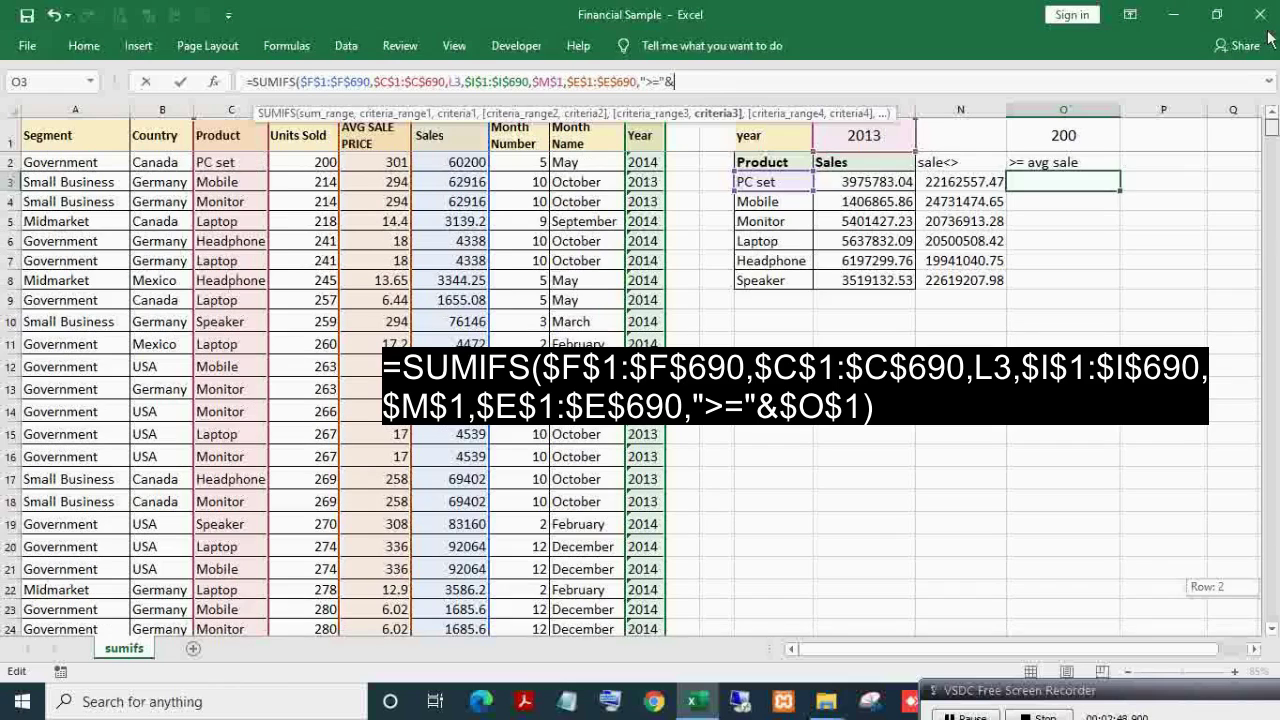
left_click(1055, 134)
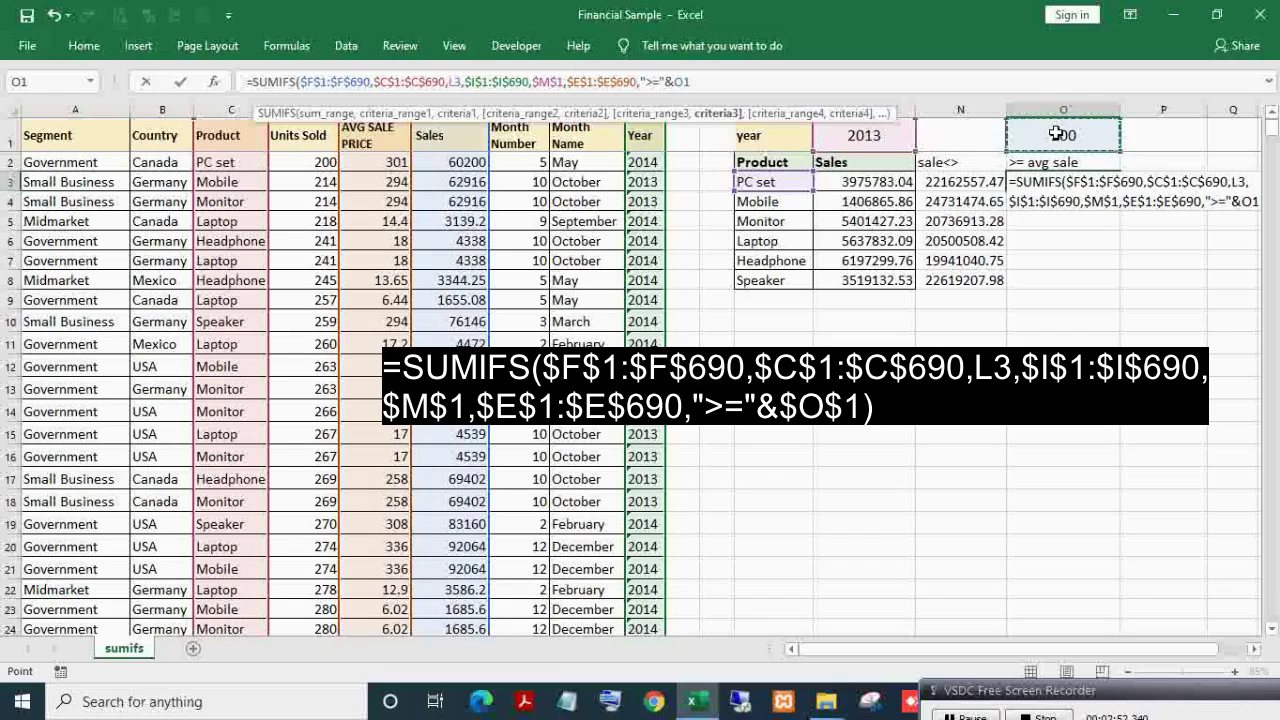
key("F4")
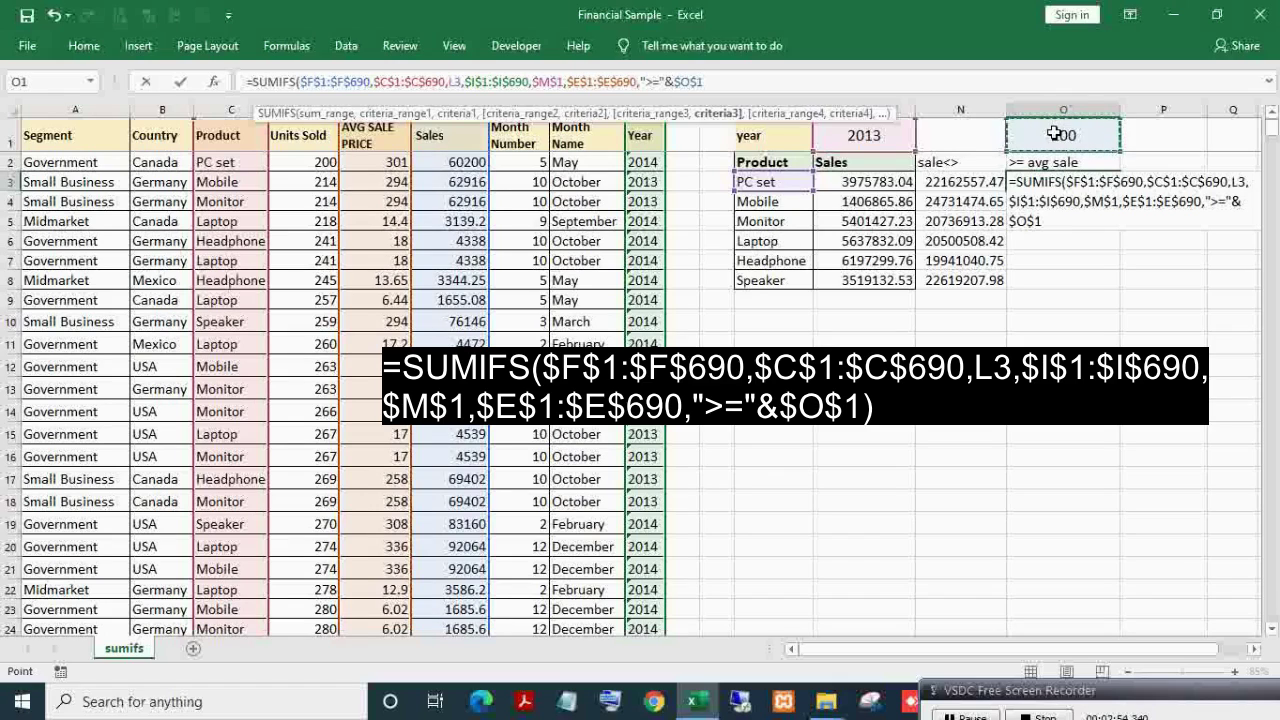
type(")")
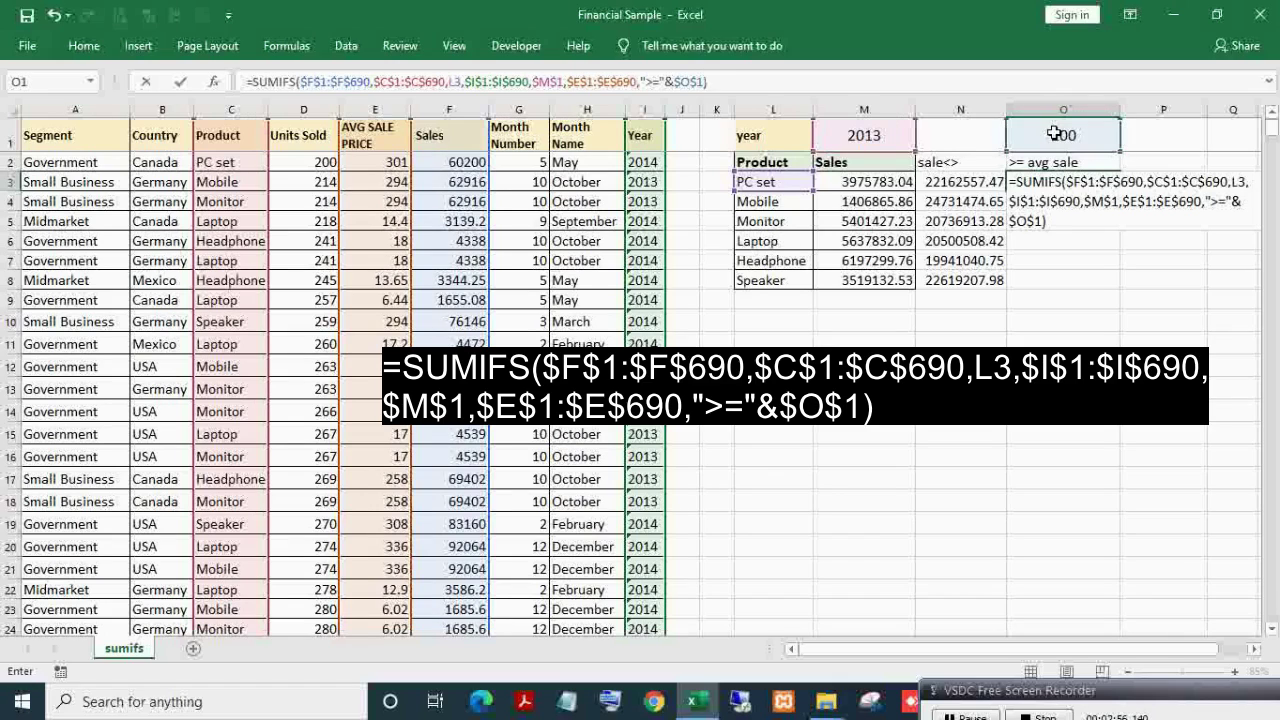
key("Return")
key("Up")
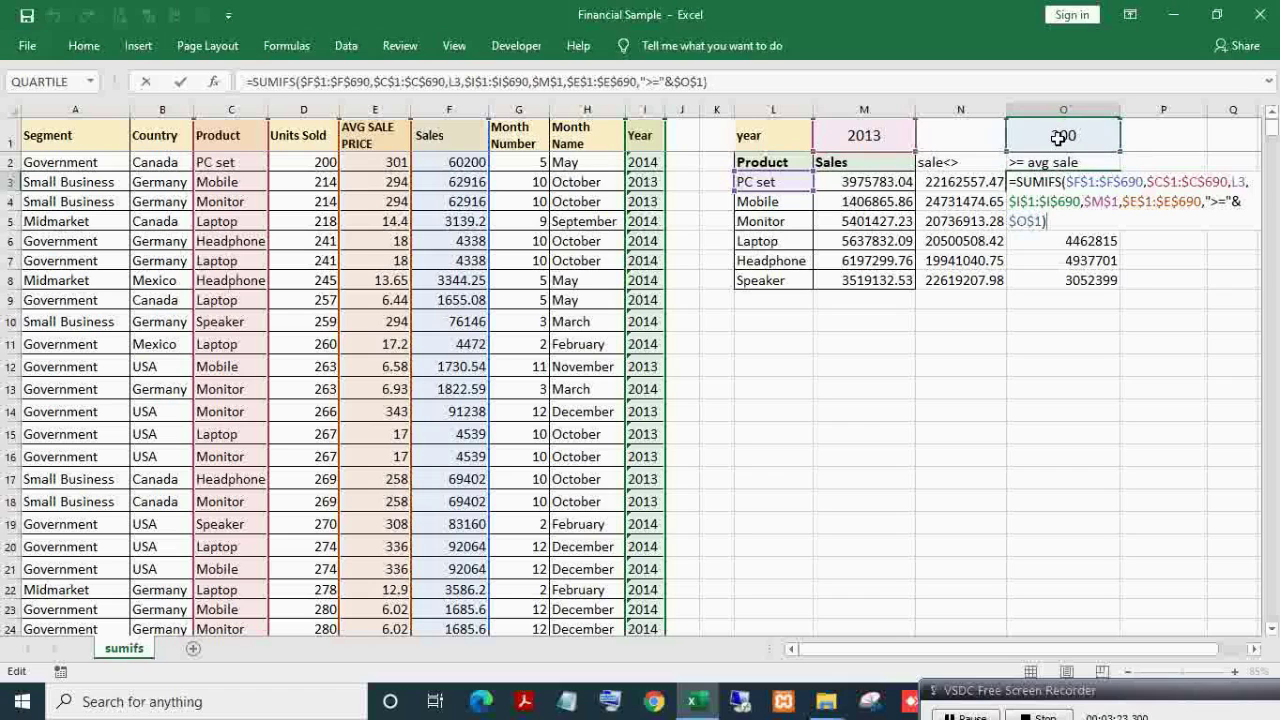
key("Return")
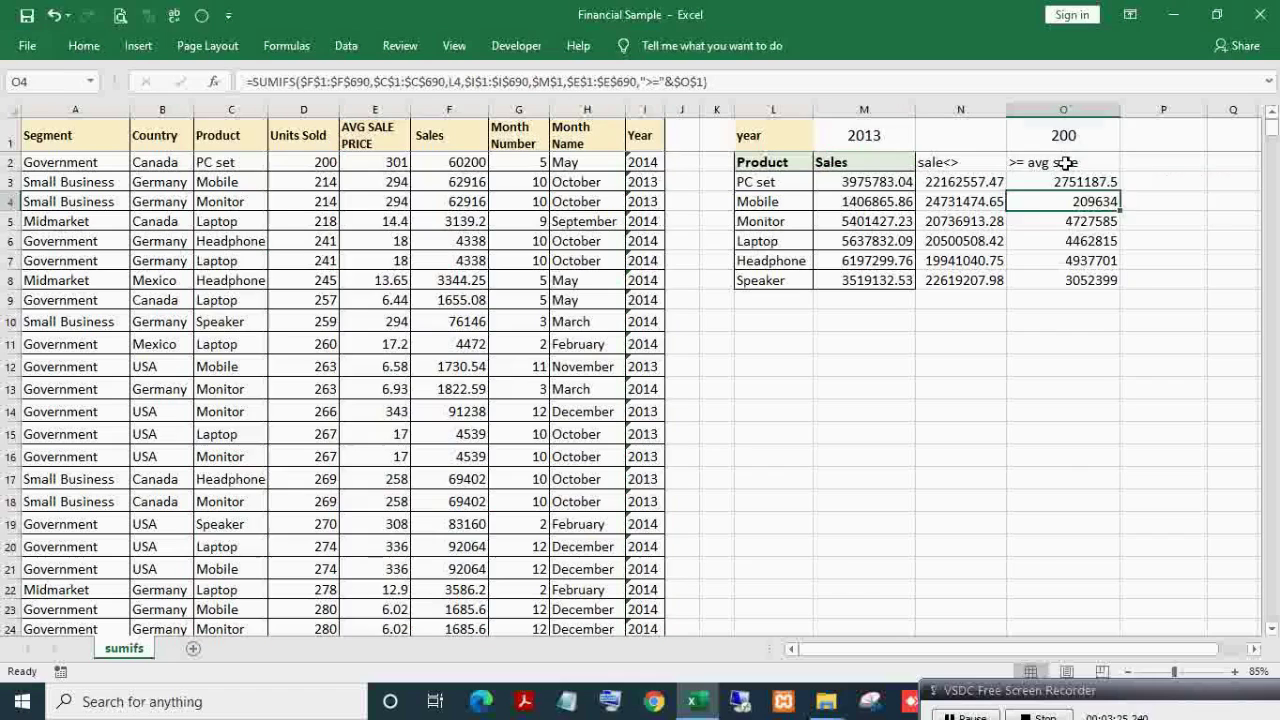
Step: Turn on filters for the header row of the sales data
key("Up")
key("Left")
key("Left")
key("Left")
key("Left")
key("Left")
key("Up")
key("Up")
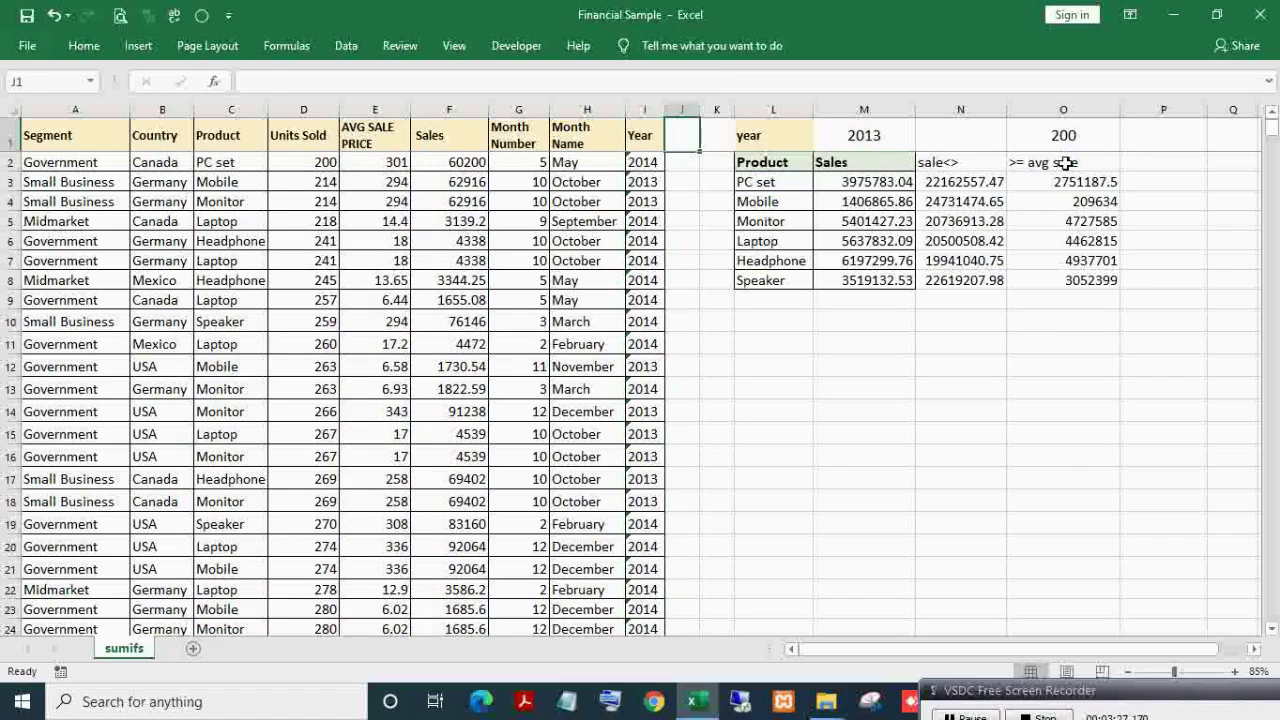
key("Left")
key("ctrl+shift+l")
key("ctrl+Home")
Step: Filter the Product column to show only PC set
key("Right")
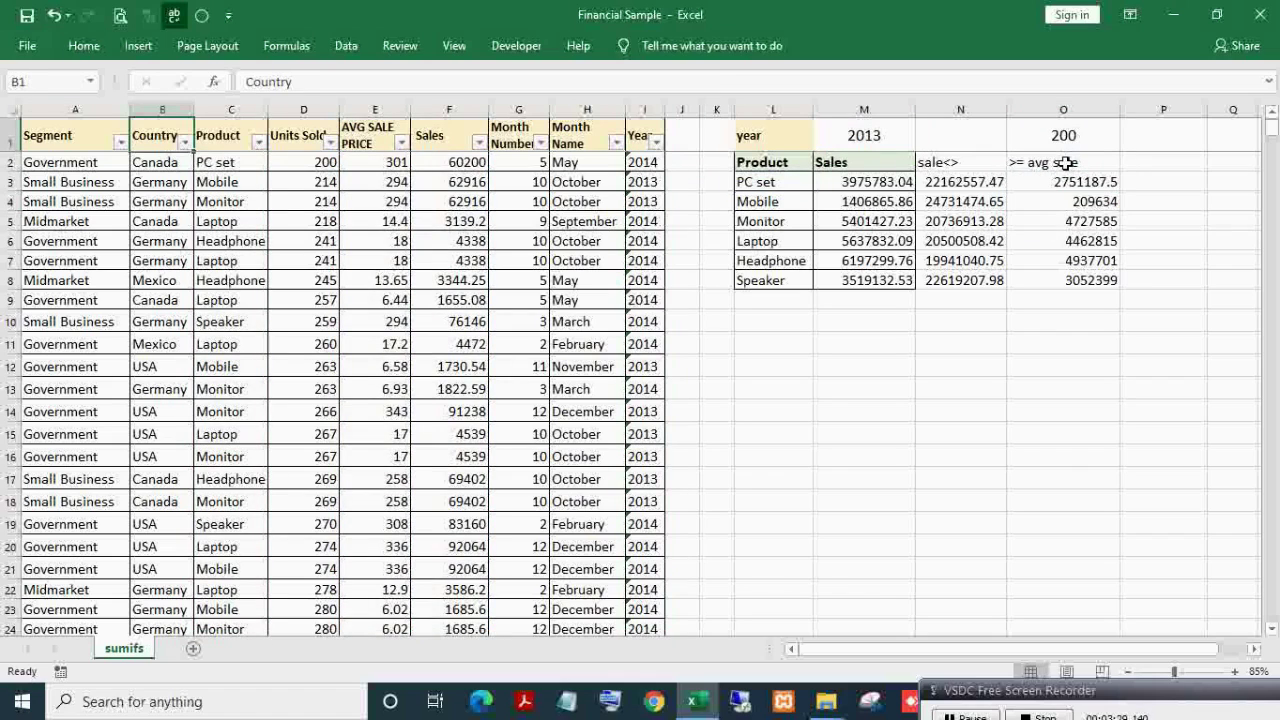
key("Right")
key("alt+Down")
key("Tab")
key("Tab")
key("space")
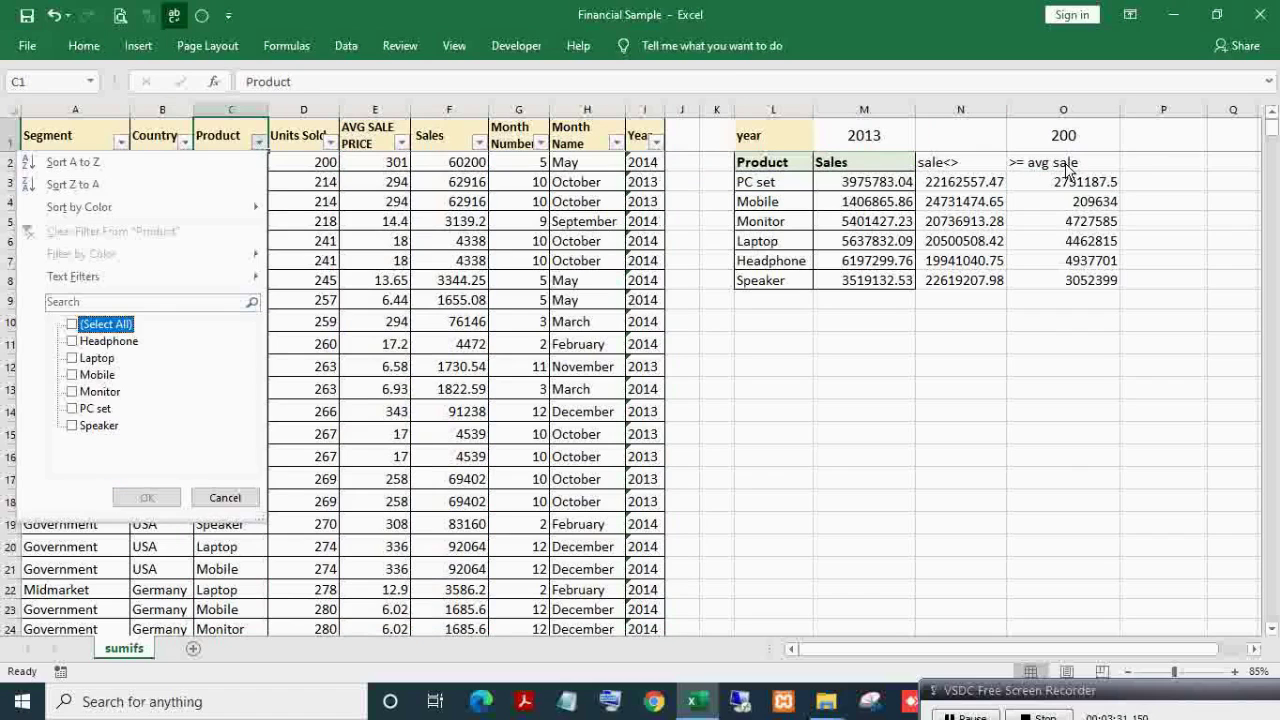
key("Down")
key("Down")
key("Down")
key("Down")
key("Down")
key("space")
key("Return")
Step: Filter the Year column to show only 2013
key("Right")
key("Right")
key("Right")
key("Right")
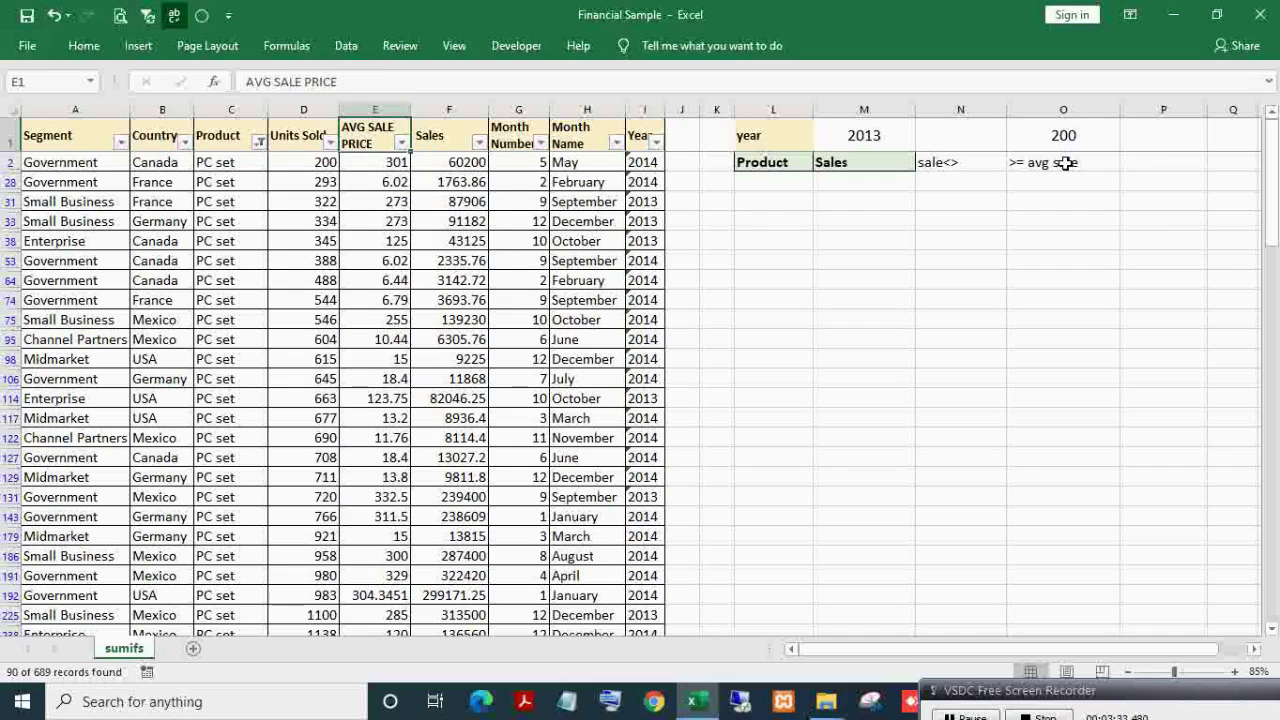
key("Right")
key("Right")
key("alt+Down")
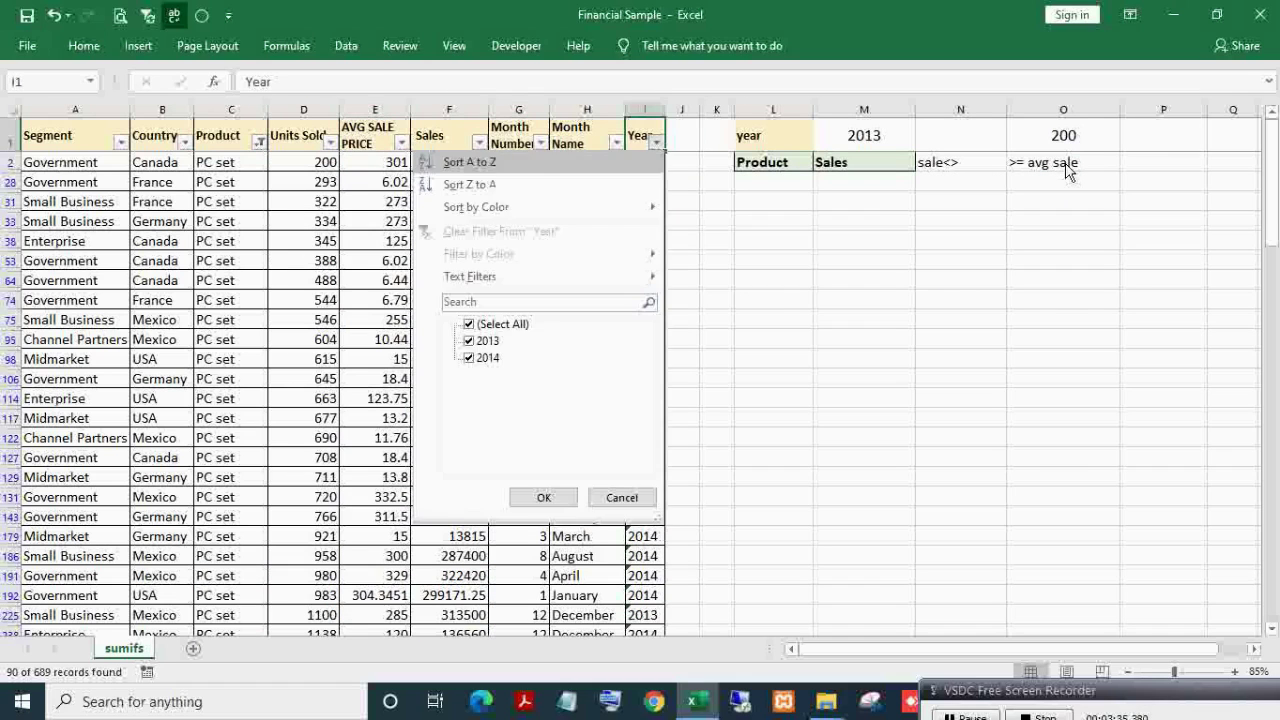
key("Tab")
key("Tab")
key("space")
key("Down")
key("space")
key("Return")
Step: Filter the AVG SALE PRICE column to values greater than or equal to 200
key("Left")
key("Left")
key("Left")
key("Left")
key("Left")
key("Left")
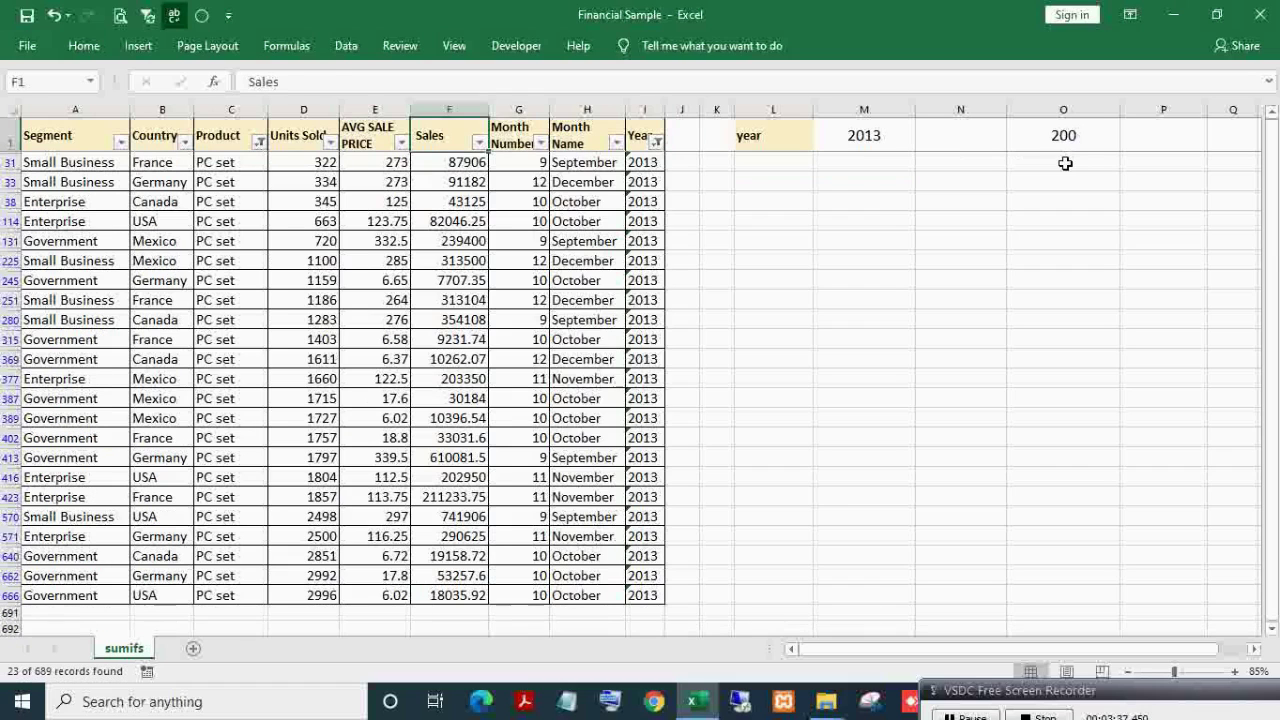
key("Right")
key("Right")
key("alt+Down")
key("Down")
key("Down")
key("Down")
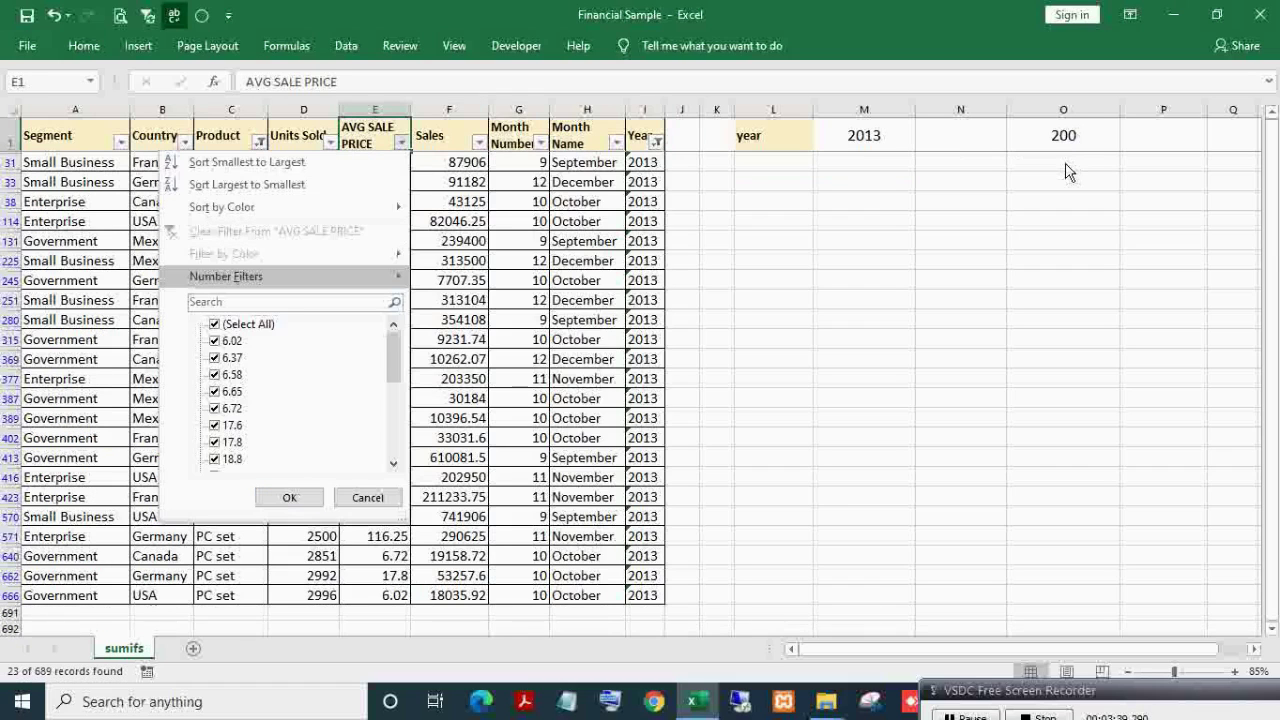
key("Right")
key("Down")
key("Up")
key("Up")
key("Down")
key("Down")
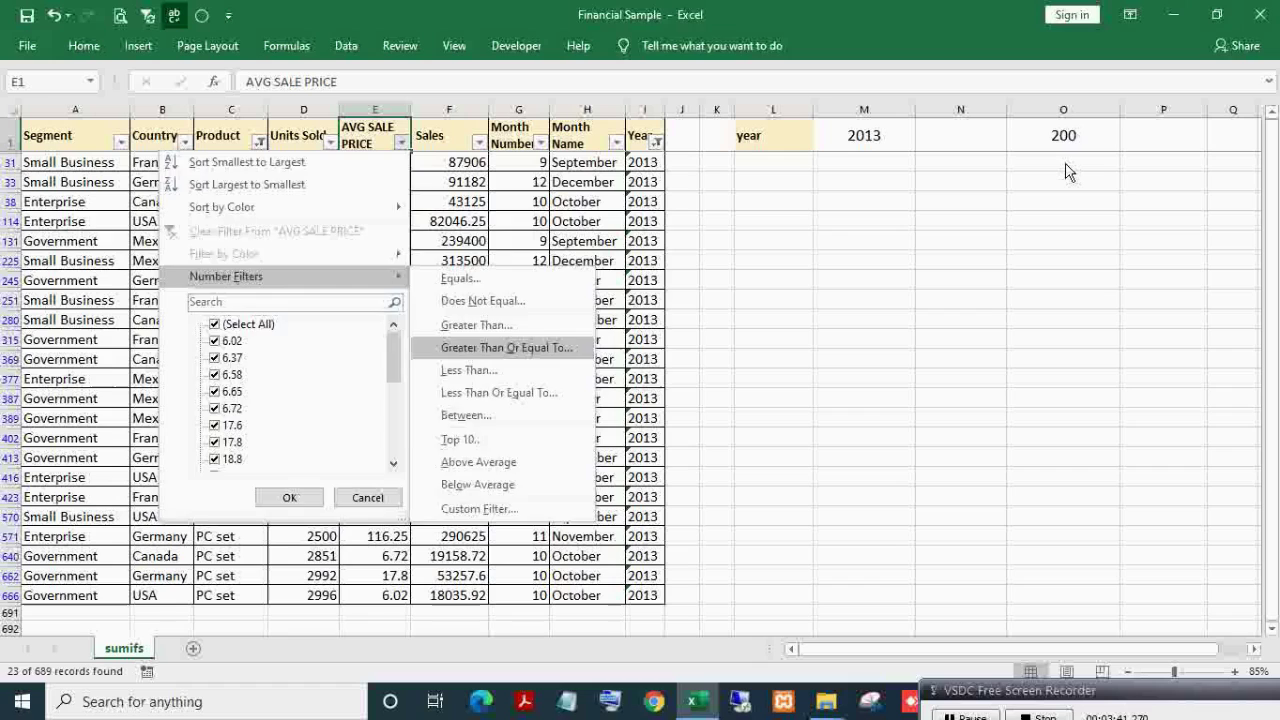
key("Return")
type("200")
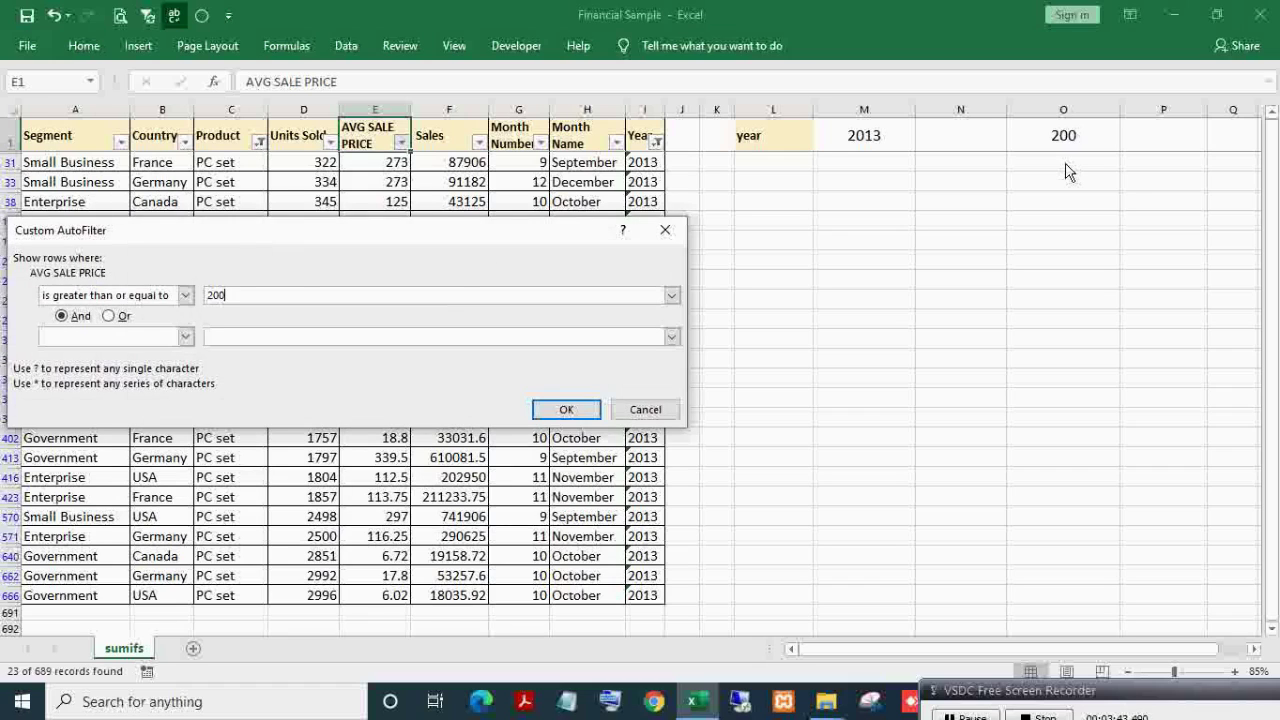
key("Return")
Step: Check the sum of the filtered Sales column against the PC set total in O3, and remove the filters
key("Right")
key("ctrl+shift+Down")
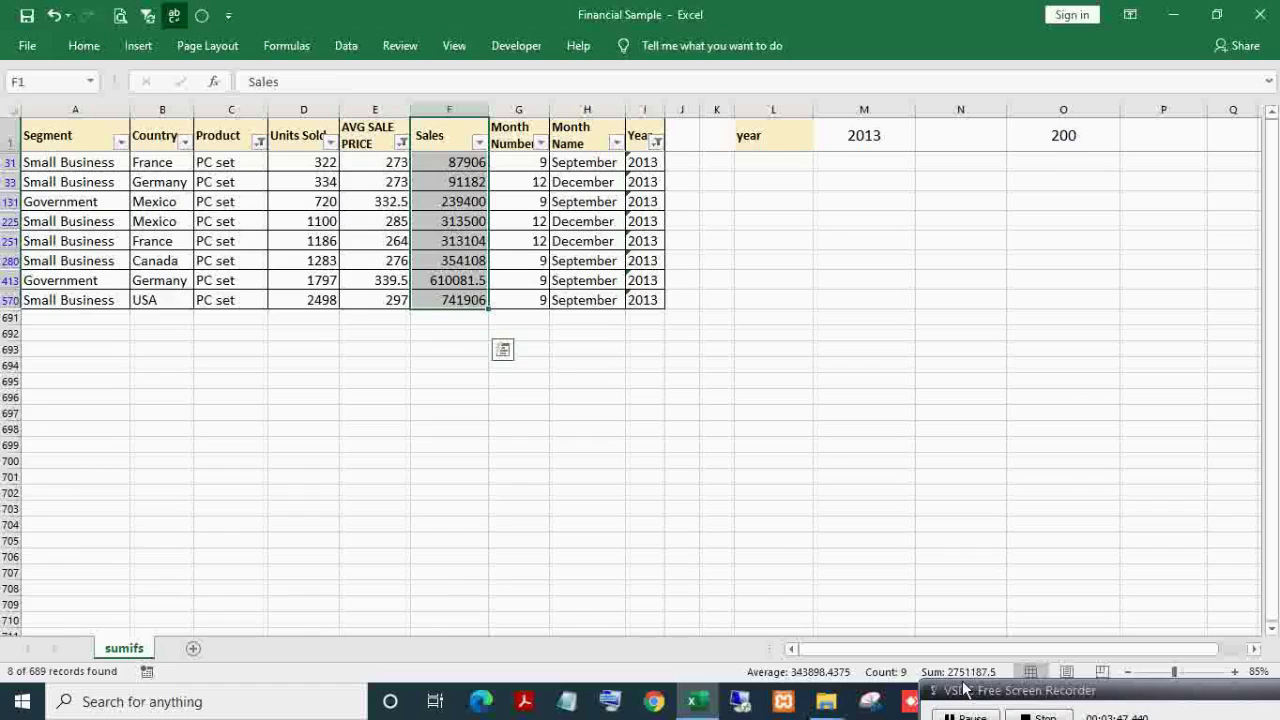
key("Up")
key("ctrl+shift+l")
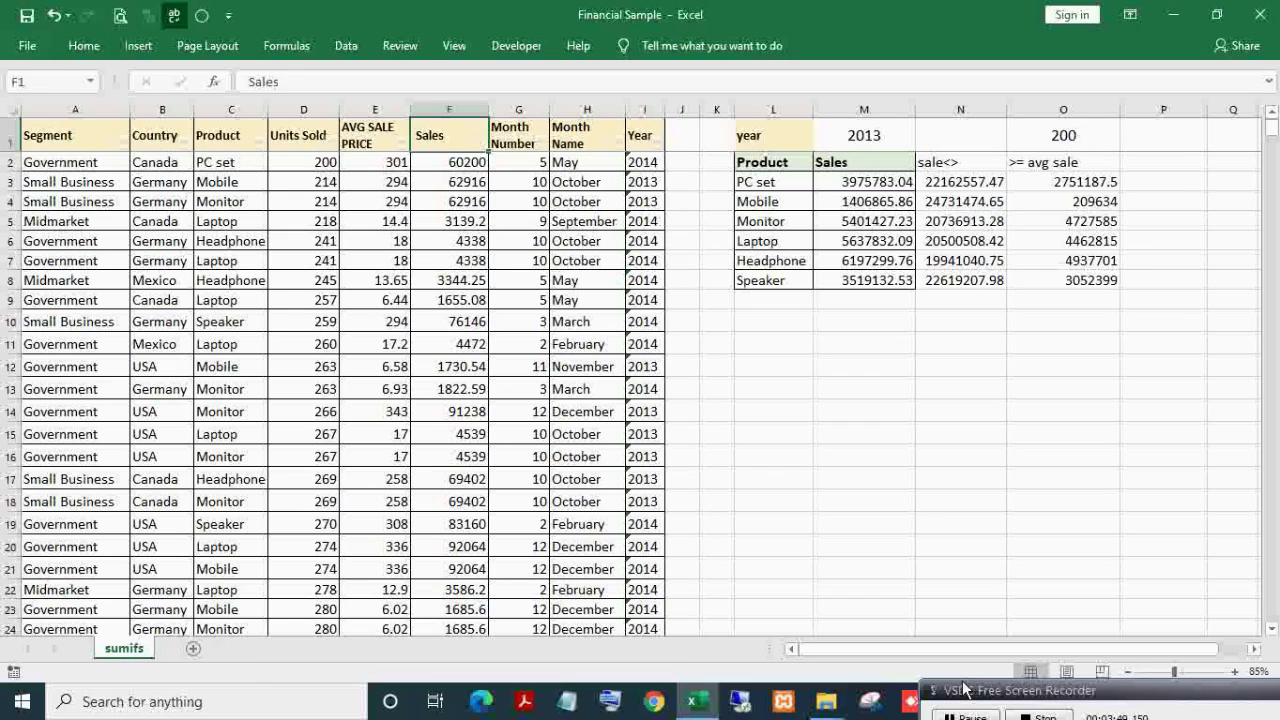
Step: Set the average sale price threshold in O1 to 300
key("ctrl+Right")
key("ctrl+Right")
key("ctrl+Right")
key("ctrl+Right")
key("Down")
key("Down")
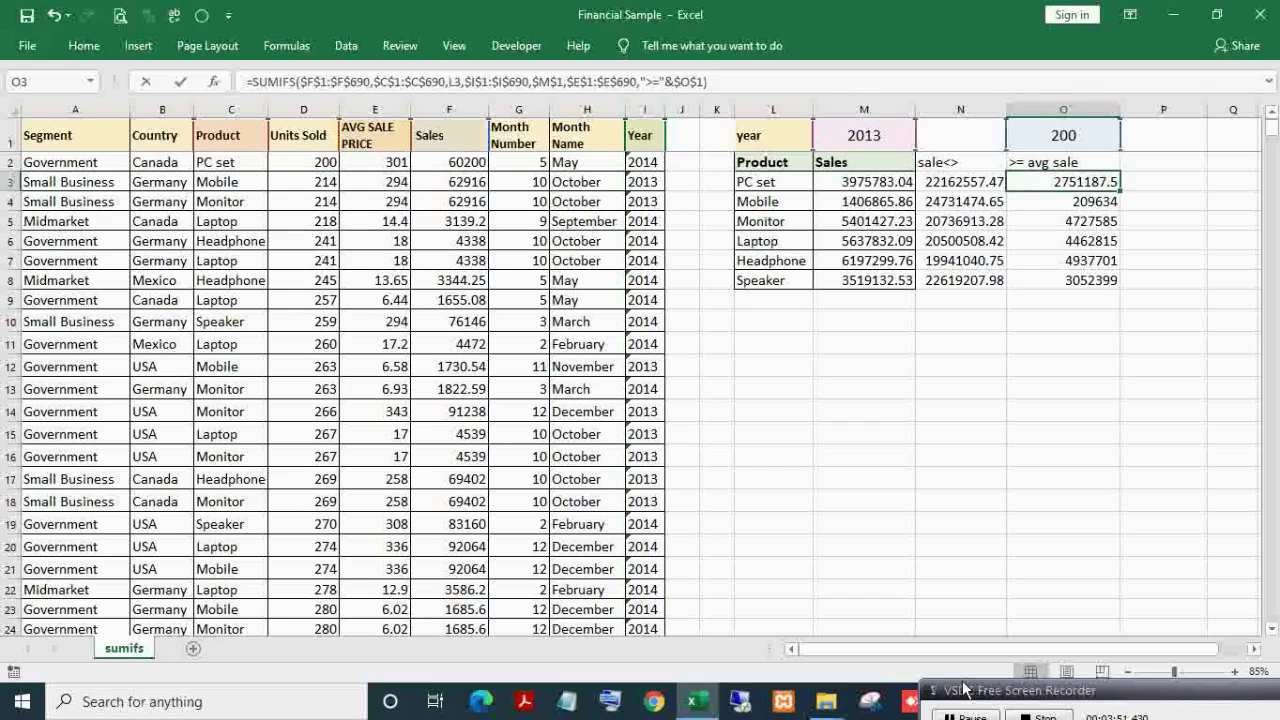
key("Up")
key("Up")
type("300")
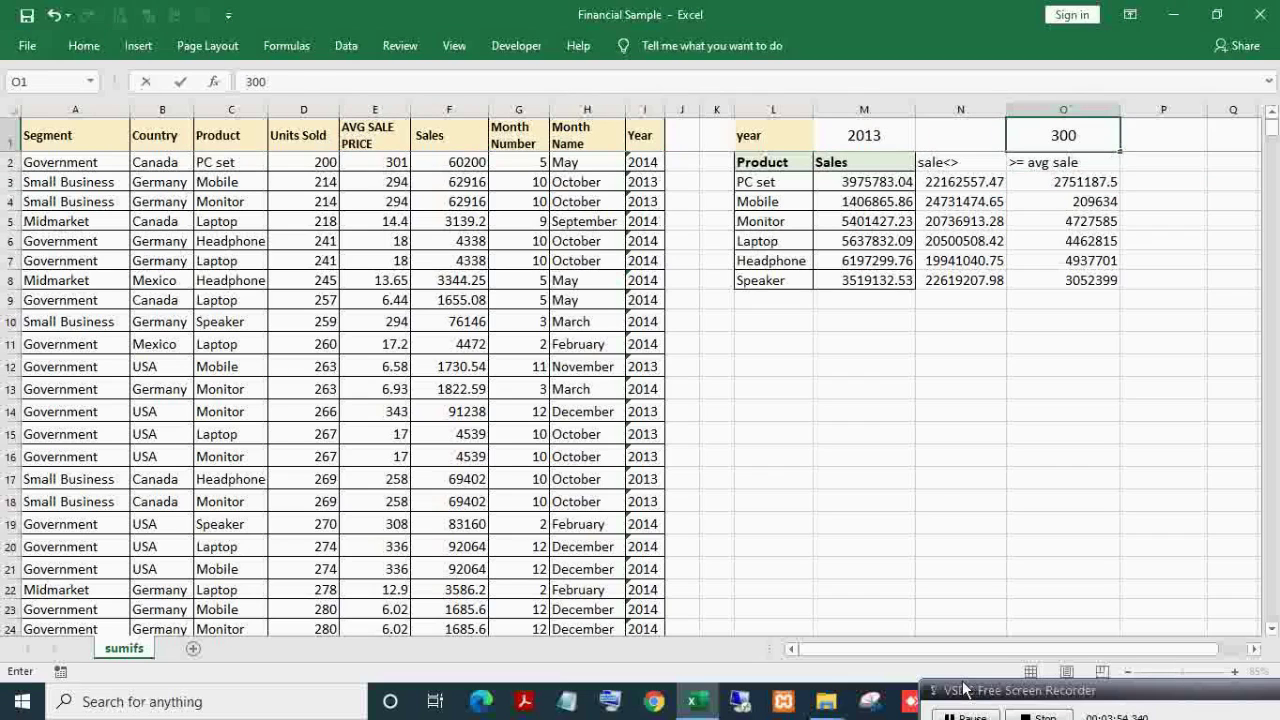
key("Return")
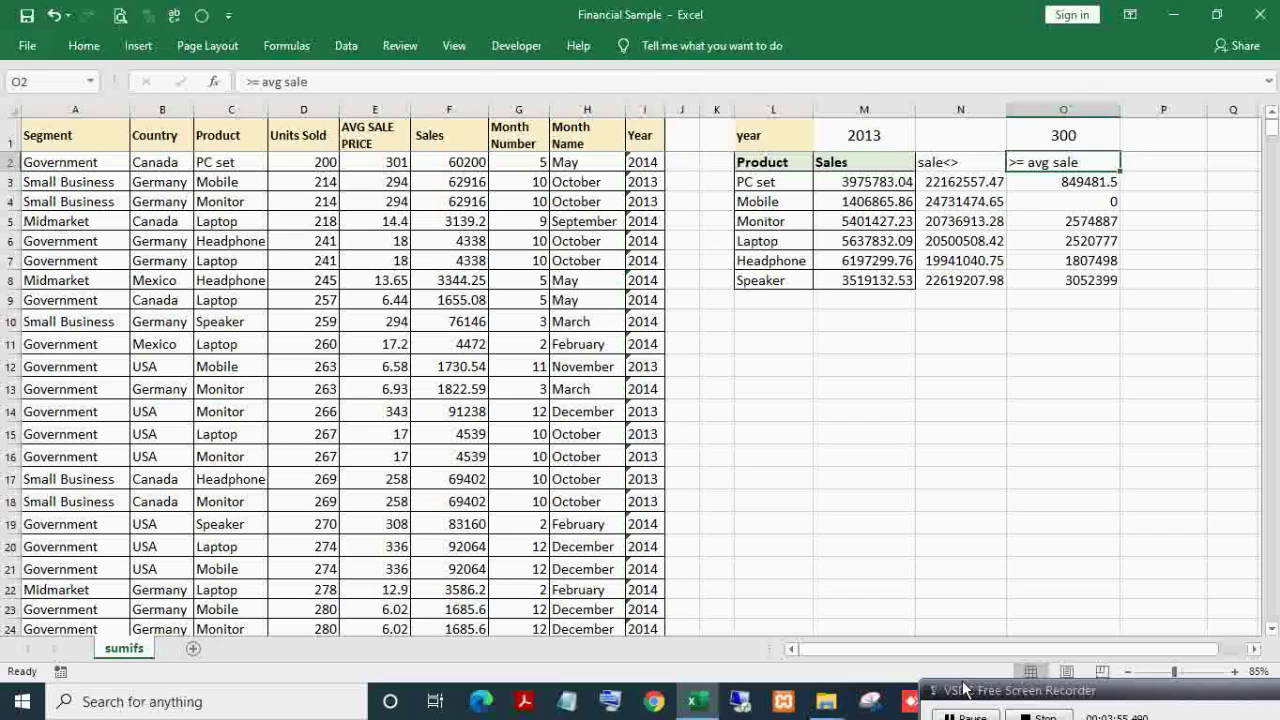
Step: Remove ">="& from the third criterion of the O3 formula so that it refers only to $O$1
key("Down")
key("Down")
key("Up")
key("F2")
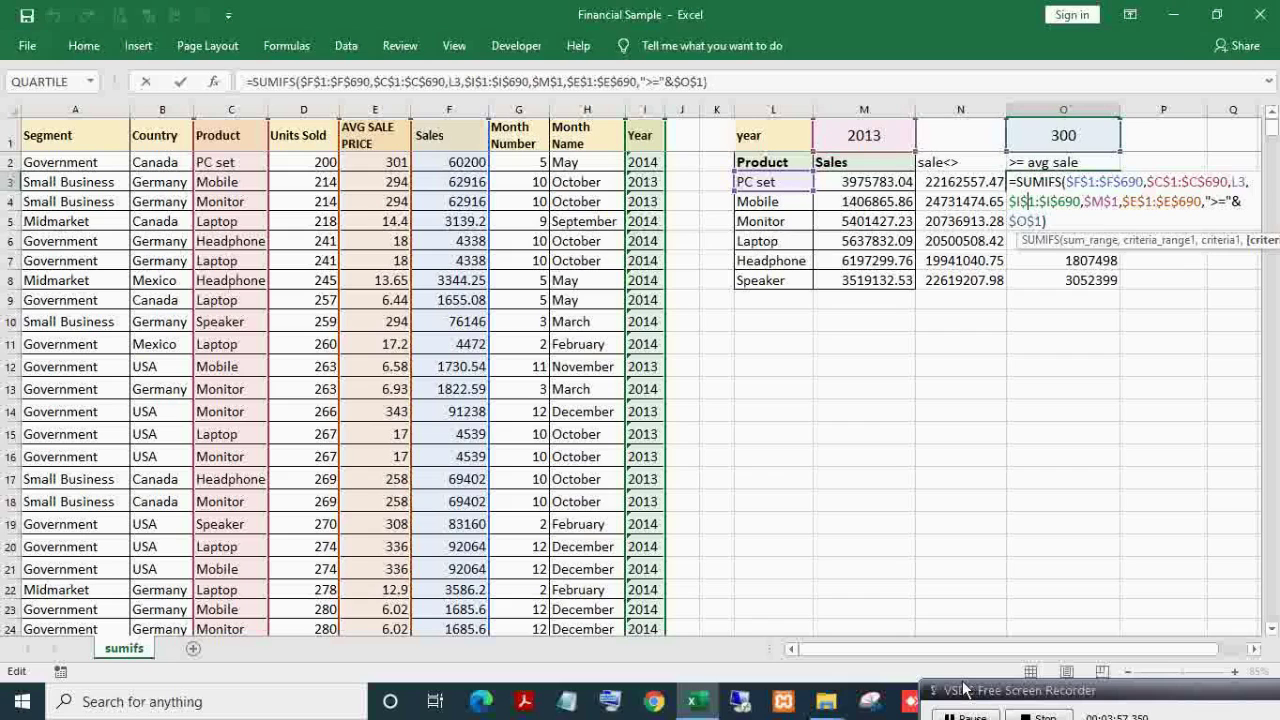
key("Left")
key("Left")
key("Left")
key("Left")
key("Left")
key("Left")
key("Left")
key("Left")
key("Left")
key("Left")
key("Left")
key("Left")
key("Left")
key("Left")
key("Left")
key("Left")
key("Left")
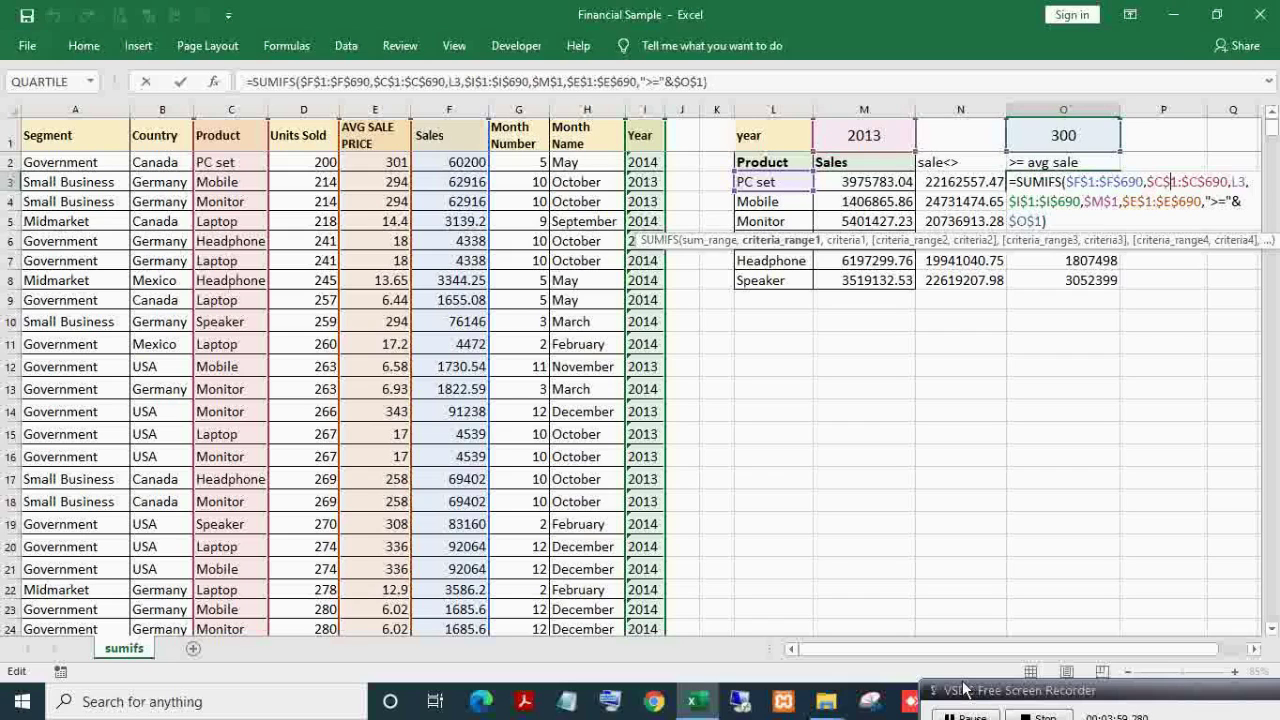
key("Down")
key("Right")
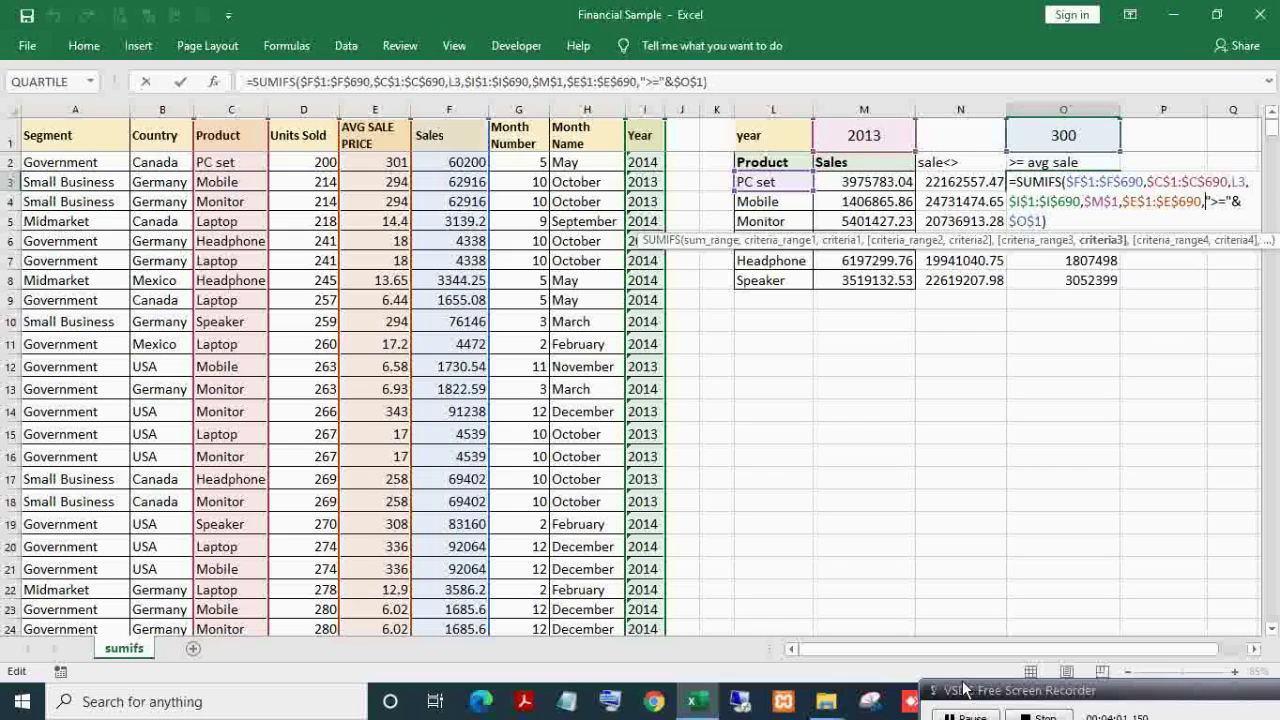
key("shift+Right")
key("shift+Right")
key("shift+Right")
key("shift+Right")
key("shift+Right")
key("shift+Right")
key("shift+Right")
key("shift+Right")
key("shift+Right")
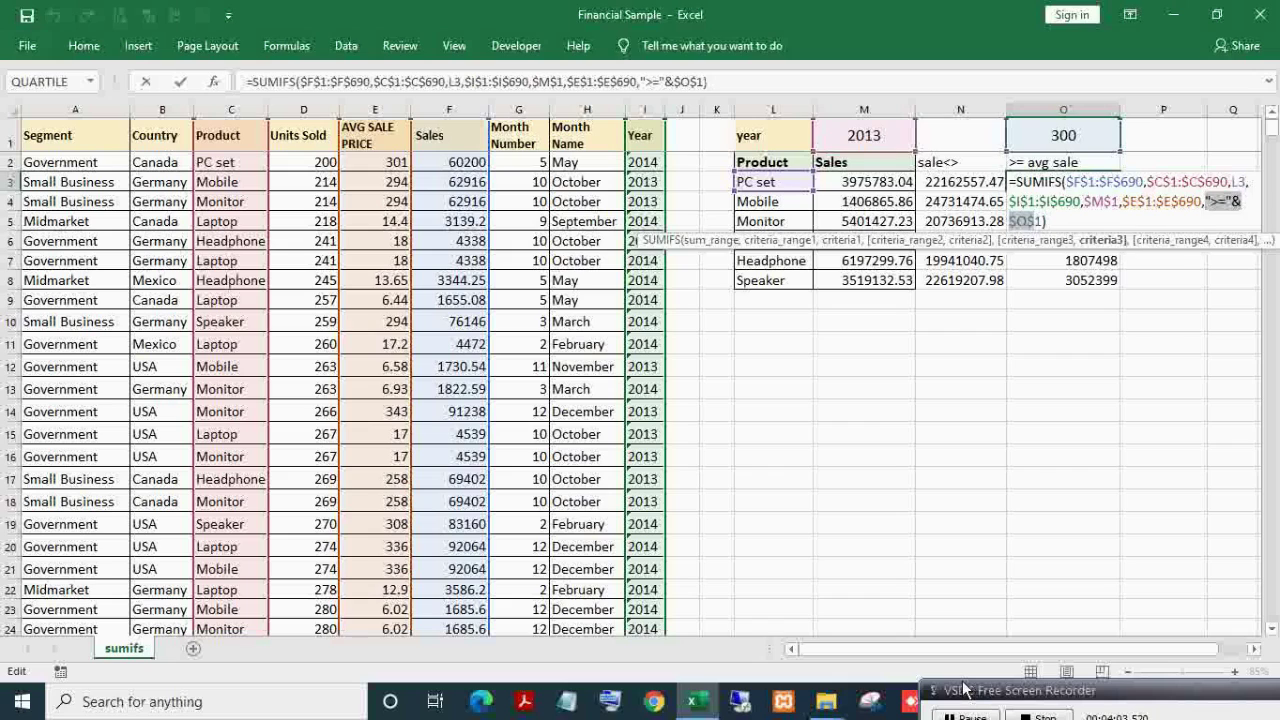
key("shift+Left")
key("shift+Left")
key("shift+Left")
key("BackSpace")
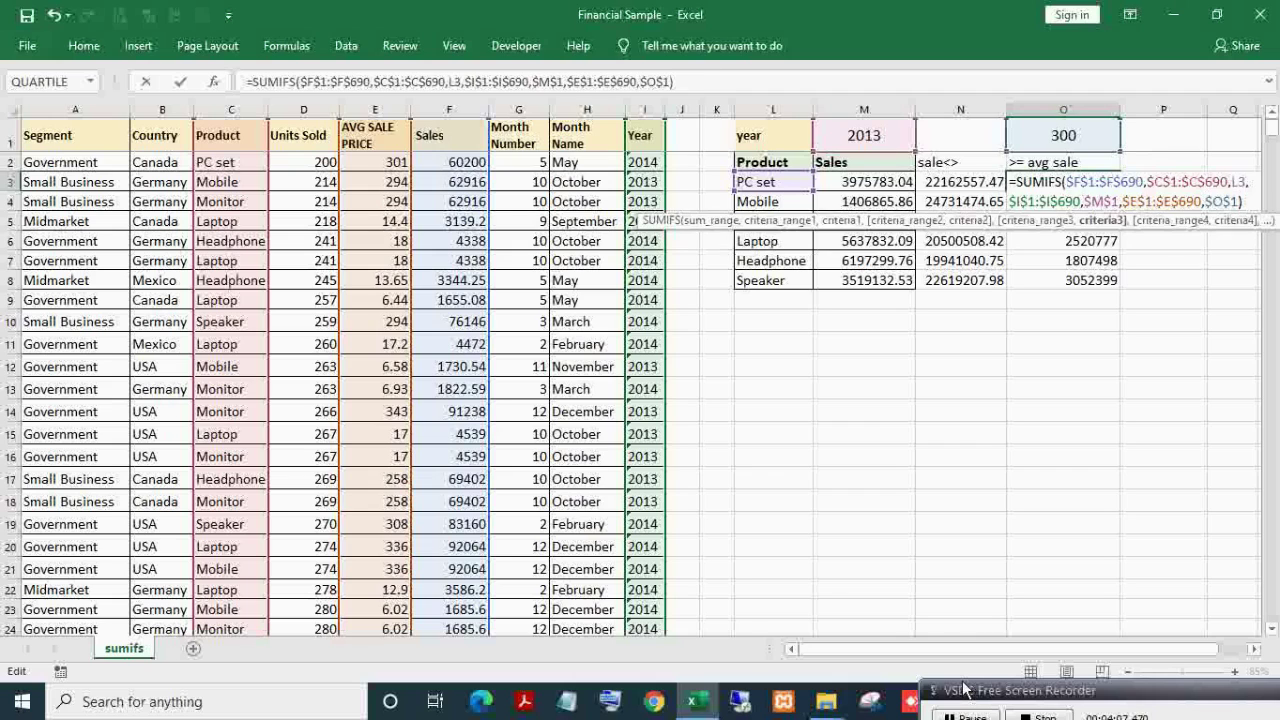
key("Return")
Step: Put the operator in front of the threshold in O1 so the cell reads >=300
key("Up")
key("Up")
key("Up")
key("F2")
key("Home")
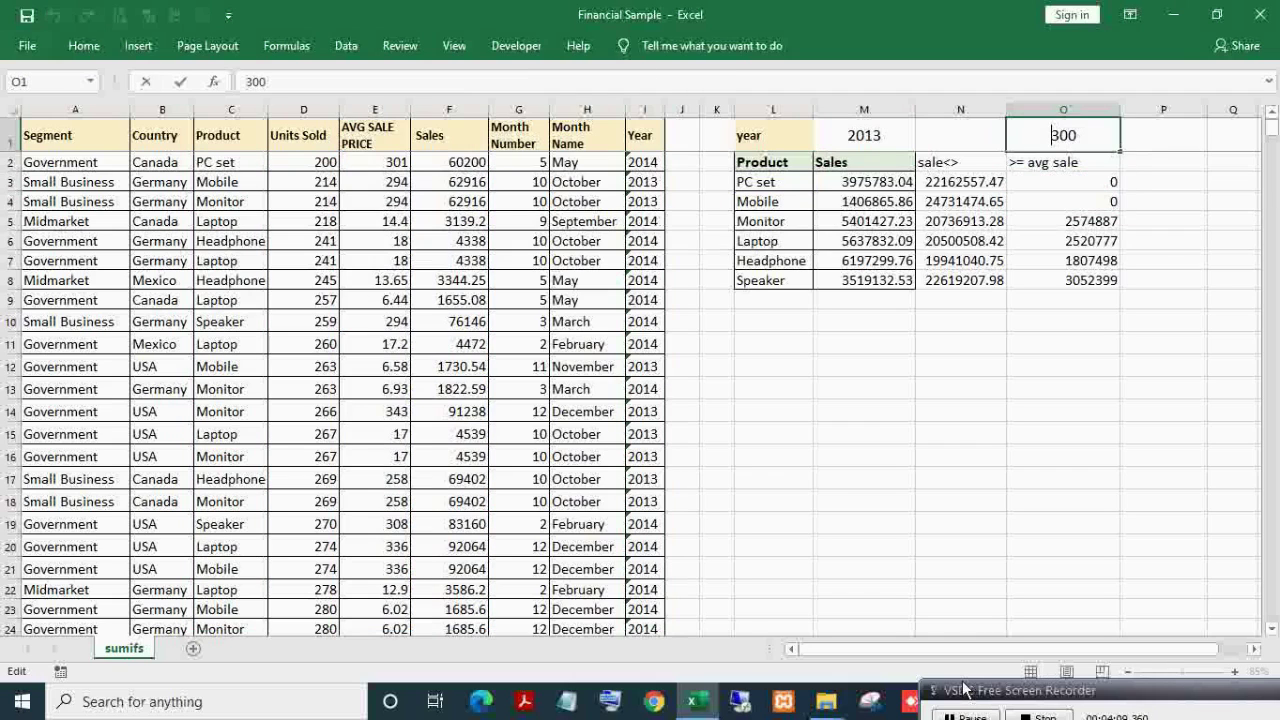
type(">=")
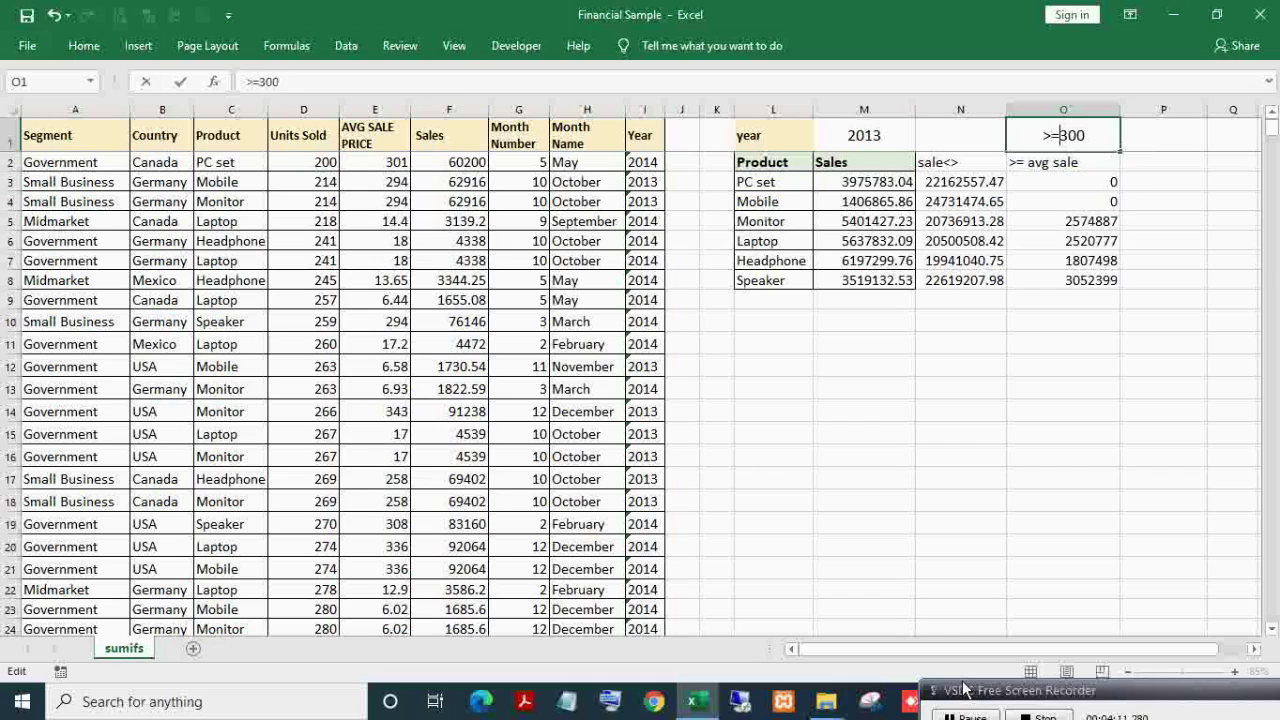
key("Return")
Step: Copy the O3 formula down through O8 and check the cell references in the copies for Mobile, Monitor and Laptop
key("Down")
key("ctrl+shift+Down")
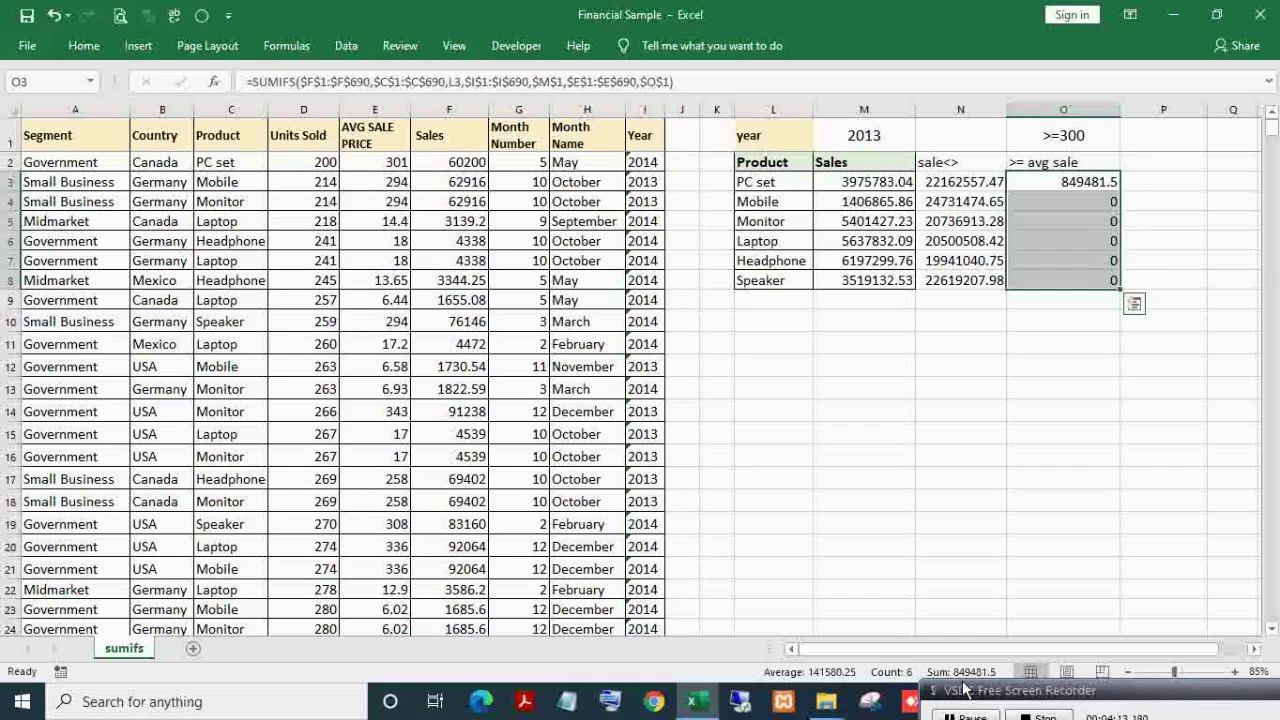
key("ctrl+d")
key("Down")
key("F2")
key("Return")
key("F2")
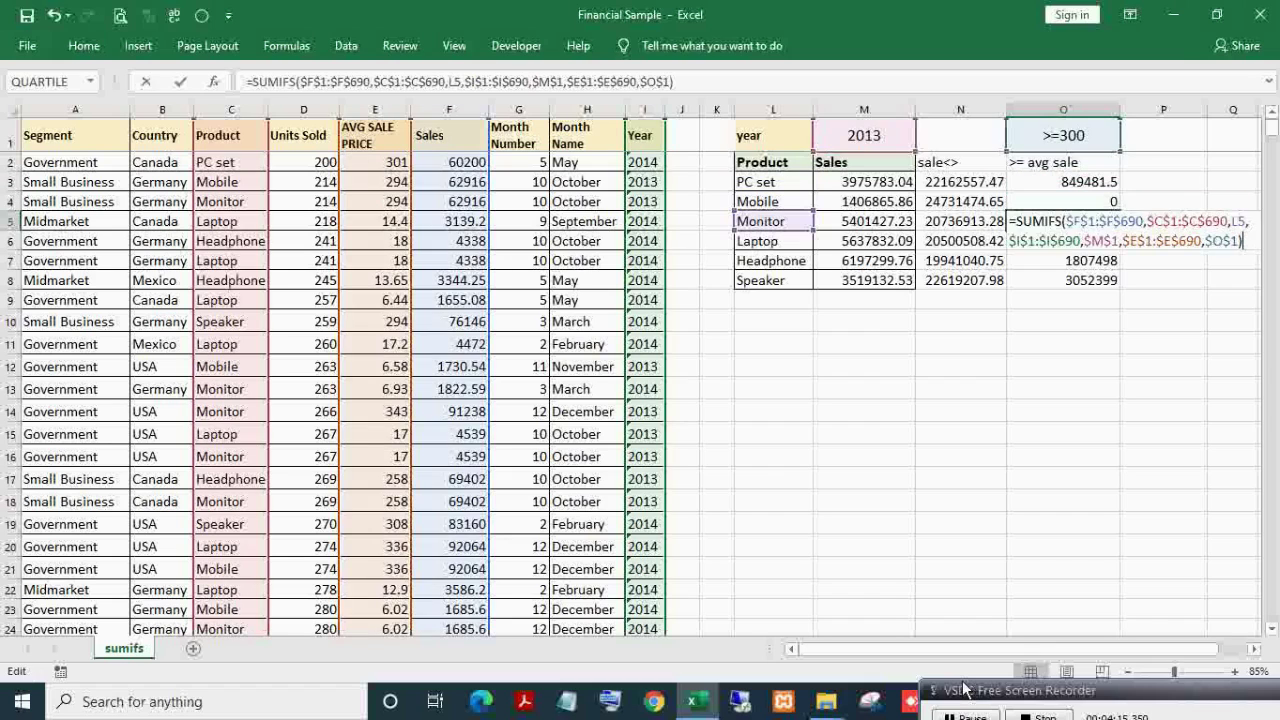
key("Return")
key("F2")
key("Return")
Step: Set the average sale price criterion in O1 to >=200
key("Up")
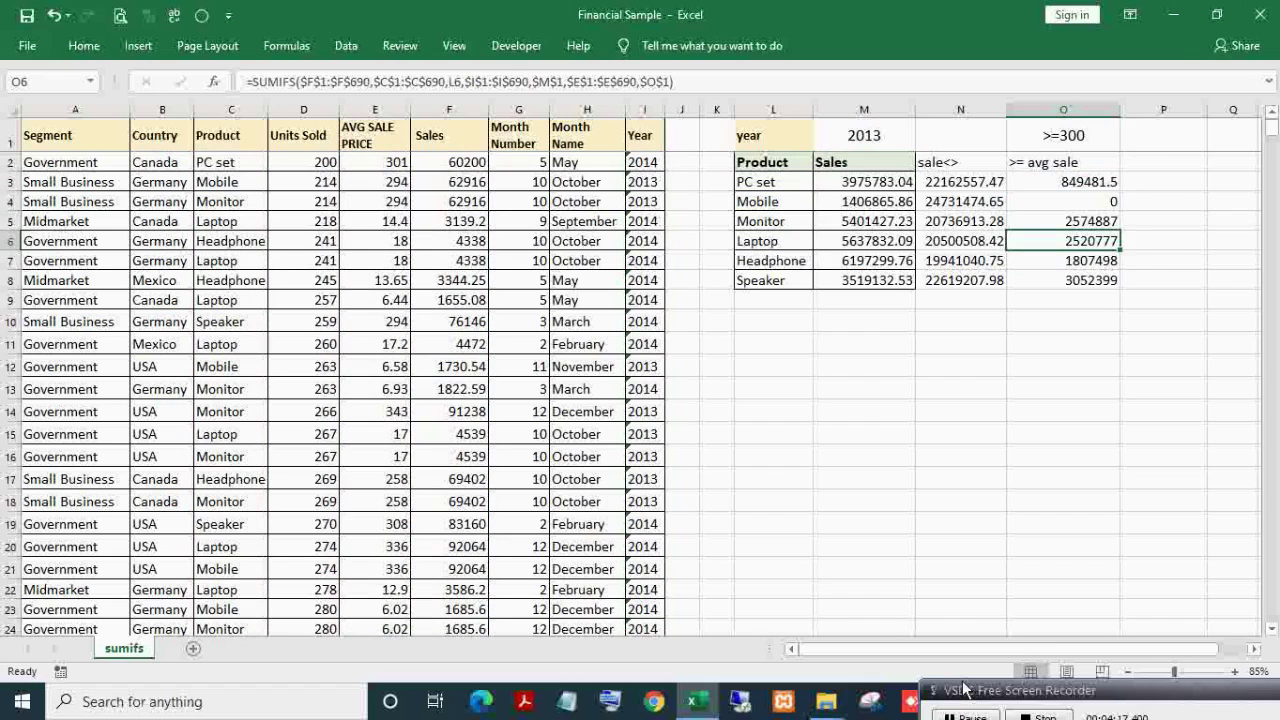
key("Up")
key("Up")
key("Up")
key("Up")
key("Up")
key("F2")
key("Left")
key("Left")
key("Left")
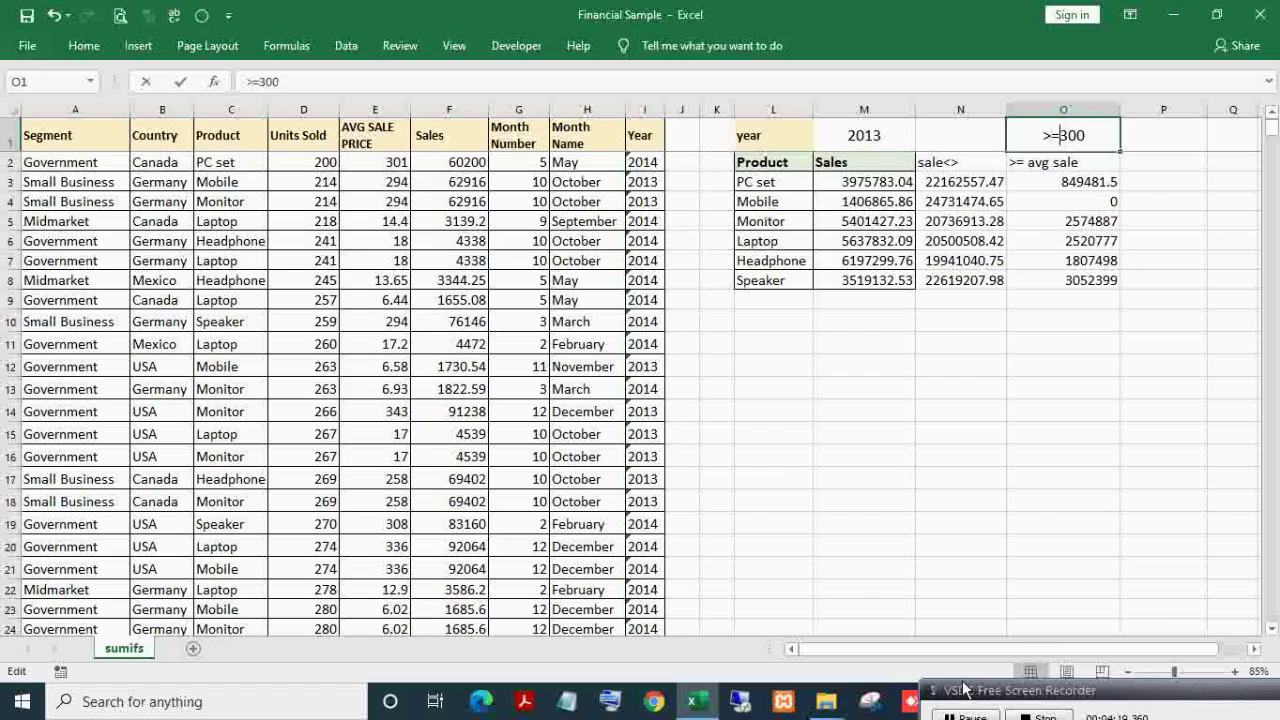
key("Delete")
type("2")
key("Return")
Step: Examine the references in the >= avg sale formulas in O3:O8, from PC set to Speaker
key("Down")
key("F2")
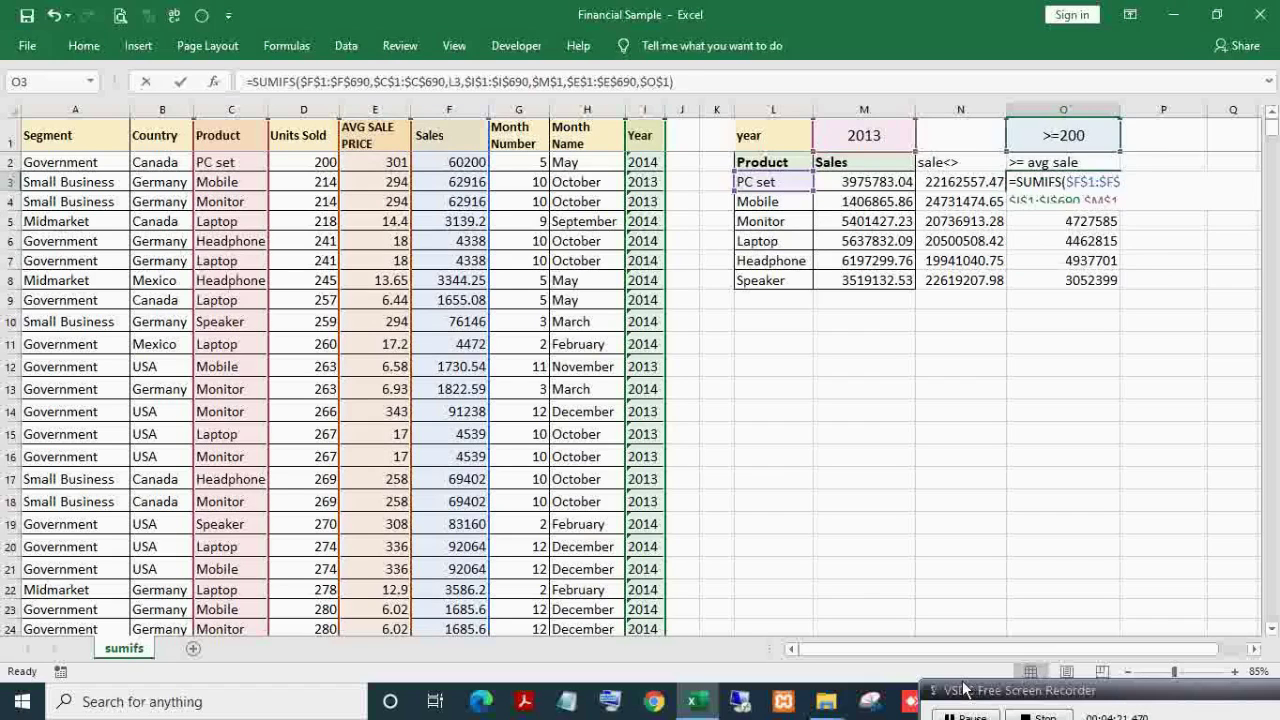
key("Return")
key("F2")
key("Return")
key("F2")
key("Return")
key("Down")
key("Down")
key("F2")
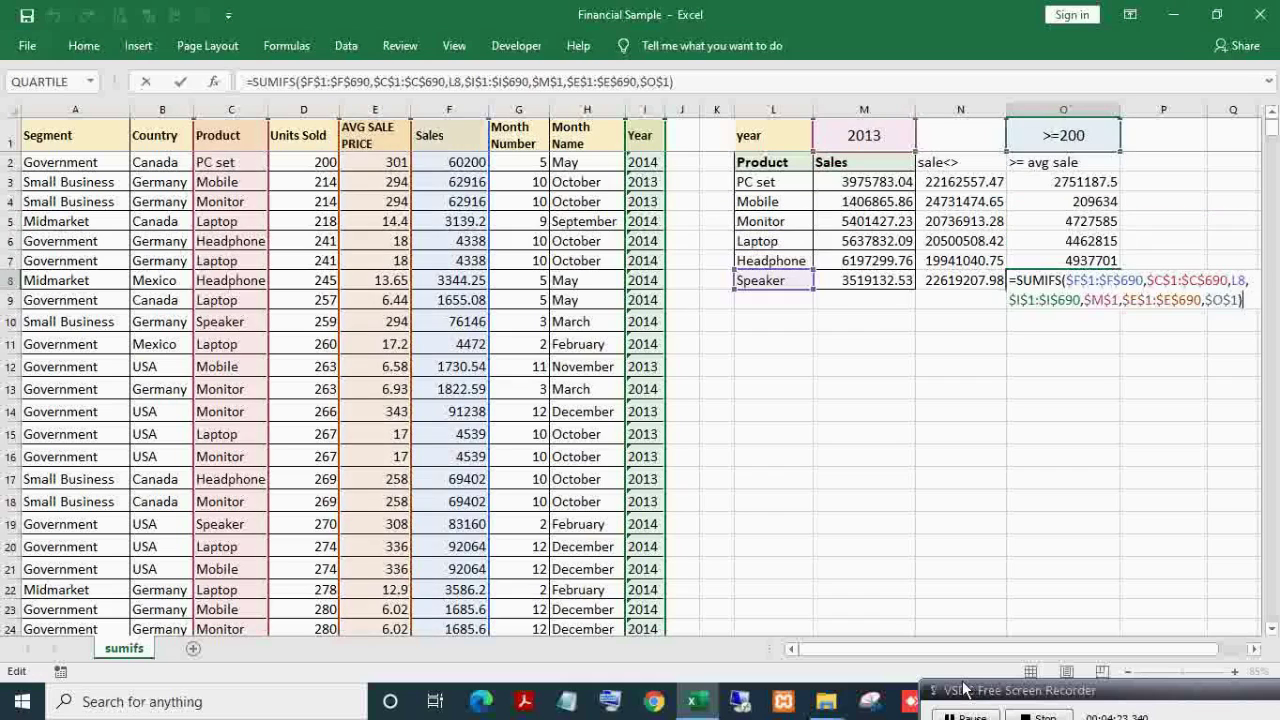
key("Return")
Step: Change the operator in the O1 criterion so the cell reads <=200
key("Up")
key("Up")
key("Up")
key("Up")
key("Up")
key("Up")
key("Up")
key("Up")
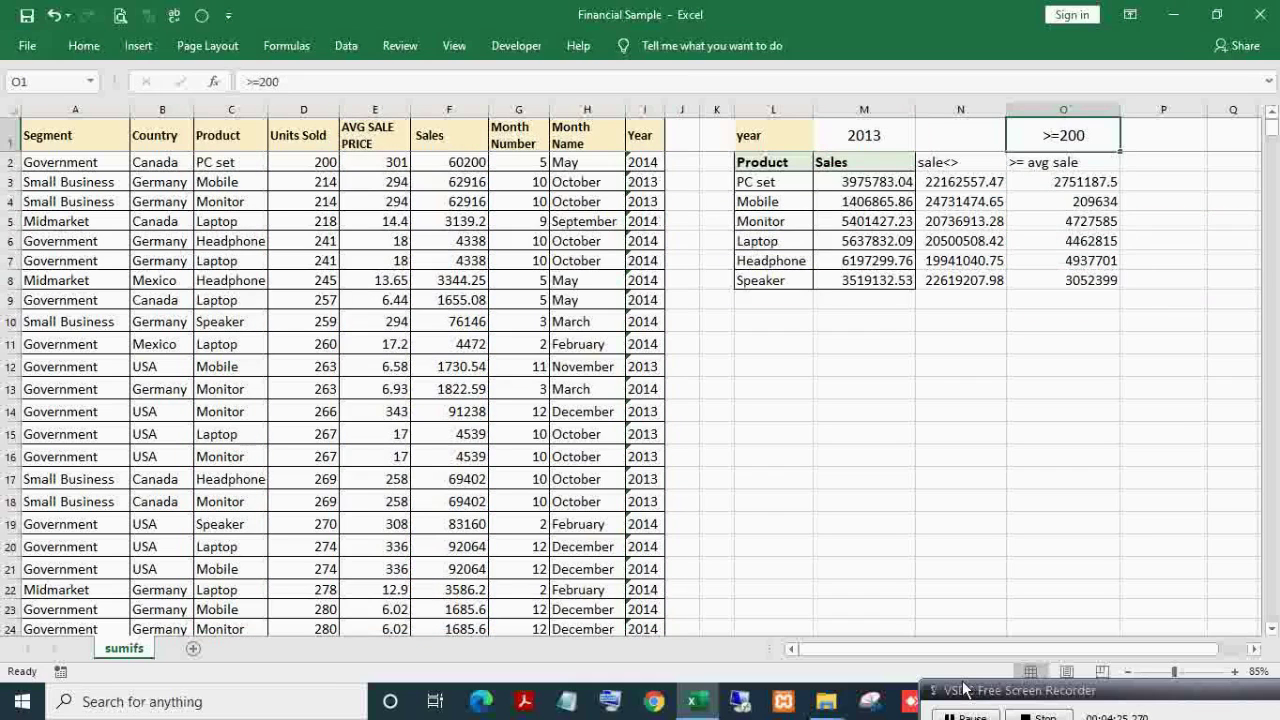
key("F2")
key("Left")
key("Left")
key("Left")
key("Left")
key("Left")
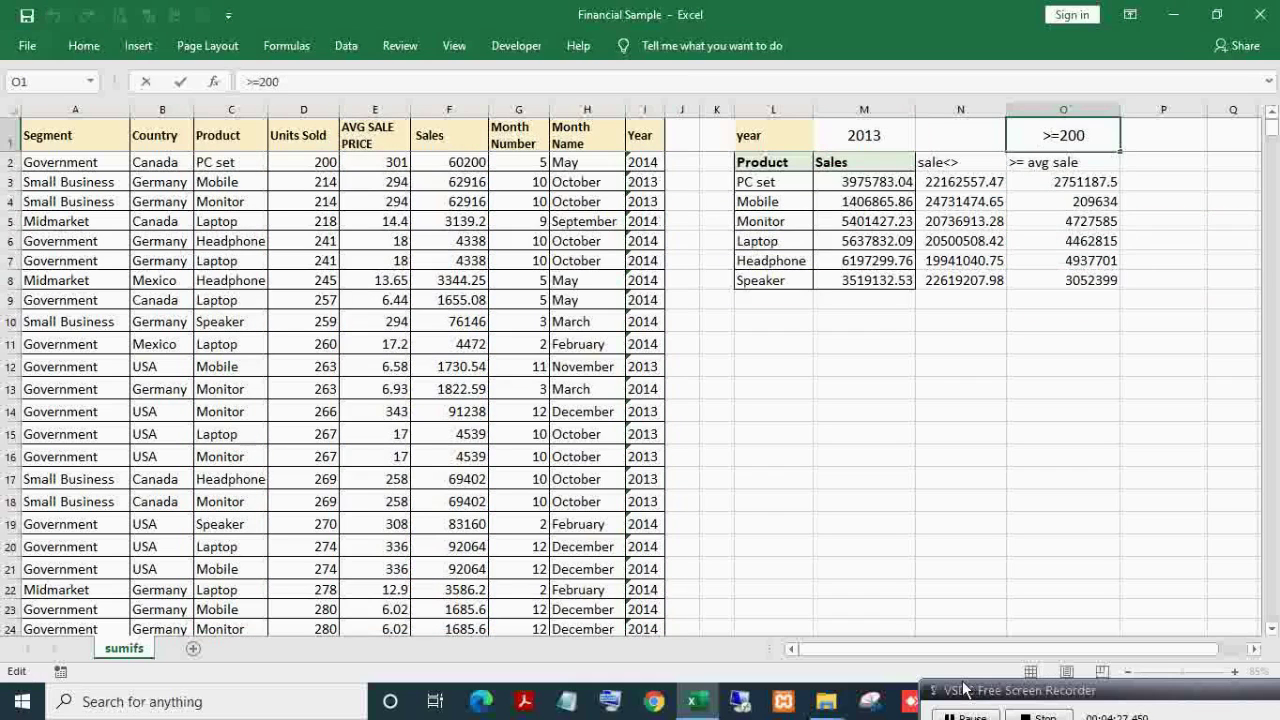
key("BackSpace")
type("<")
key("Return")
Step: Rename the heading in O2 as "<= avg sale"
key("F2")
key("ctrl+Left")
key("ctrl+Left")
key("ctrl+Left")
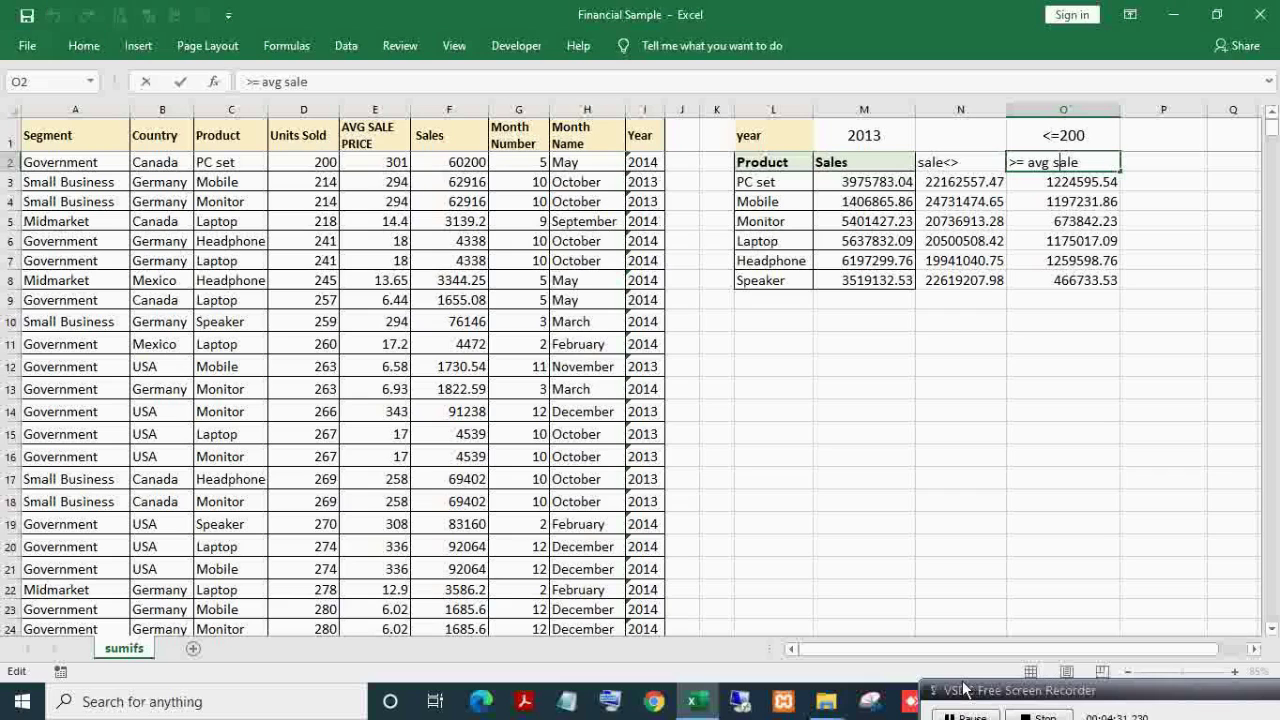
type("<")
key("Delete")
key("Return")
Step: Examine the SUMIFS formulas and their criteria references for PC set, Mobile and Headphone in the <= avg sale column
key("F2")
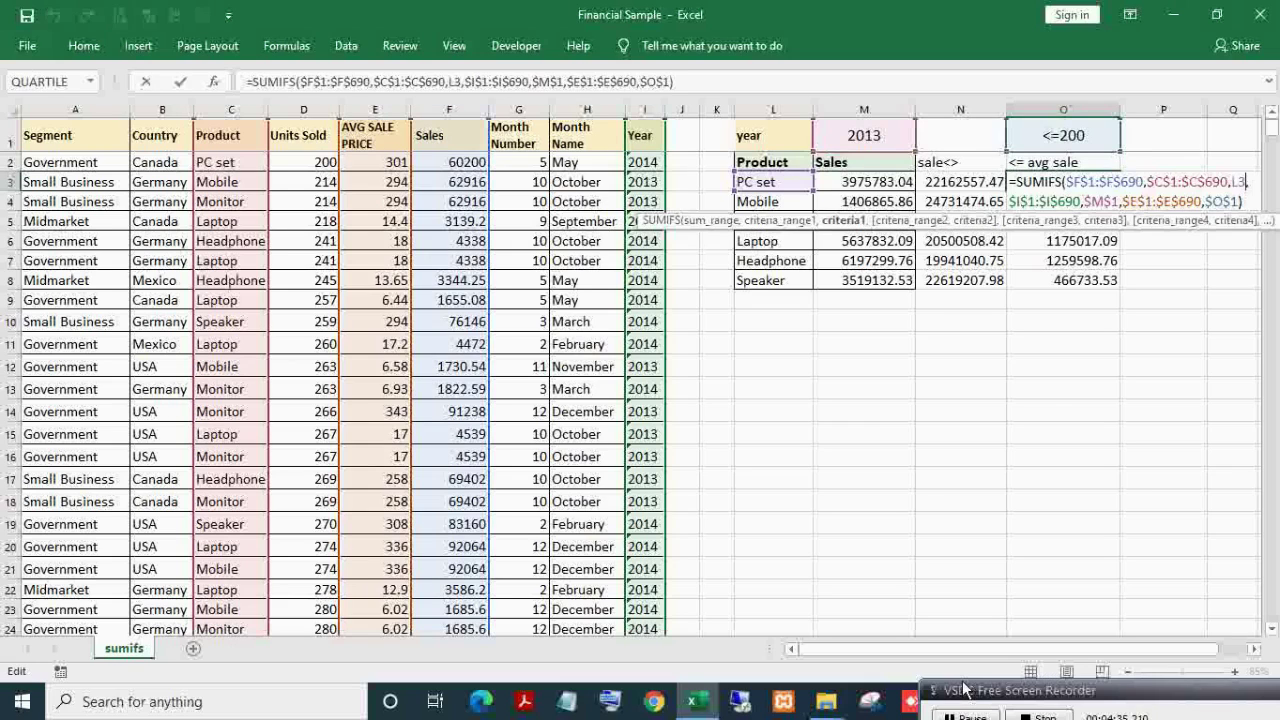
key("Escape")
key("ctrl+shift+Down")
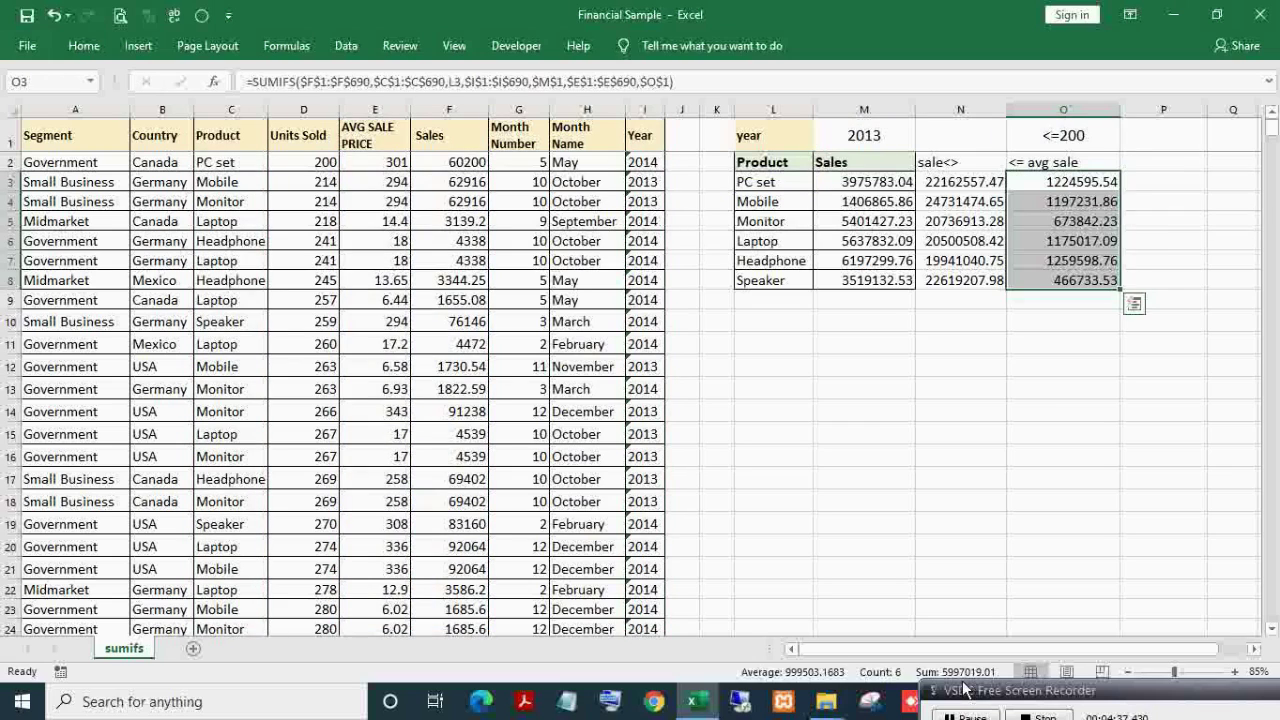
key("Down")
key("F2")
key("Escape")
key("F2")
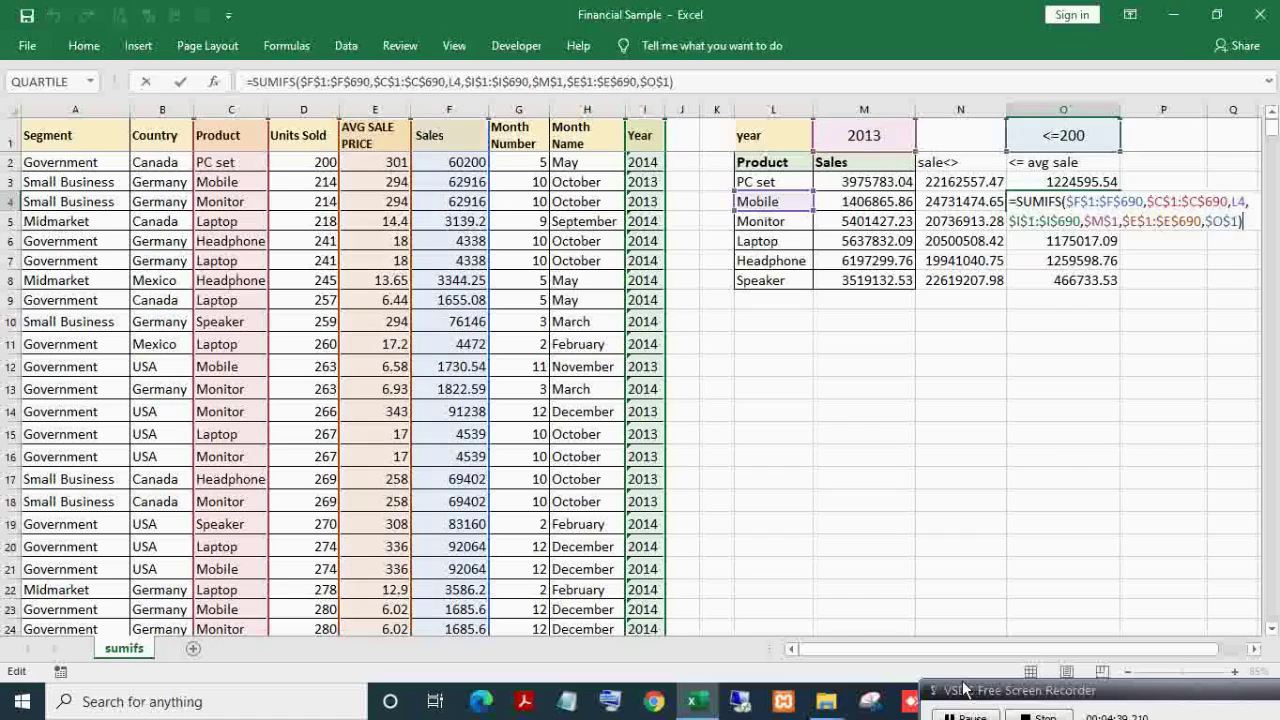
key("Escape")
key("Down")
key("Down")
key("Down")
key("F2")
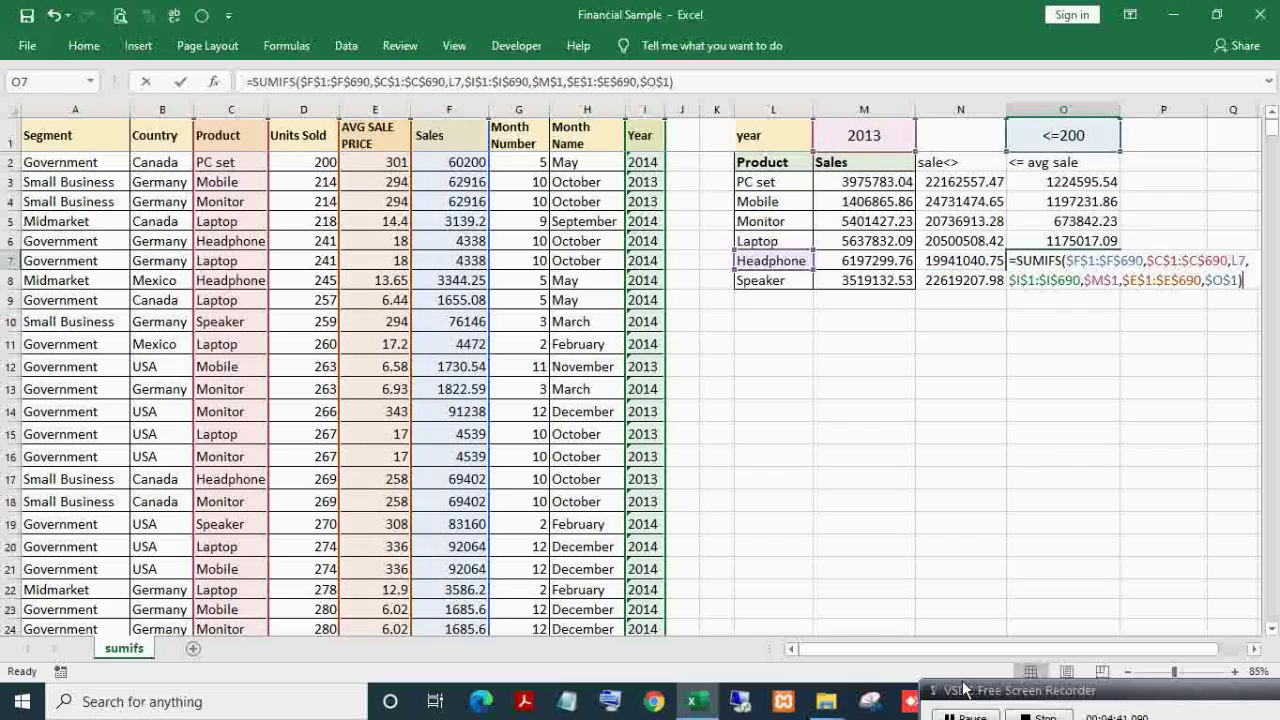
key("Escape")
Step: Add filters to the header row of the sales data table
key("Down")
key("Left")
key("Left")
key("Left")
key("Left")
key("Right")
key("ctrl+Up")
key("ctrl+Left")
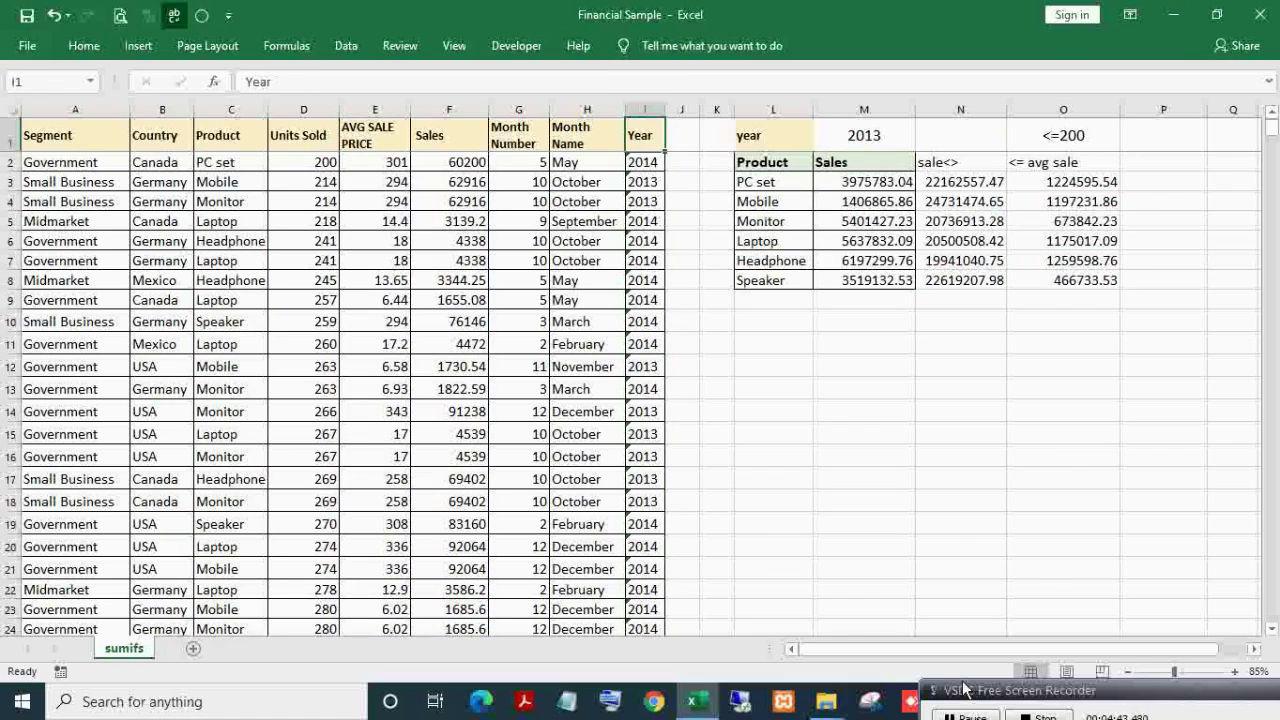
key("ctrl+Left")
left_click(963, 688)
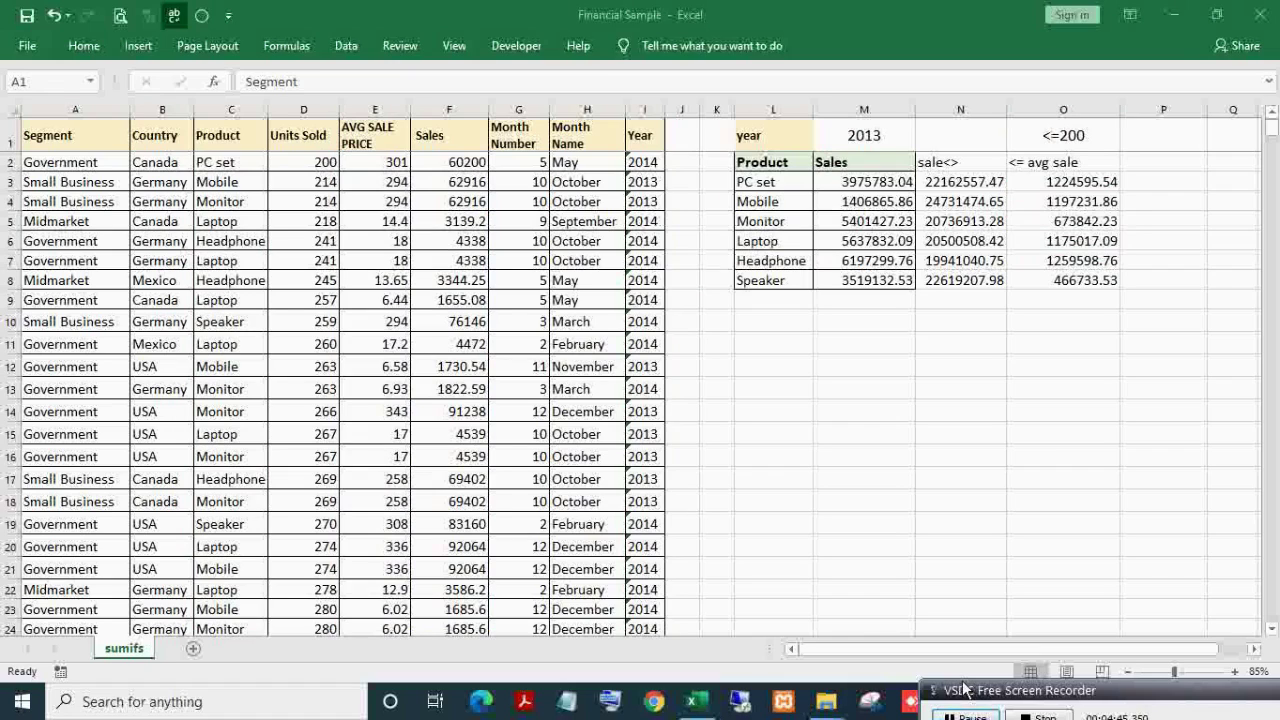
left_click(289, 136)
key("ctrl+shift+l")
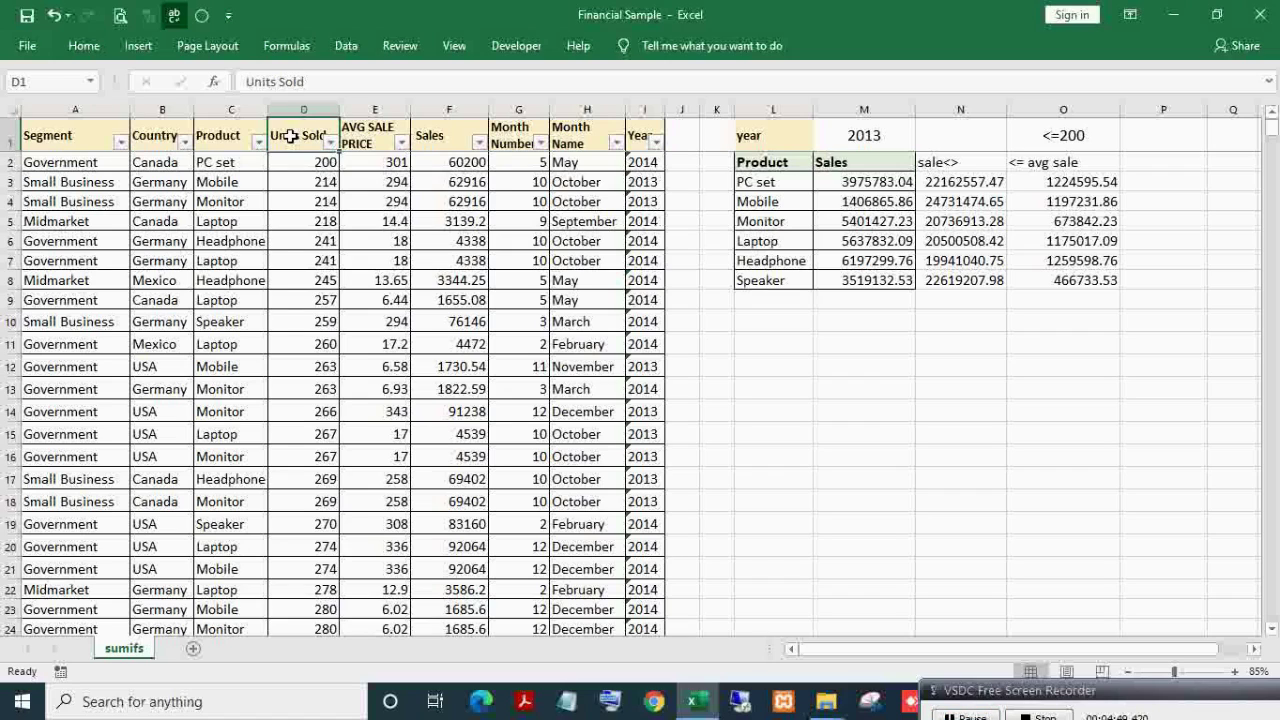
Step: Filter the Product column to show only Speaker
key("Left")
key("Left")
key("Right")
key("alt+Down")
key("Down")
key("Down")
key("Down")
key("Down")
key("Down")
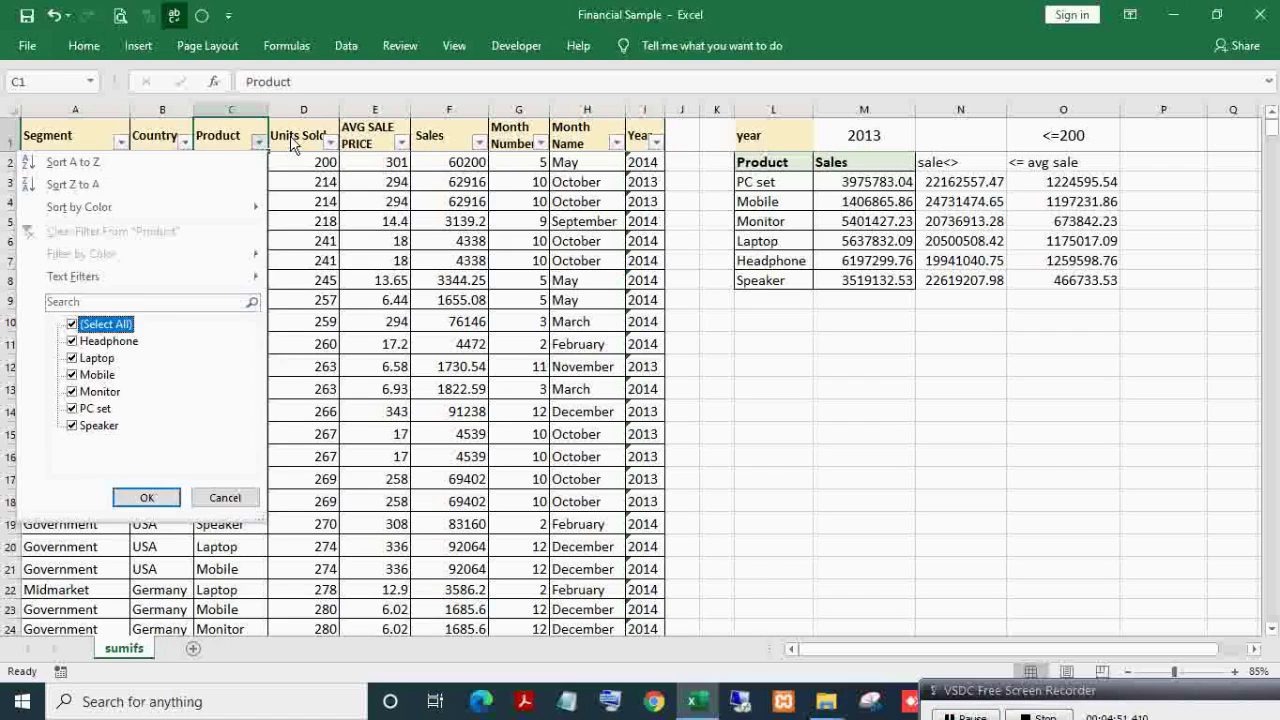
key("space")
key("Down")
key("Down")
key("Down")
key("Down")
key("Down")
key("Down")
key("space")
key("Return")
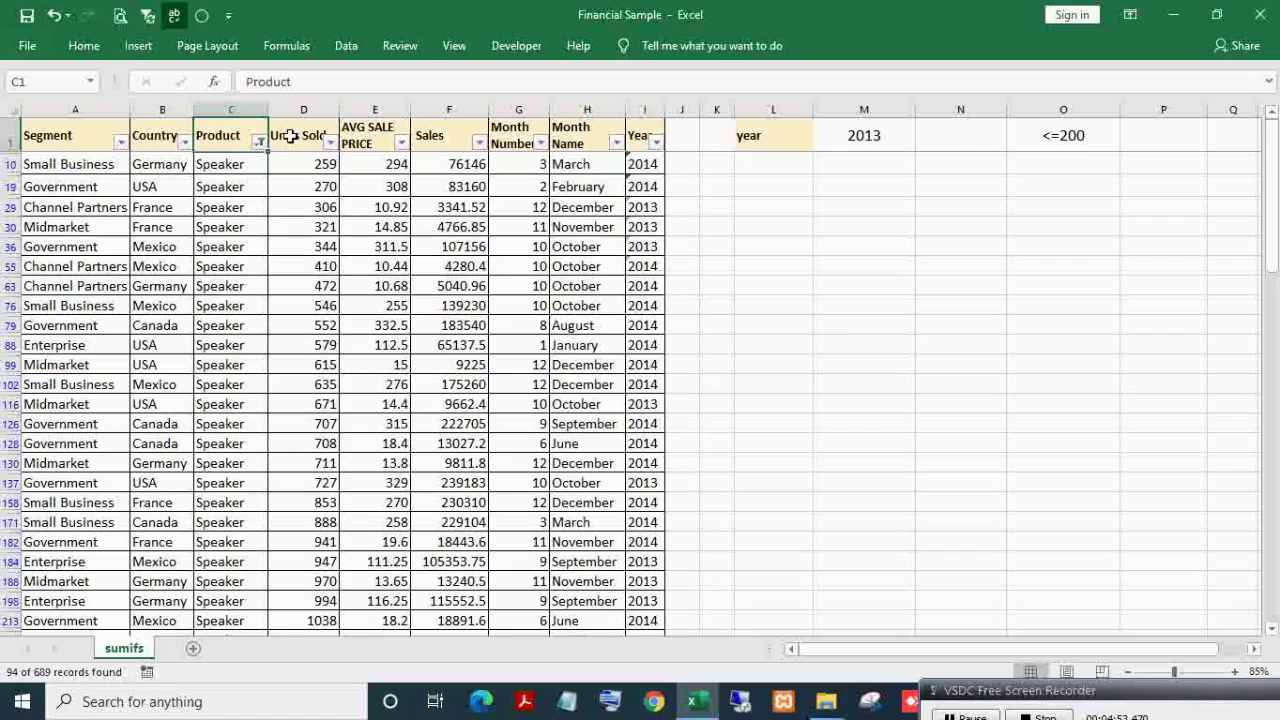
Step: Filter the Year column to show only 2013
left_click(289, 136)
key("Right")
key("Right")
key("Right")
key("Right")
key("Right")
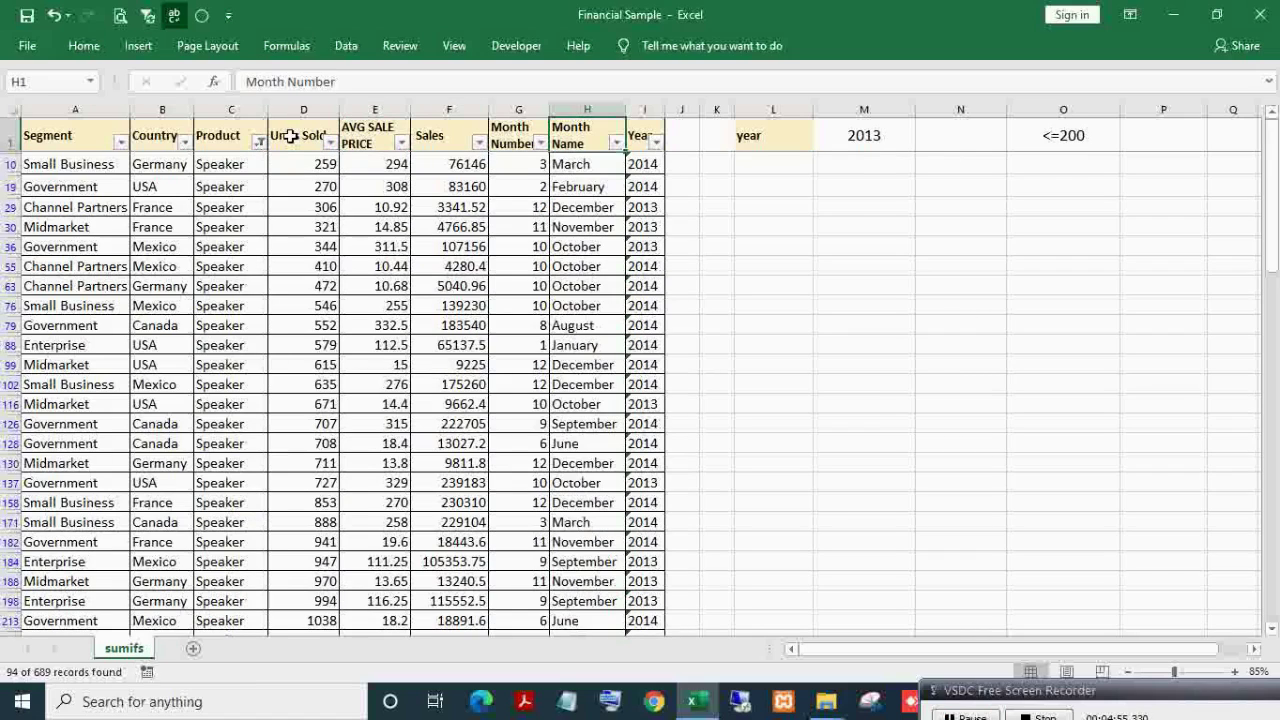
key("alt+Down")
key("Down")
key("Down")
key("Down")
key("Down")
key("Down")
key("Down")
key("Down")
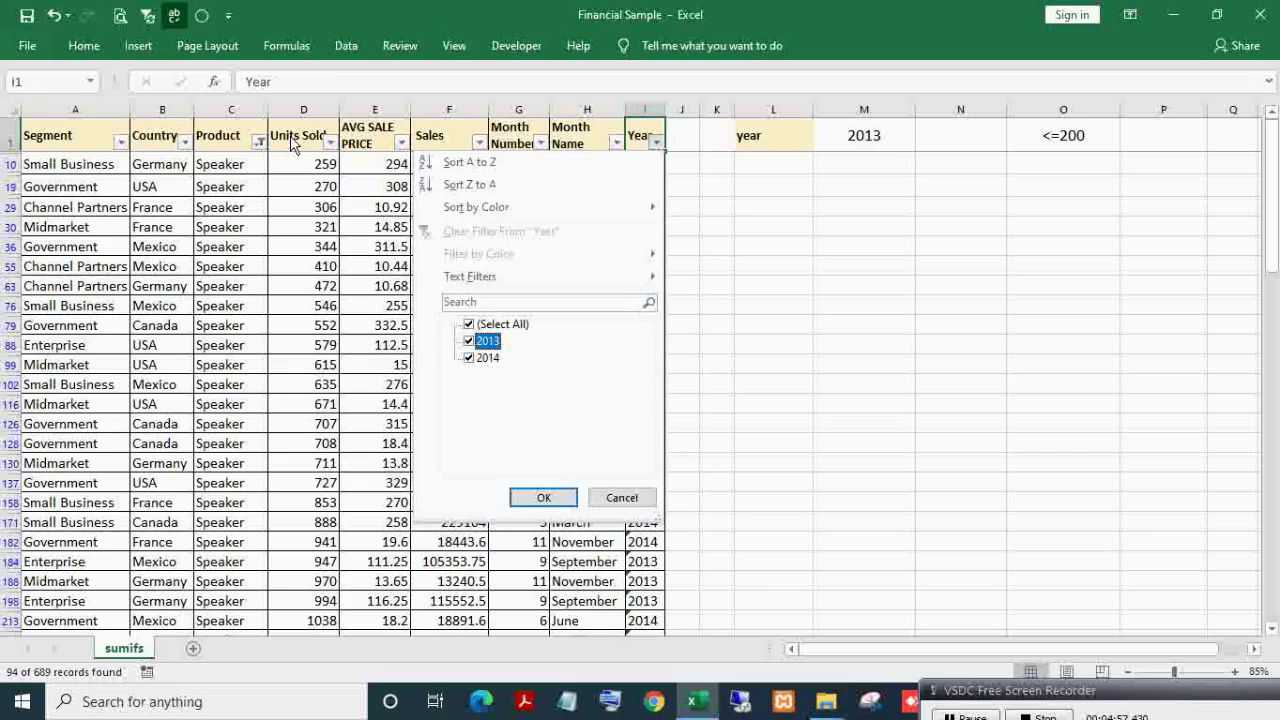
key("space")
key("Return")
Step: Filter the AVG SALE PRICE column to values less than or equal to 200
key("Left")
key("Left")
key("Left")
key("Left")
key("Left")
key("Right")
key("Left")
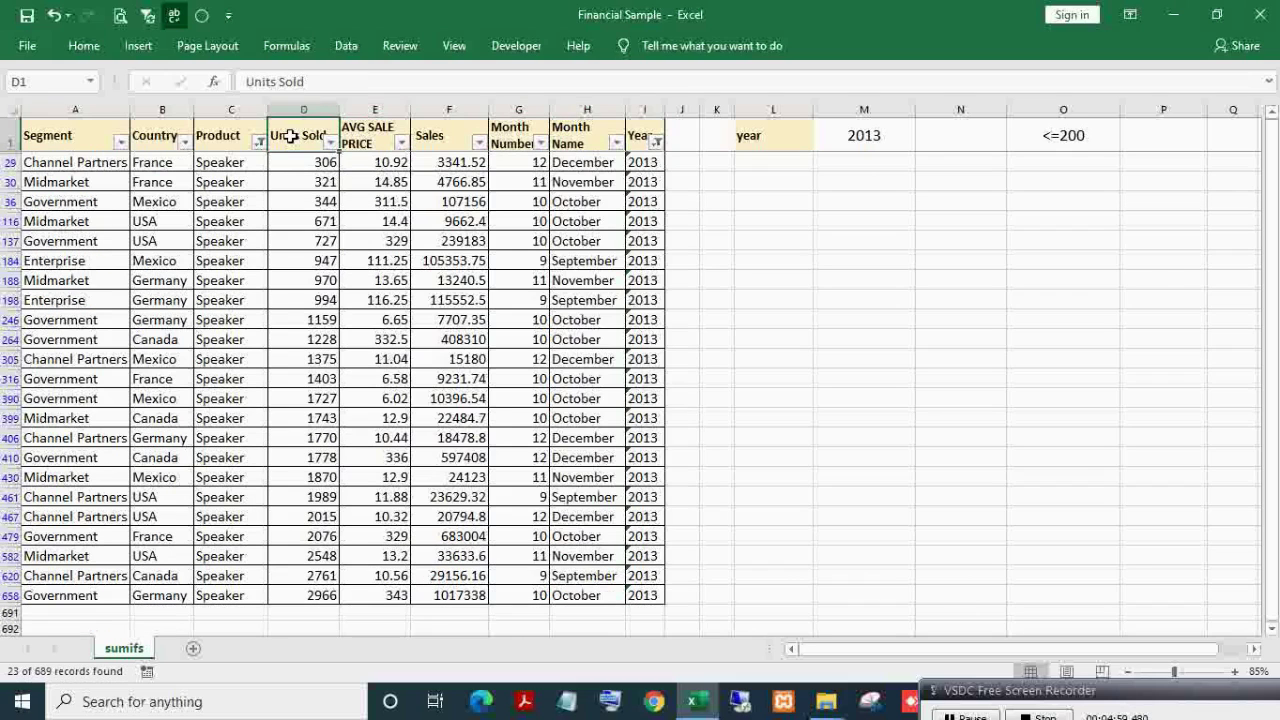
key("Right")
key("alt+Down")
key("Down")
key("Down")
key("Down")
key("Down")
key("Down")
key("Right")
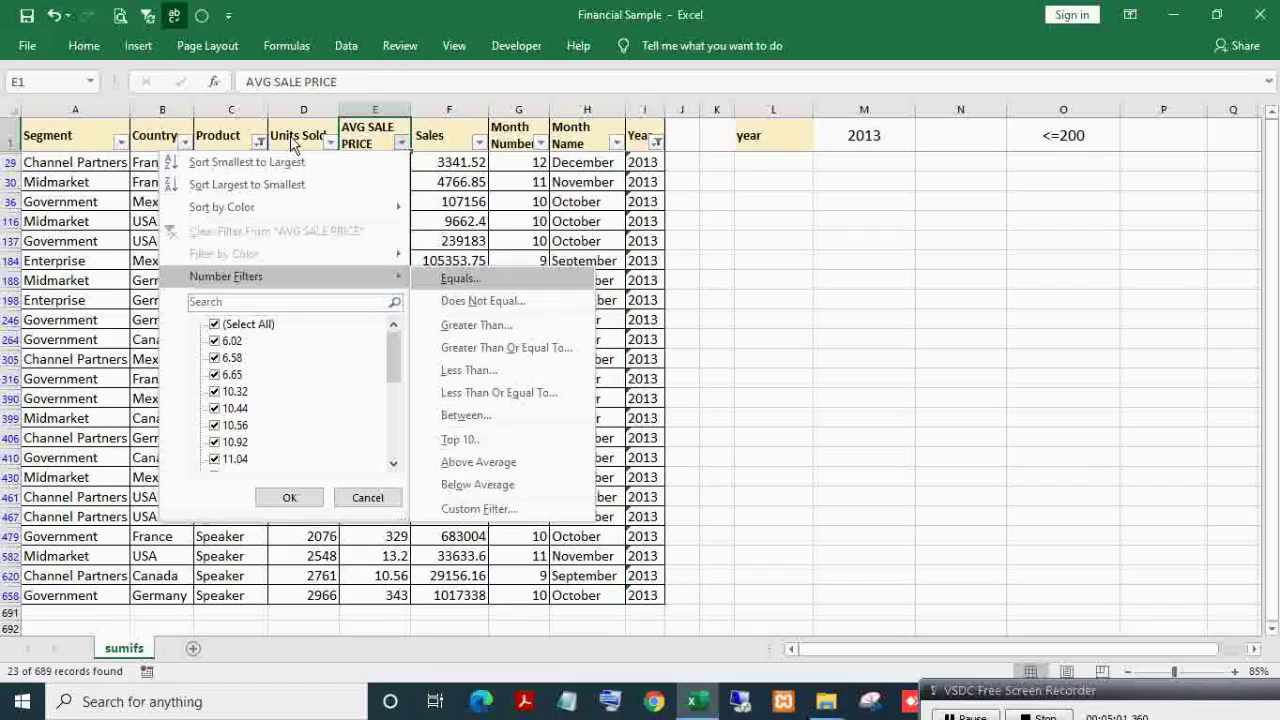
key("Down")
key("Down")
key("Down")
key("Down")
key("Down")
key("Return")
type("200")
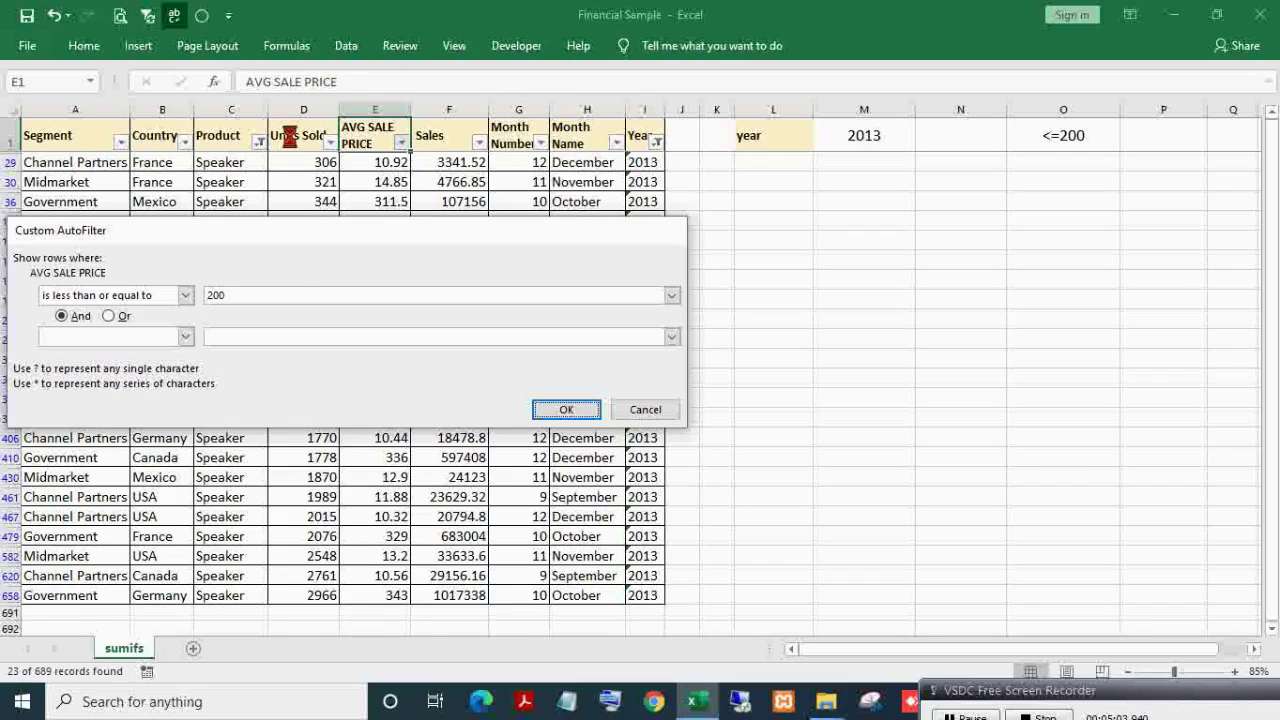
key("Return")
Step: Check the sum of the filtered Sales column, remove the filters, and compare it with the Speaker total in O8
key("Right")
key("ctrl+shift+Down")
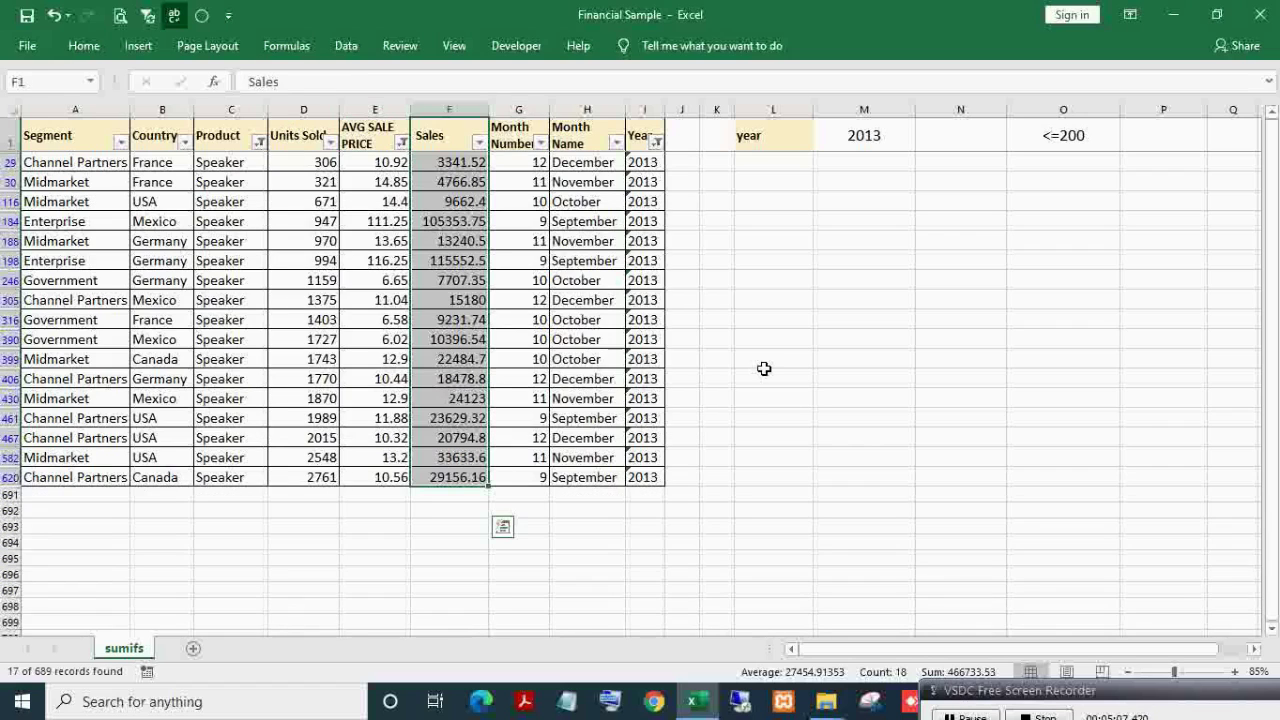
key("ctrl+shift+Up")
key("ctrl+shift+l")
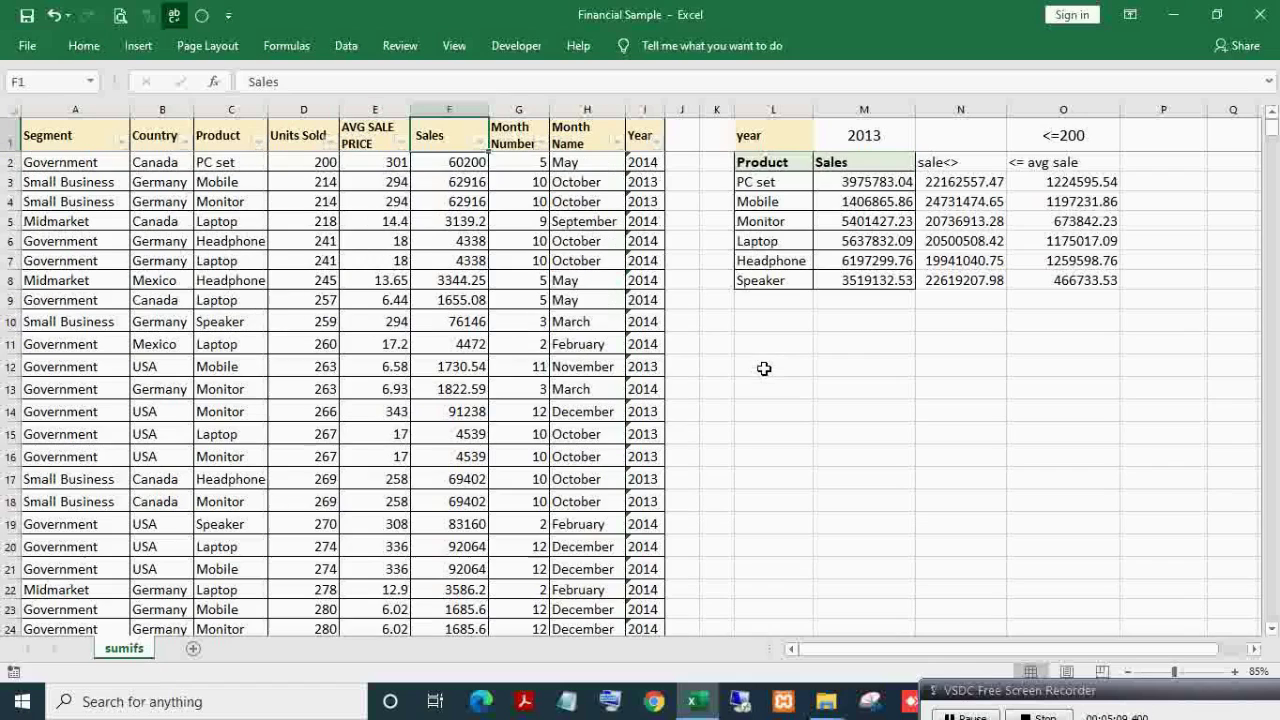
left_click(1075, 283)
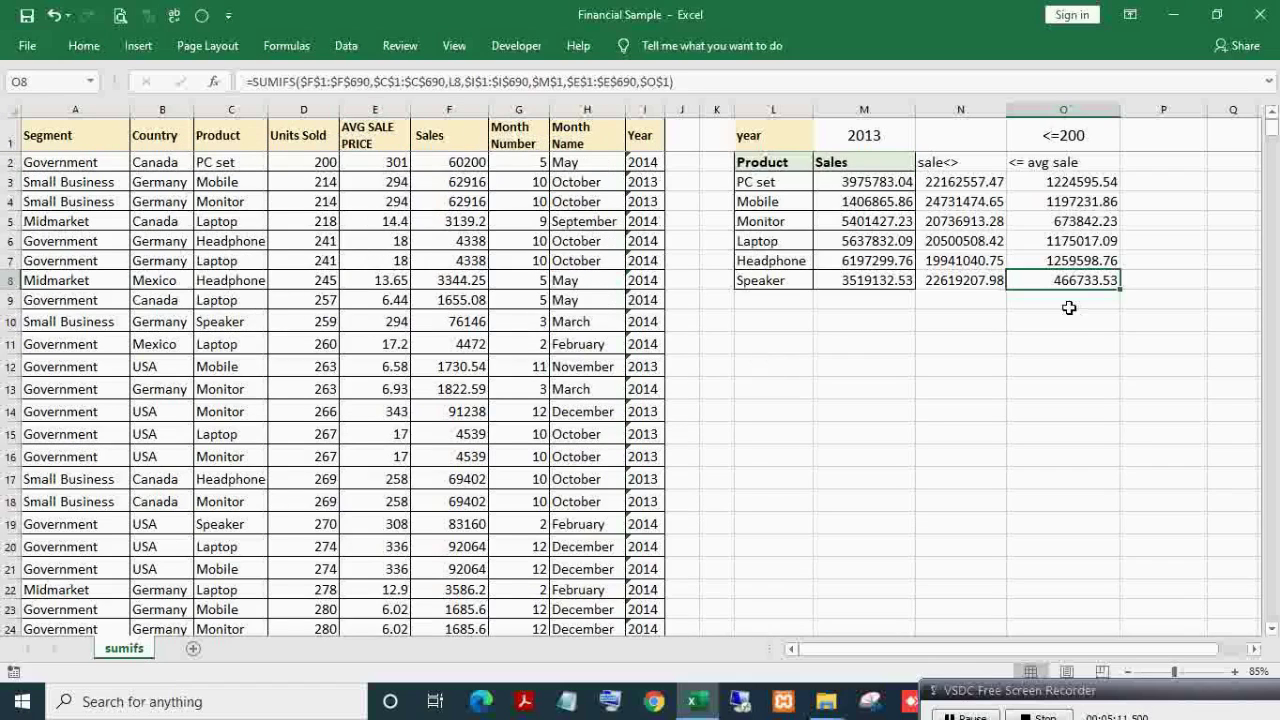
Step: Review the product totals in the <= avg sale column from Headphone up to PC set and back to Monitor
key("Up")
key("Up")
key("Up")
key("Up")
key("Up")
key("Up")
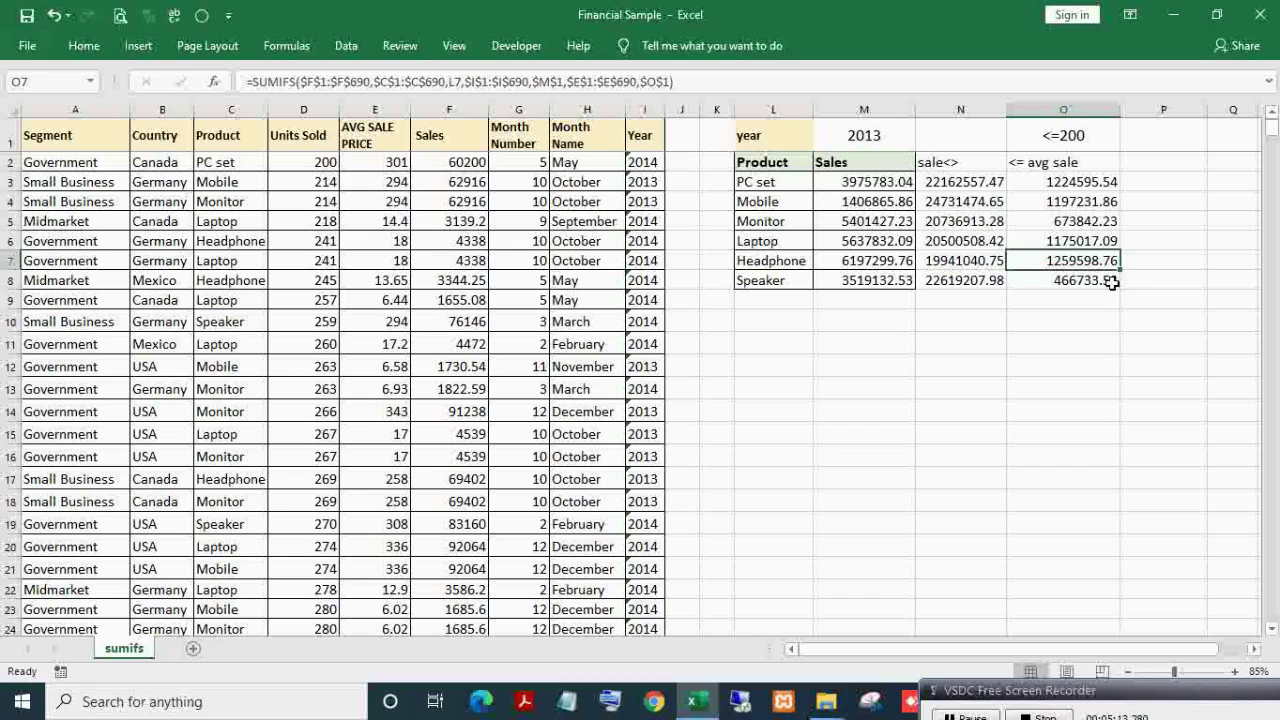
key("Down")
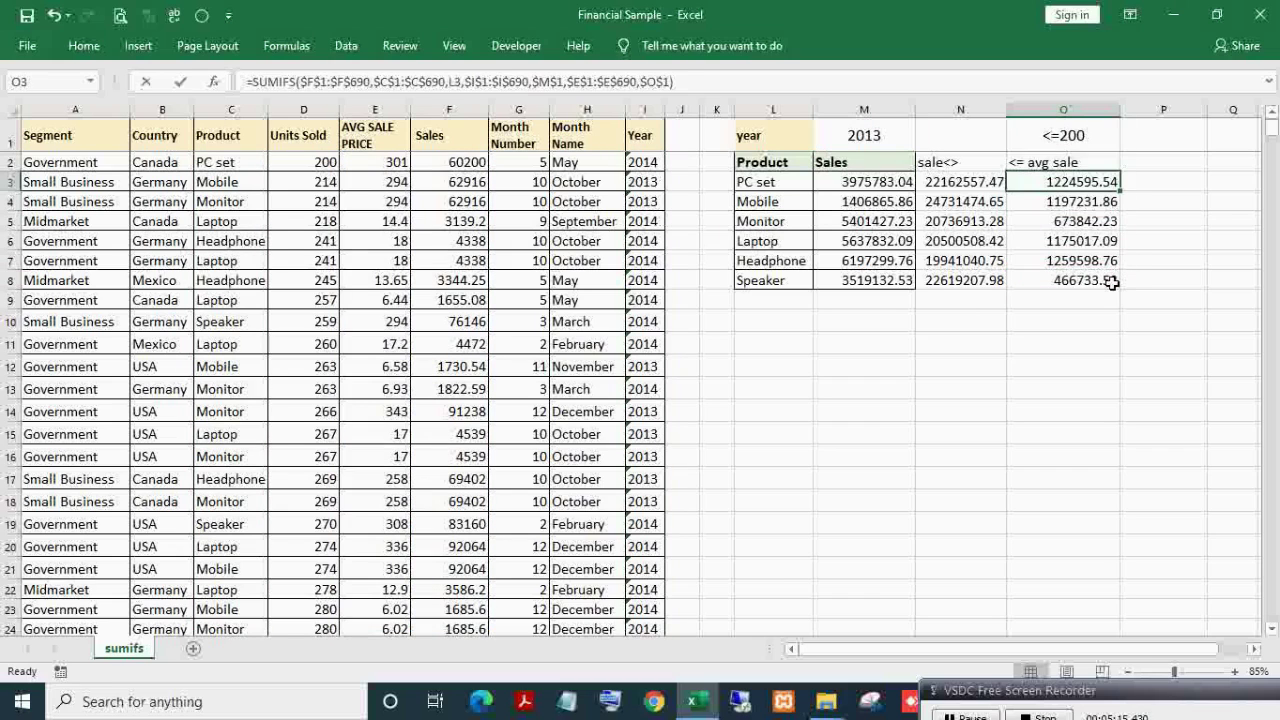
key("Down")
key("Down")
key("Up")
key("Up")
key("Down")
key("Down")
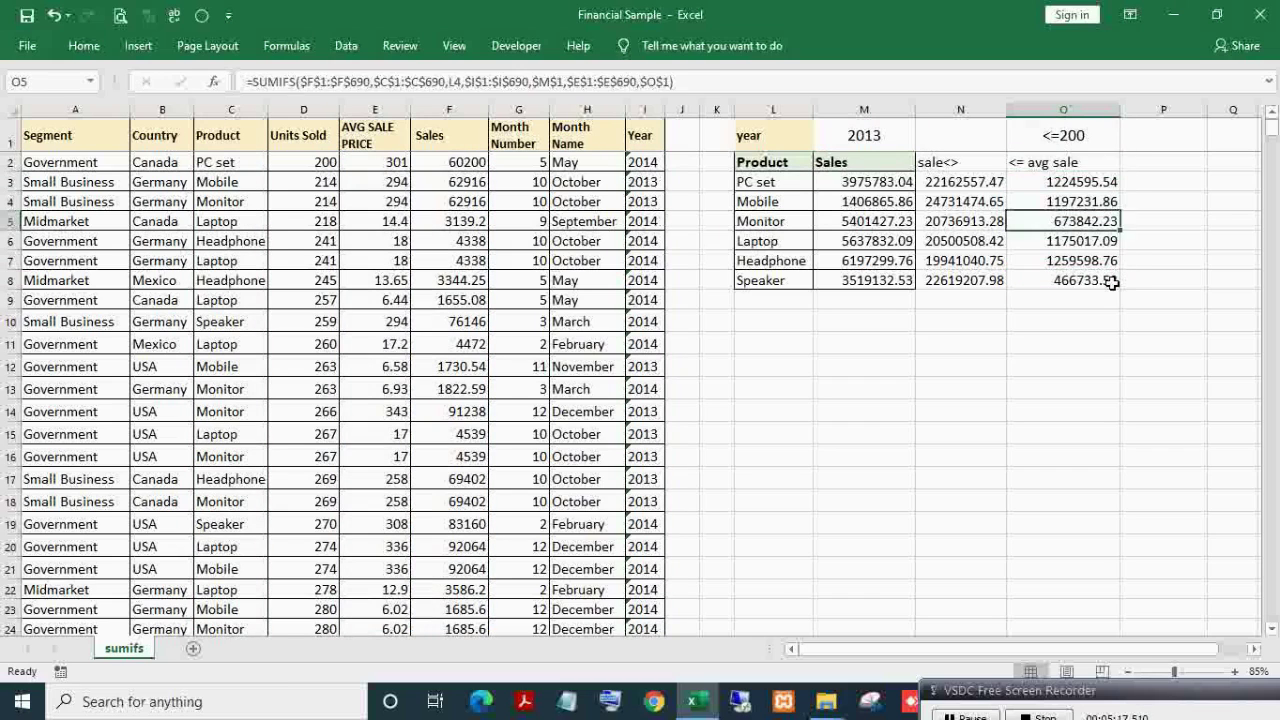
Step: Inspect the SUMIFS formula for the Laptop total in O6
key("Down")
key("F2")
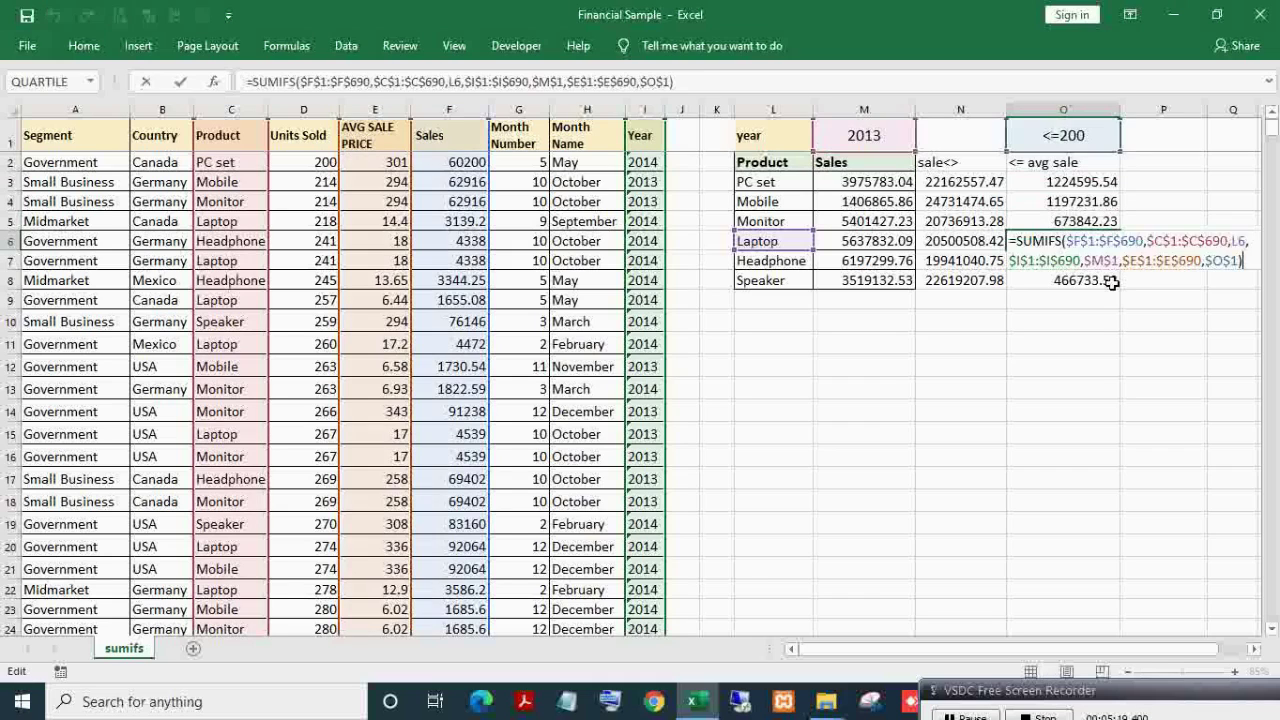
key("Escape")
Step: Set the average sale price criterion in O1 to <200
key("Up")
key("Up")
key("Up")
key("Up")
key("Up")
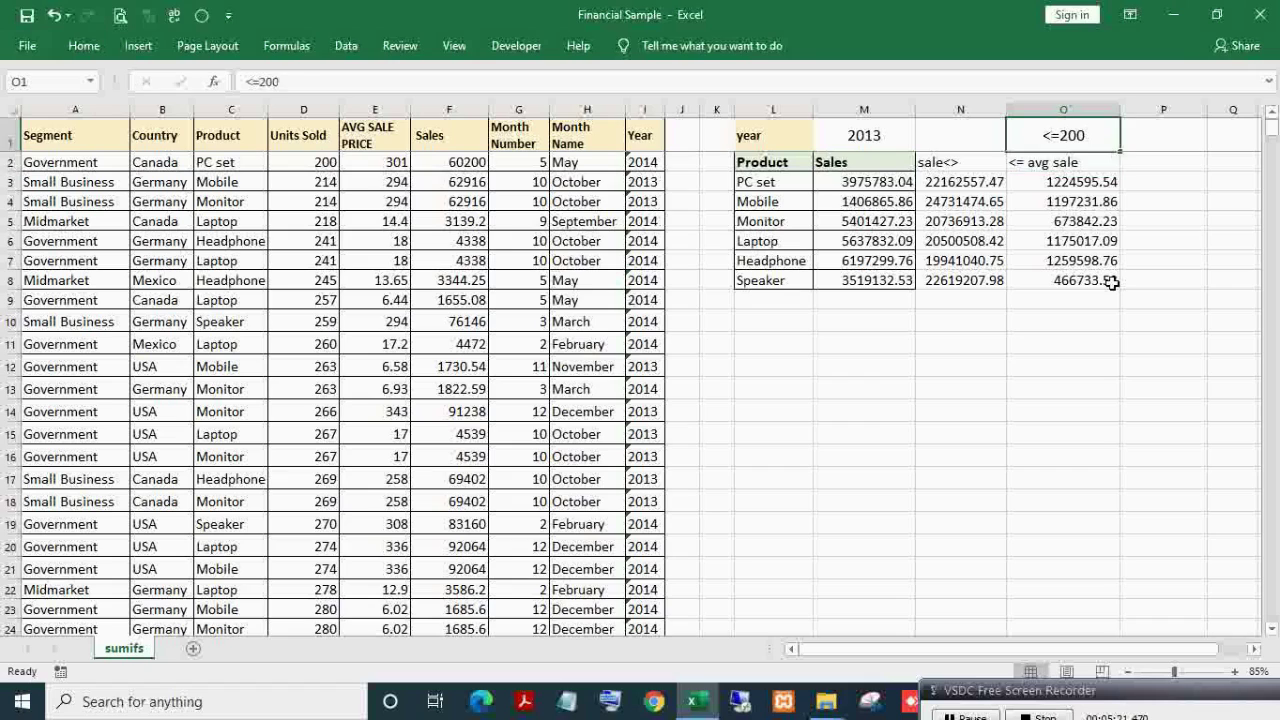
key("Down")
key("Up")
key("F2")
key("Left")
key("Left")
key("Left")
key("Left")
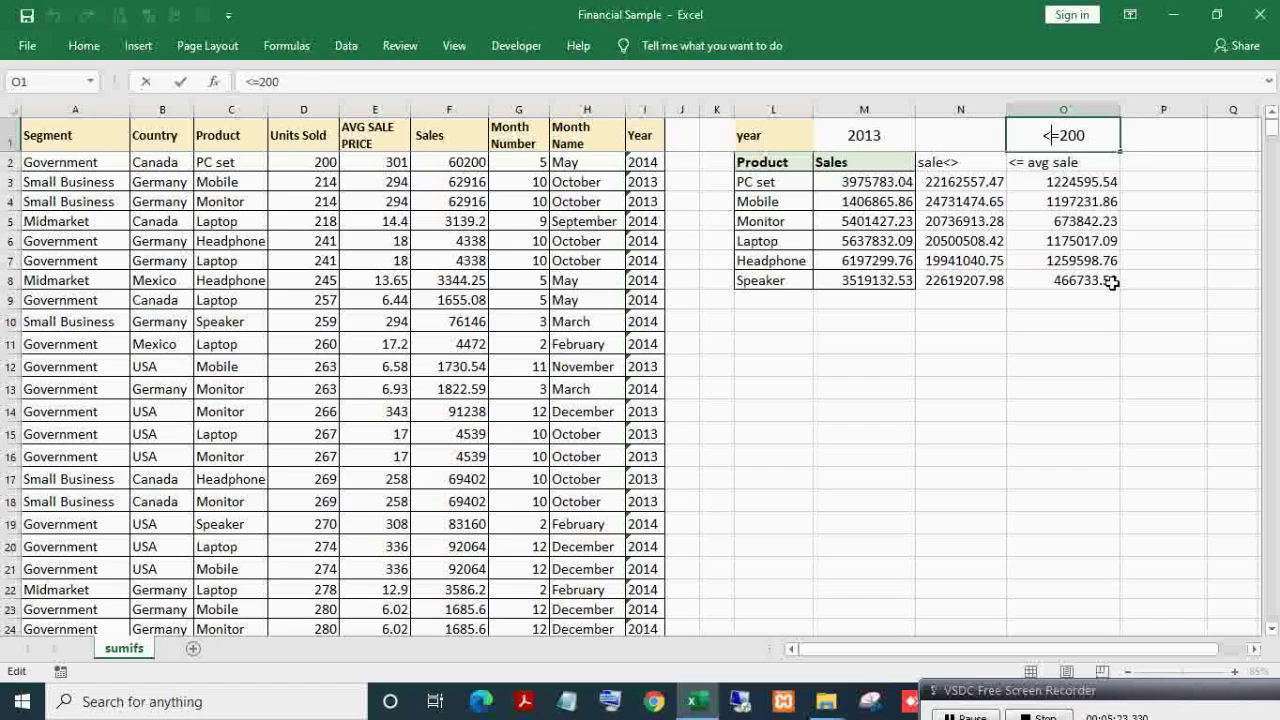
key("shift+Right")
key("Delete")
type("\\")
key("BackSpace")
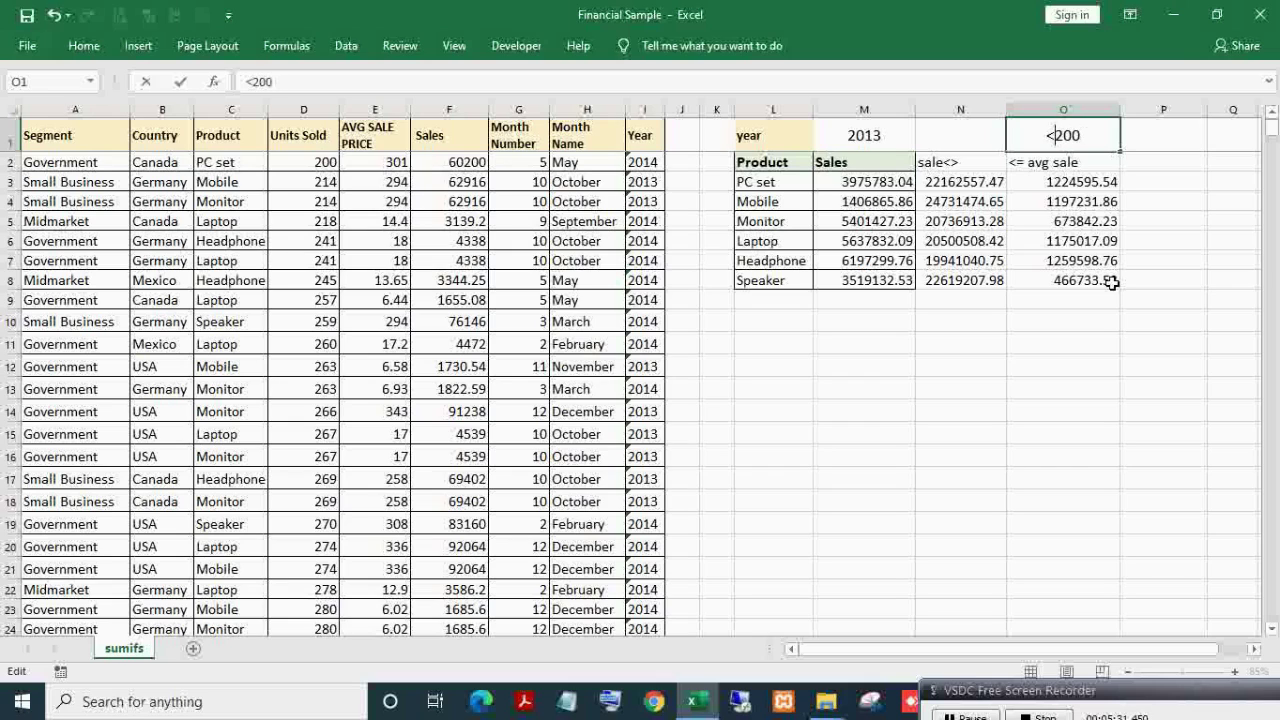
key("Return")
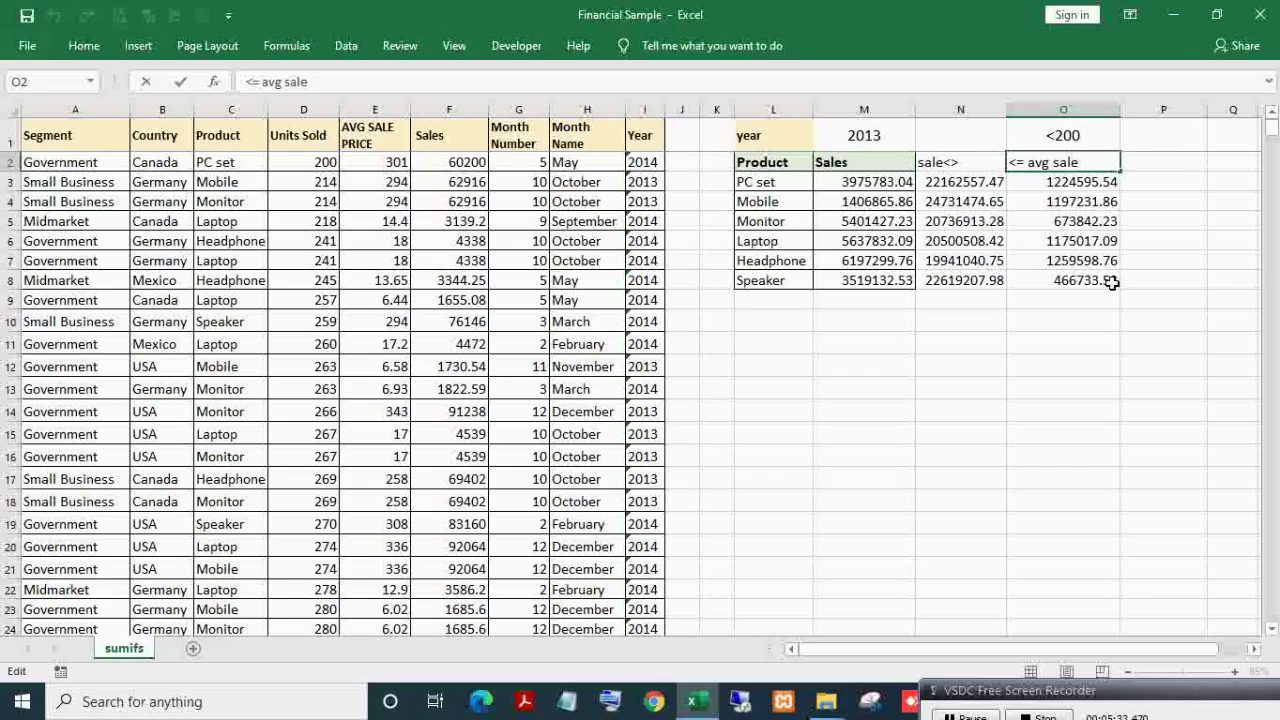
Step: Rename the heading in O2 to < avg sale
key("Left")
key("Left")
key("Left")
key("Left")
key("Left")
key("Left")
key("Left")
key("Left")
key("shift+Left")
key("BackSpace")
key("Return")
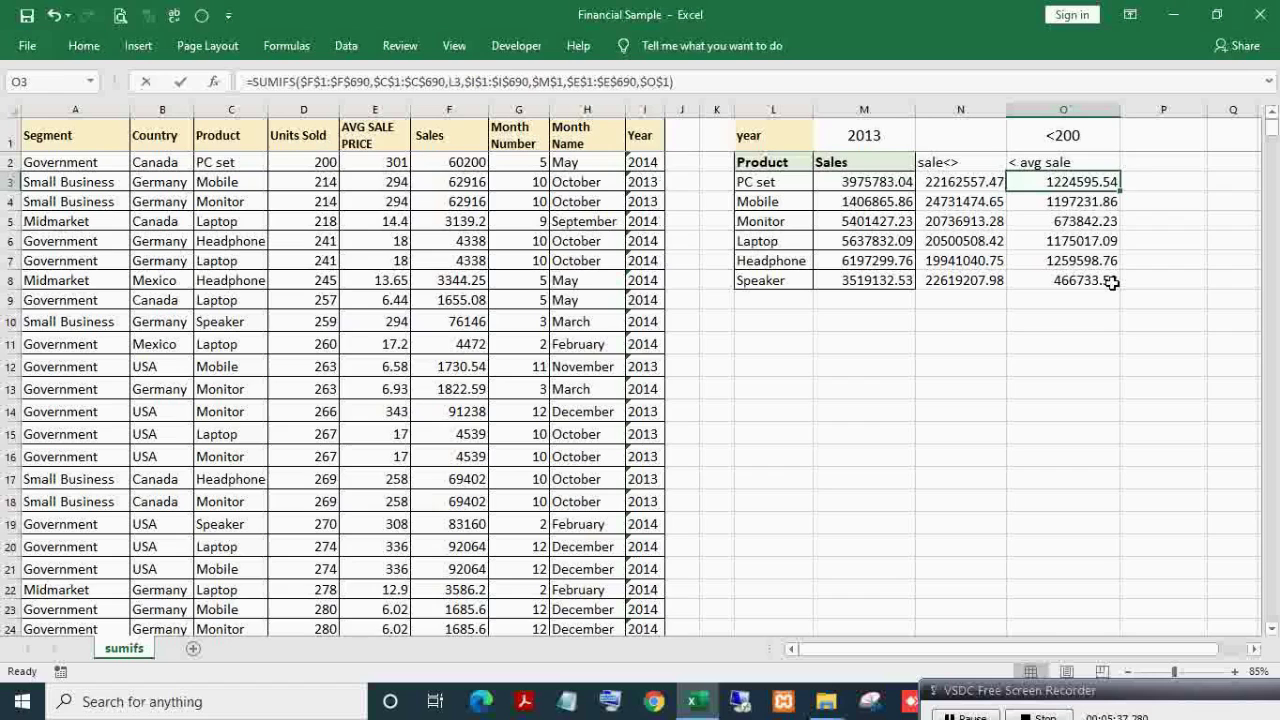
Step: Re-enter the SUMIFS formulas in O3:O8 to recalculate each product total with the criterion in O1
key("F2")
key("Return")
key("F2")
key("Return")
key("F2")
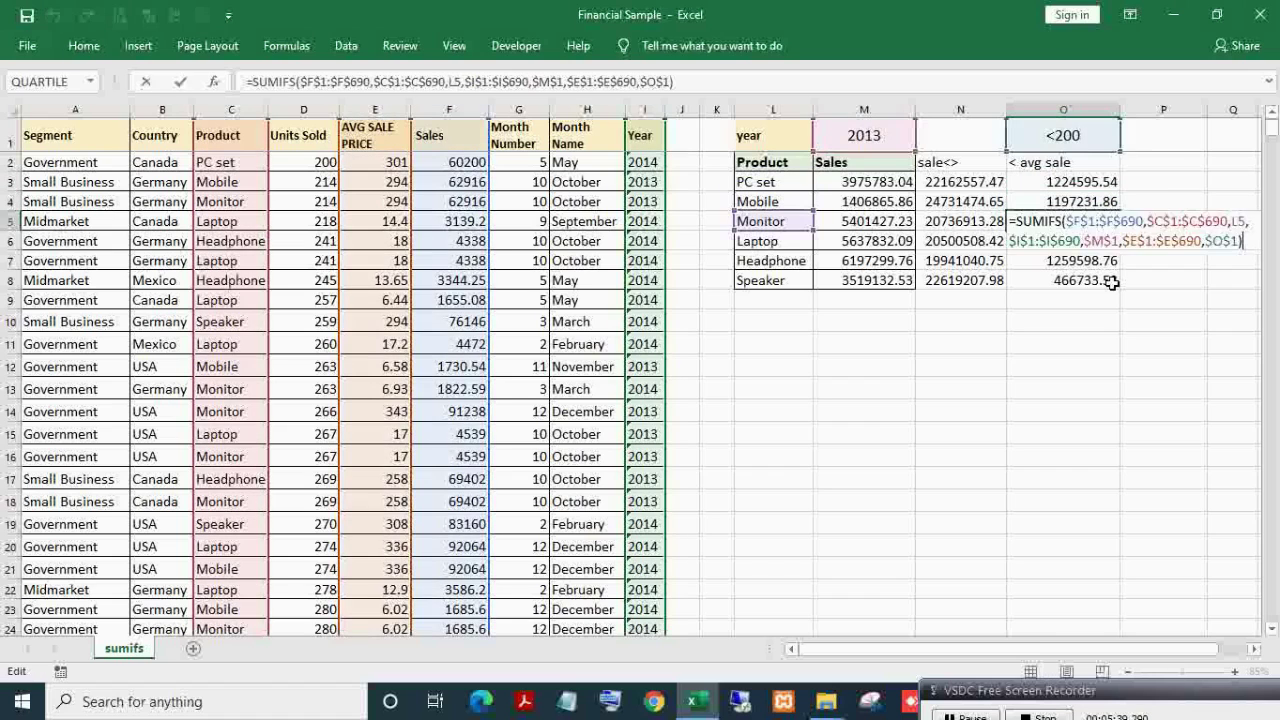
key("Return")
key("F2")
key("Return")
key("F2")
key("Return")
key("F2")
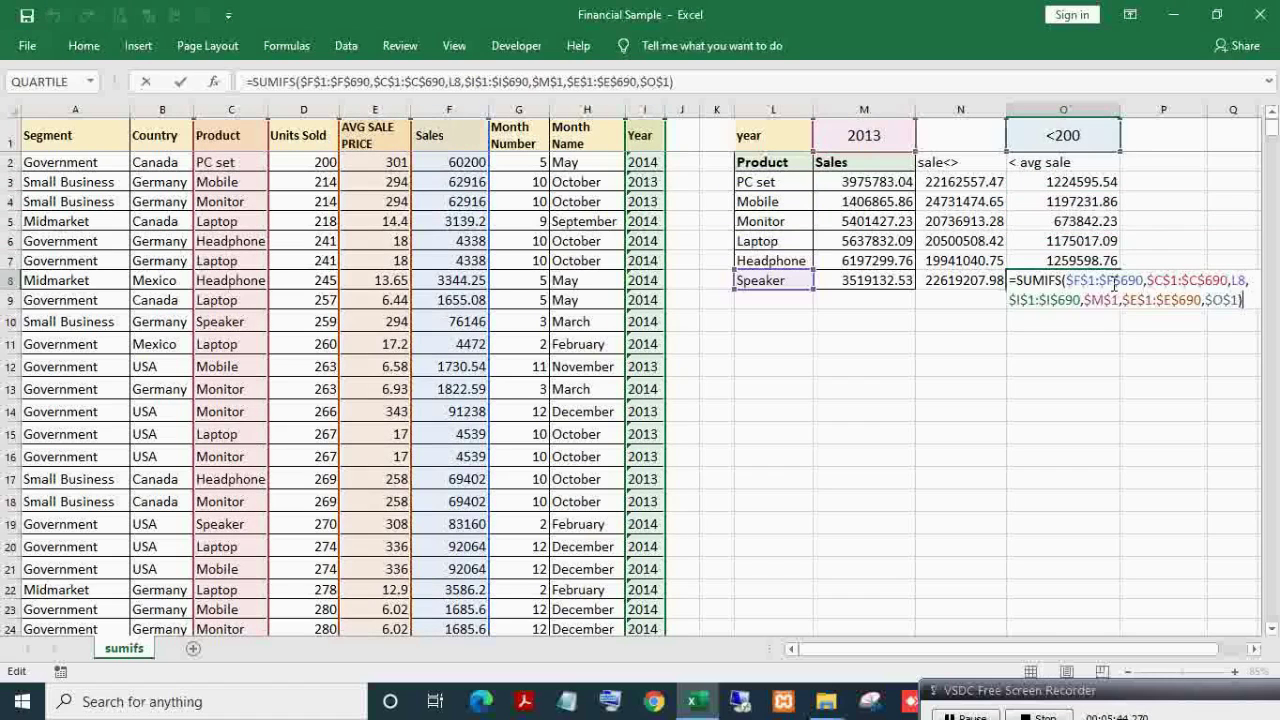
key("Return")
Step: Set the average sale price criterion in O1 to <100
key("Up")
key("Up")
key("Up")
key("Up")
key("Up")
key("Up")
key("Up")
key("Up")
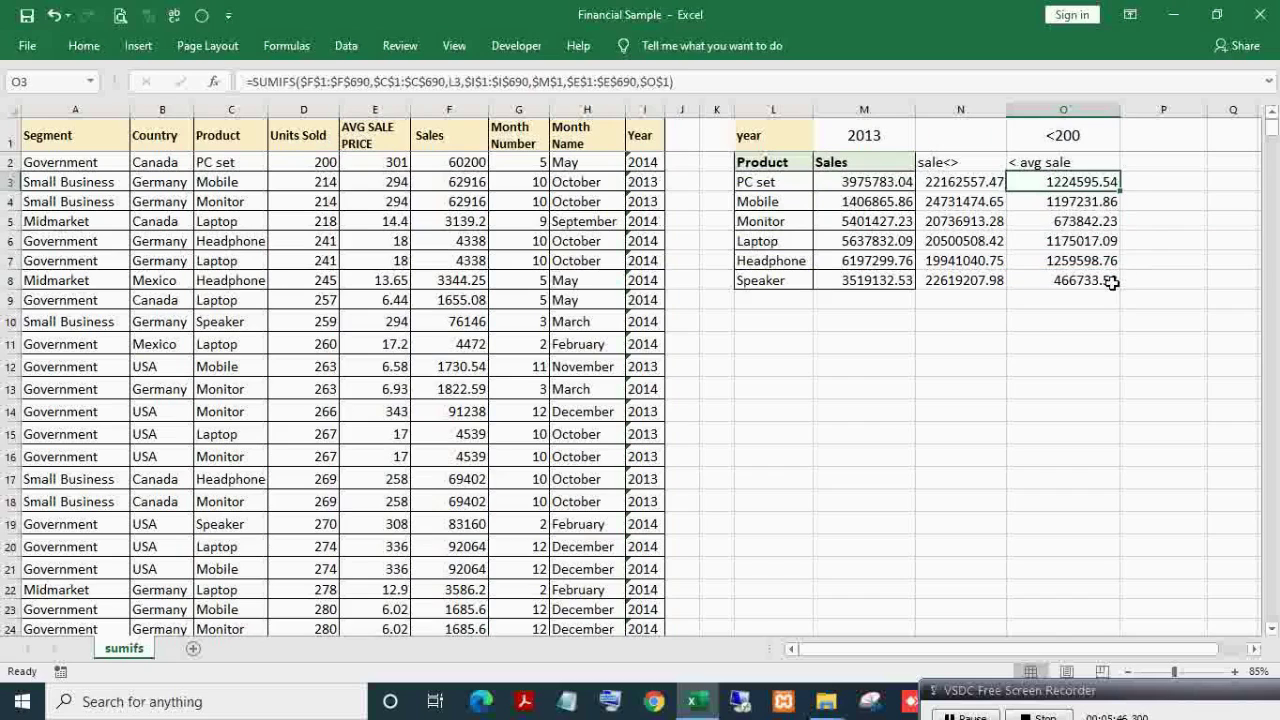
key("F2")
key("Left")
key("Left")
key("Left")
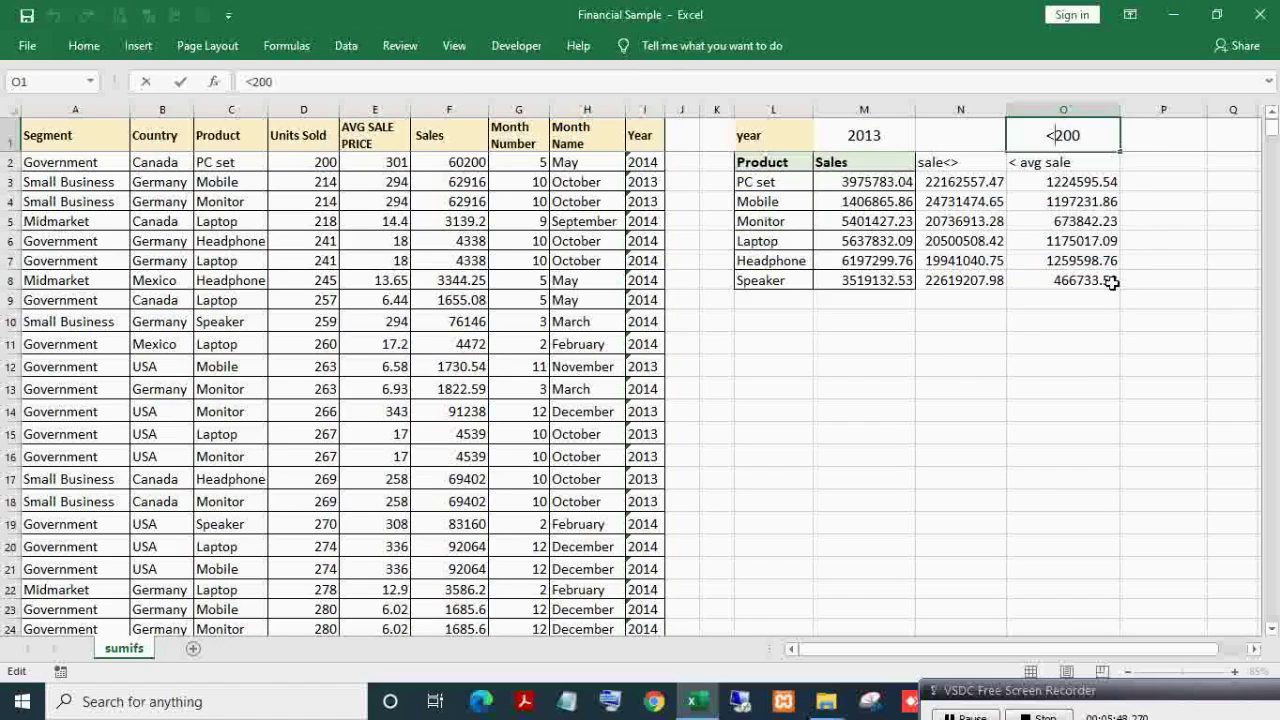
key("shift+Right")
type("1")
key("Return")
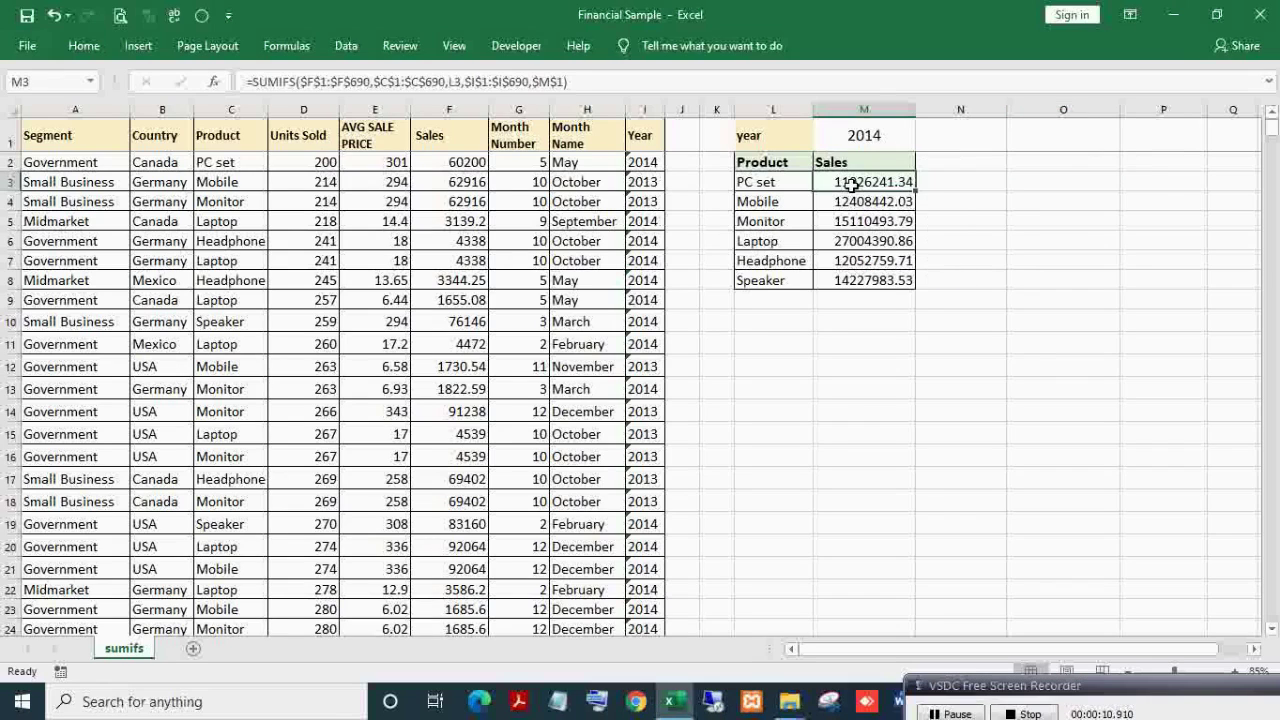
Step: Examine the SUMIFS formula for PC set in M3, reviewing its product and year criteria ranges
double_click(851, 185)
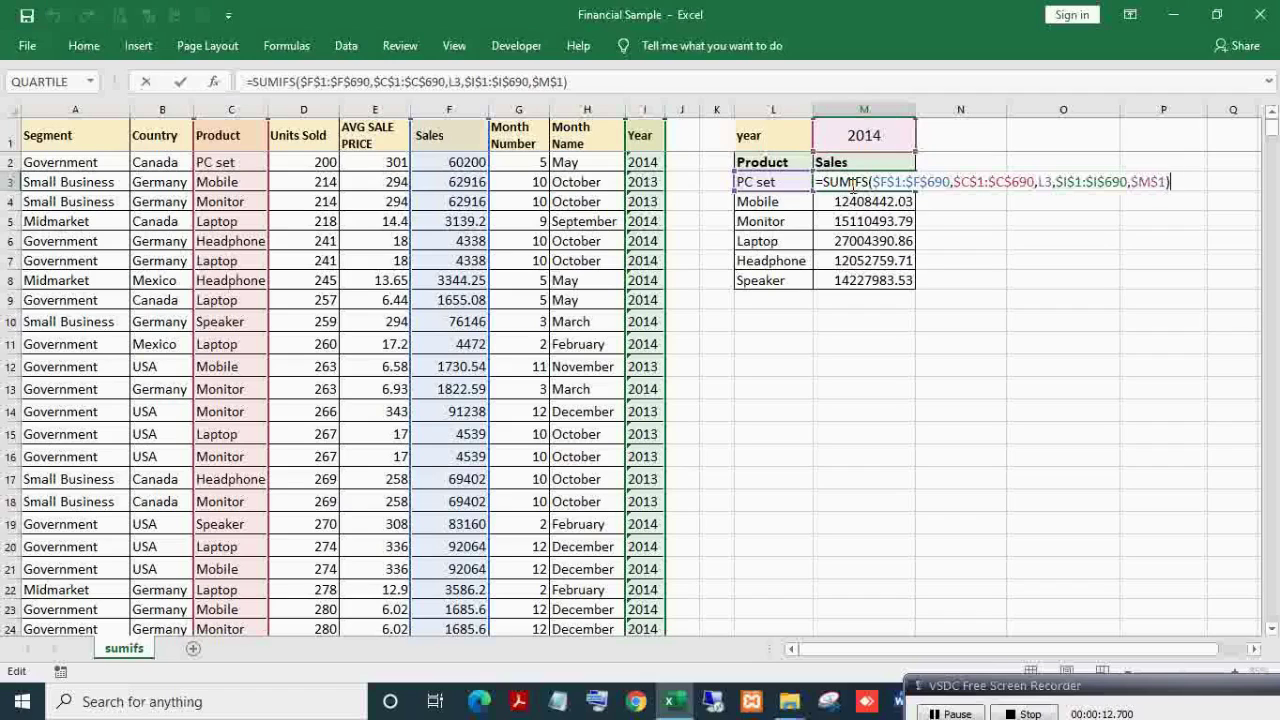
left_click_drag(955, 181, 1120, 182)
left_click(956, 182)
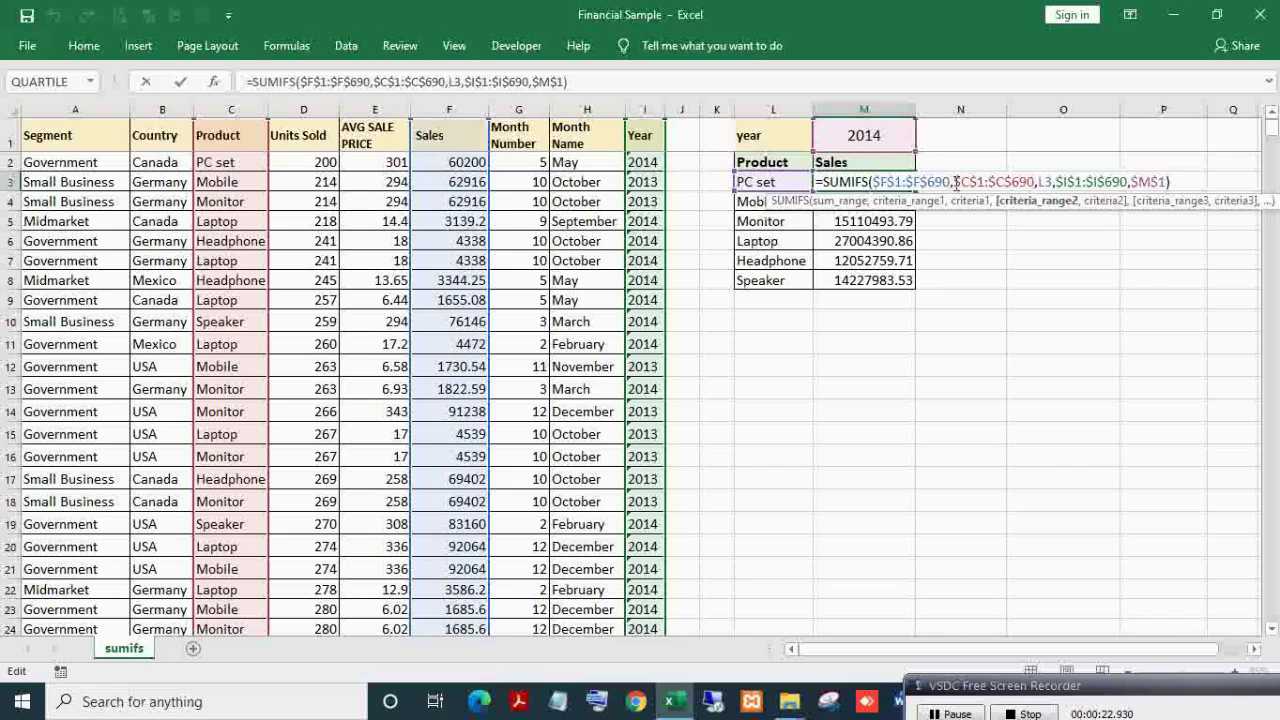
left_click_drag(956, 182, 1122, 182)
left_click(1038, 182)
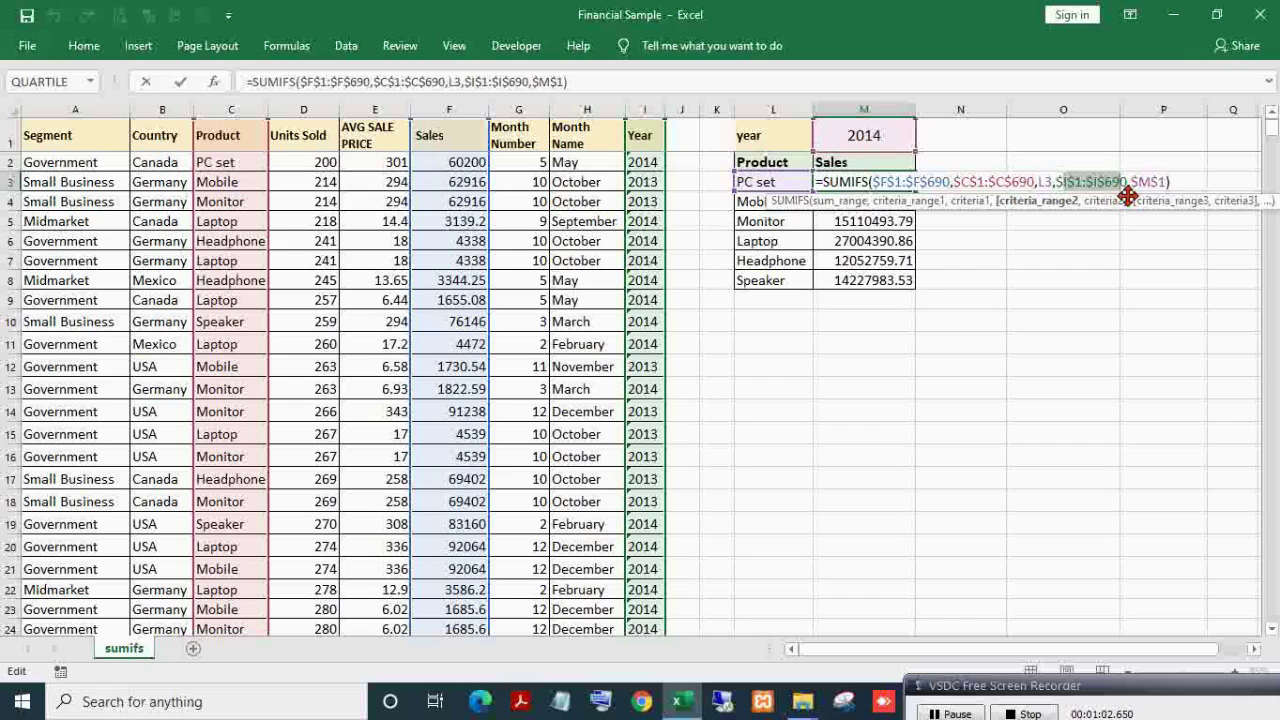
key("ctrl+Return")
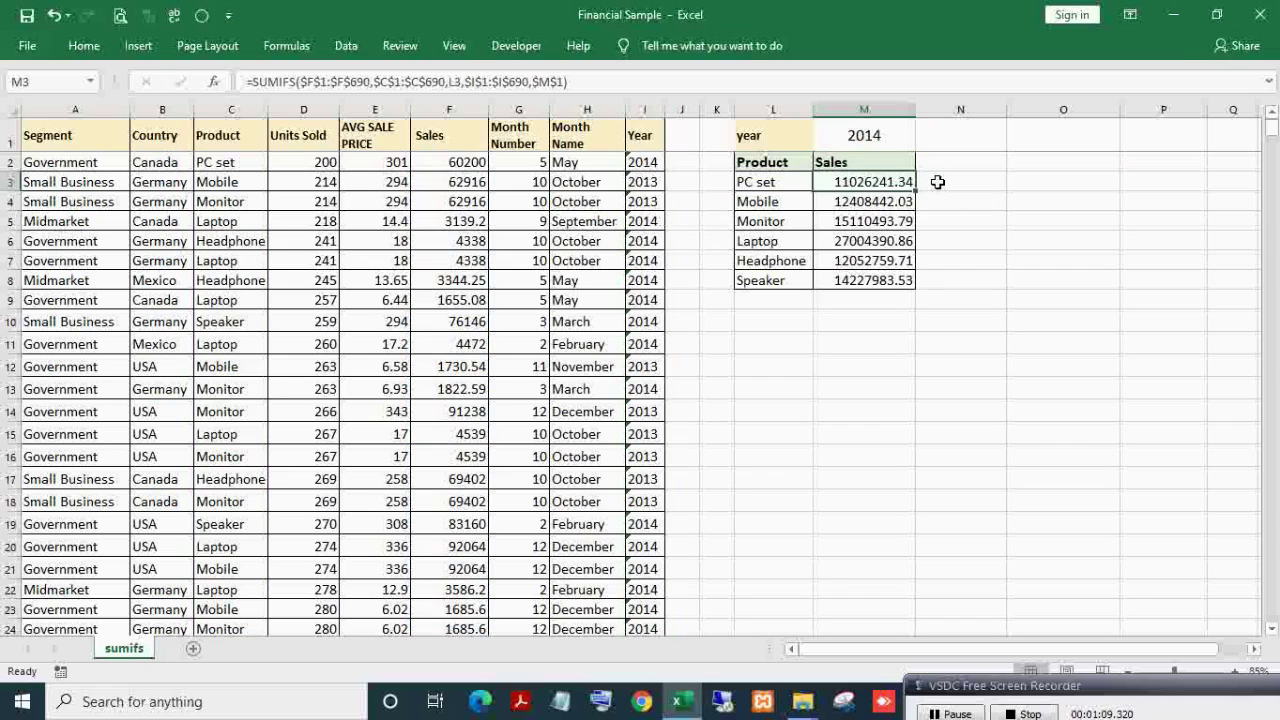
Step: Set the year criterion in M1 to 2013
left_click(884, 137)
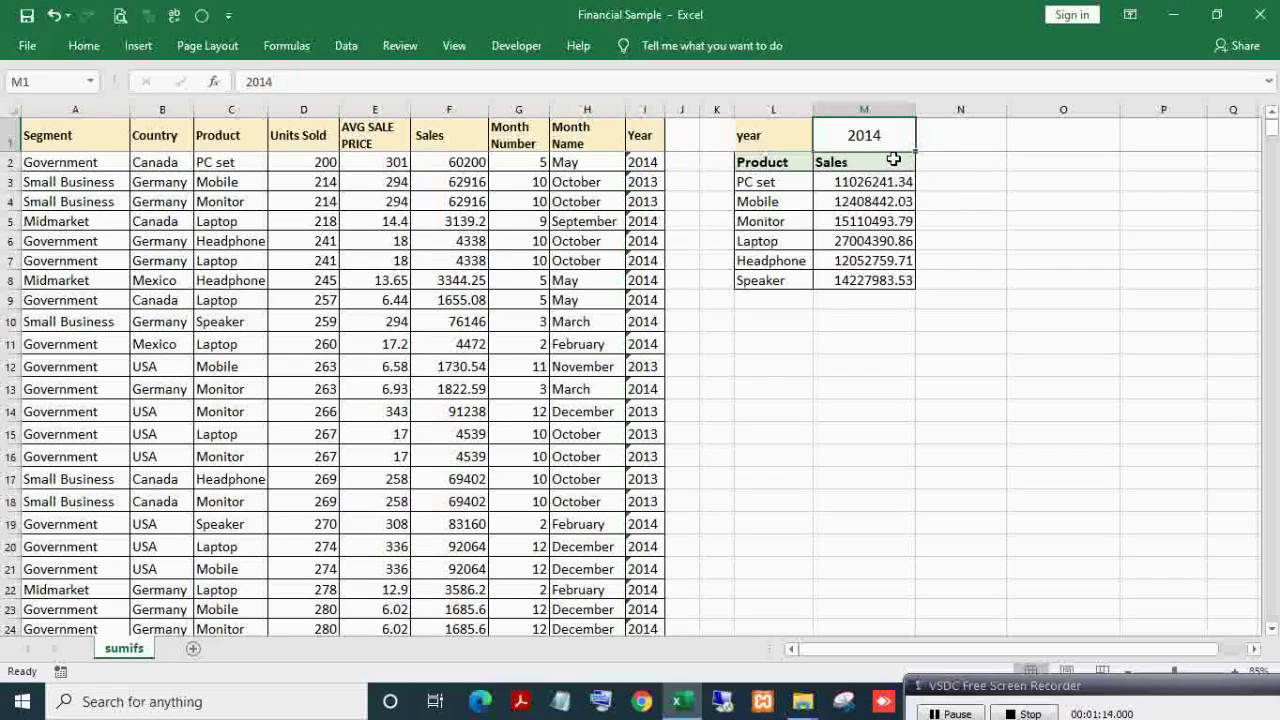
type("201")
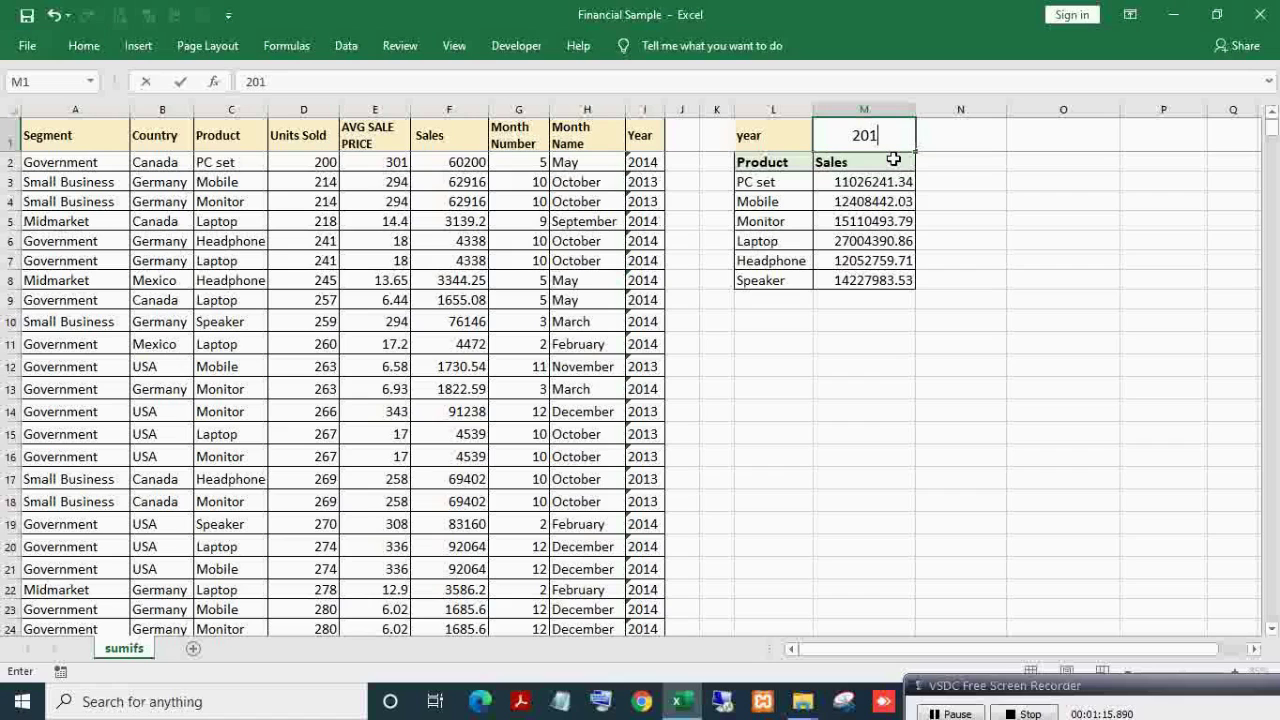
type("3")
key("Return")
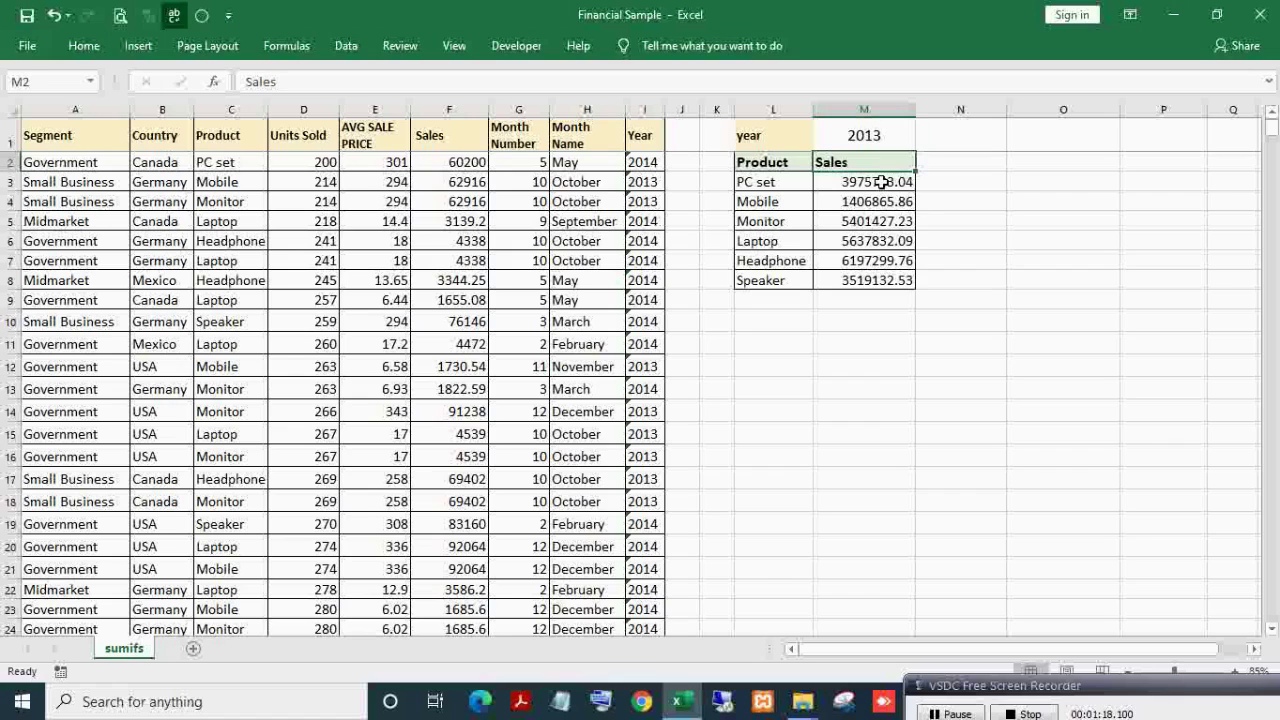
Step: Check the SUMIFS formulas in M3:M8 from PC set down to Speaker against the year in M1
double_click(867, 186)
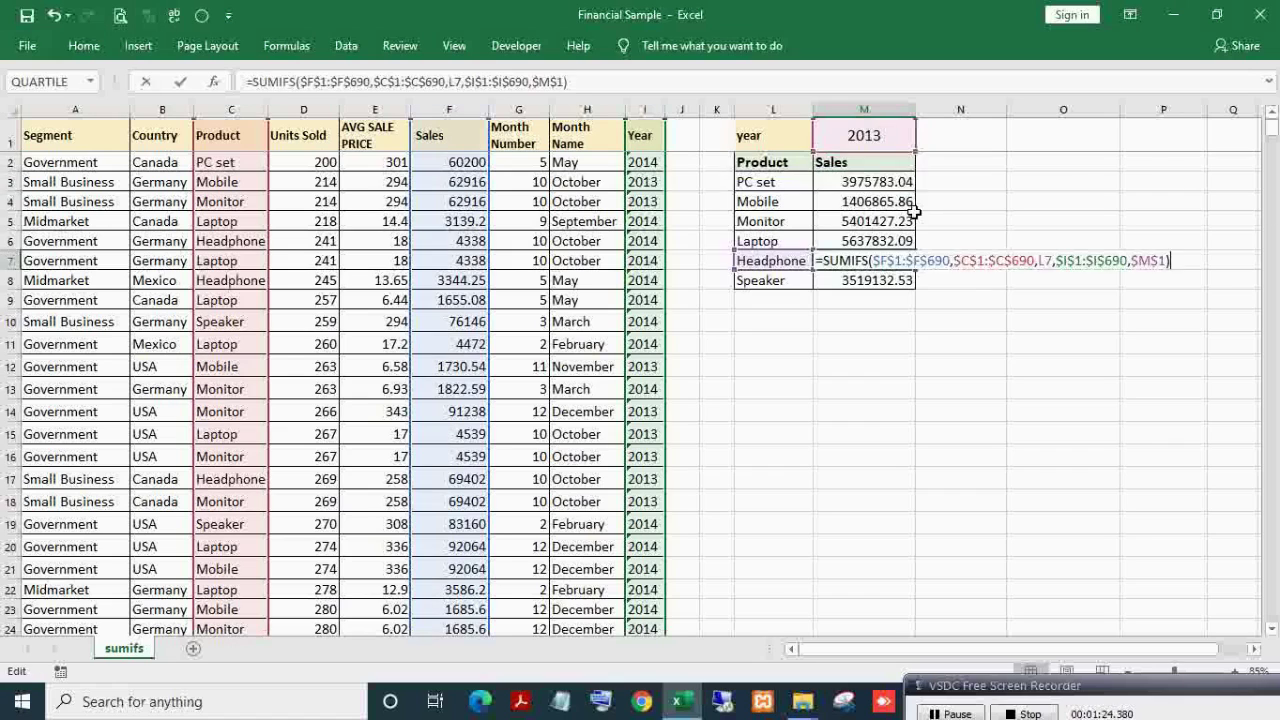
key("Return")
key("F2")
key("Escape")
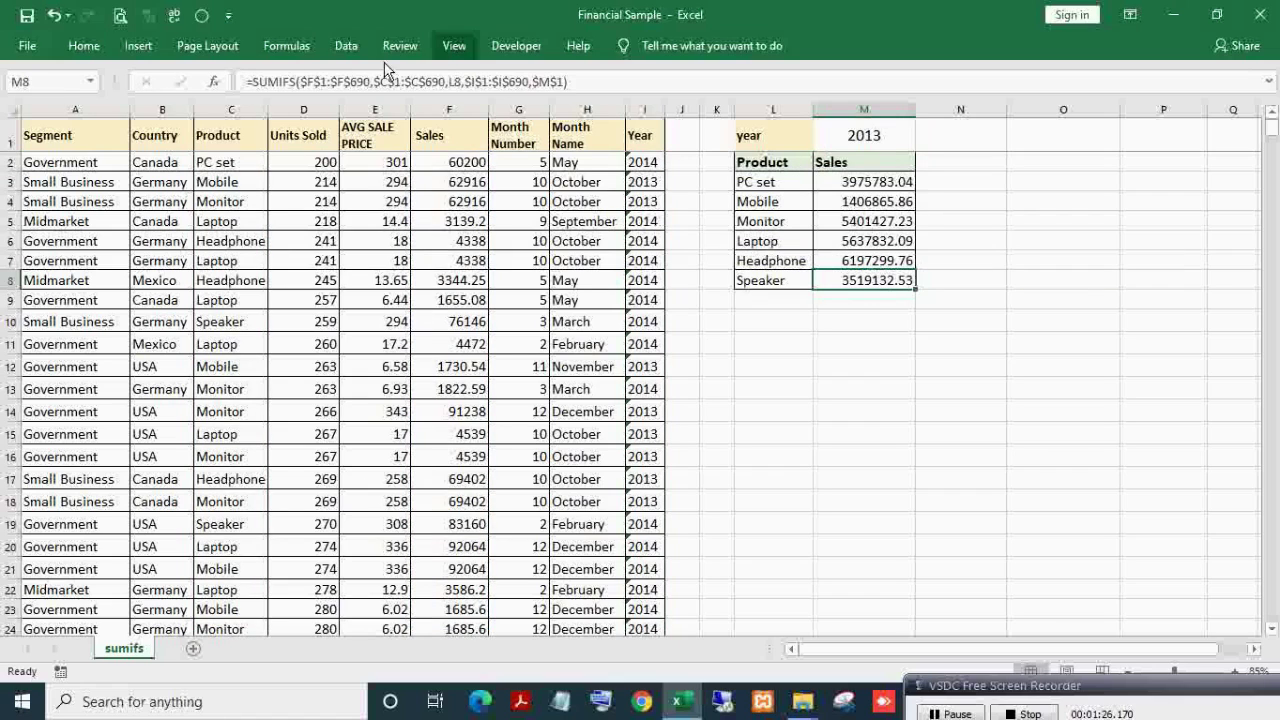
Step: Set the workbook's calculation option to Automatic
left_click(287, 47)
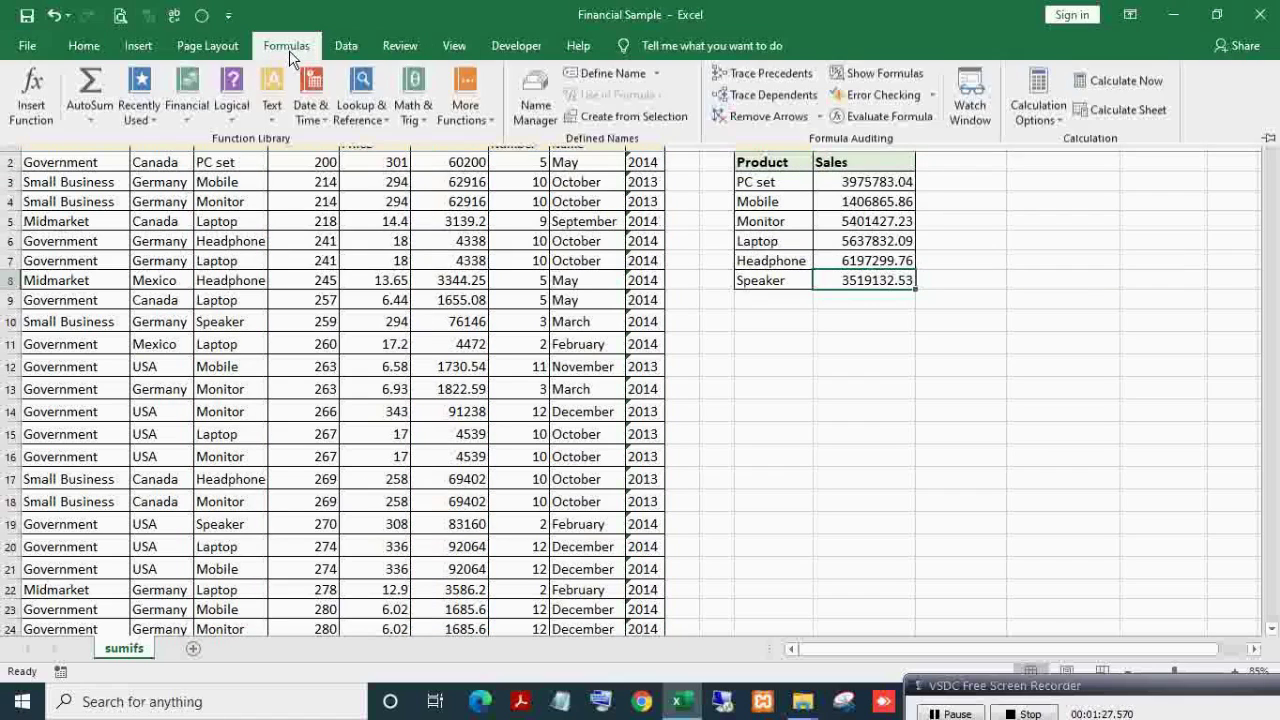
left_click(1038, 105)
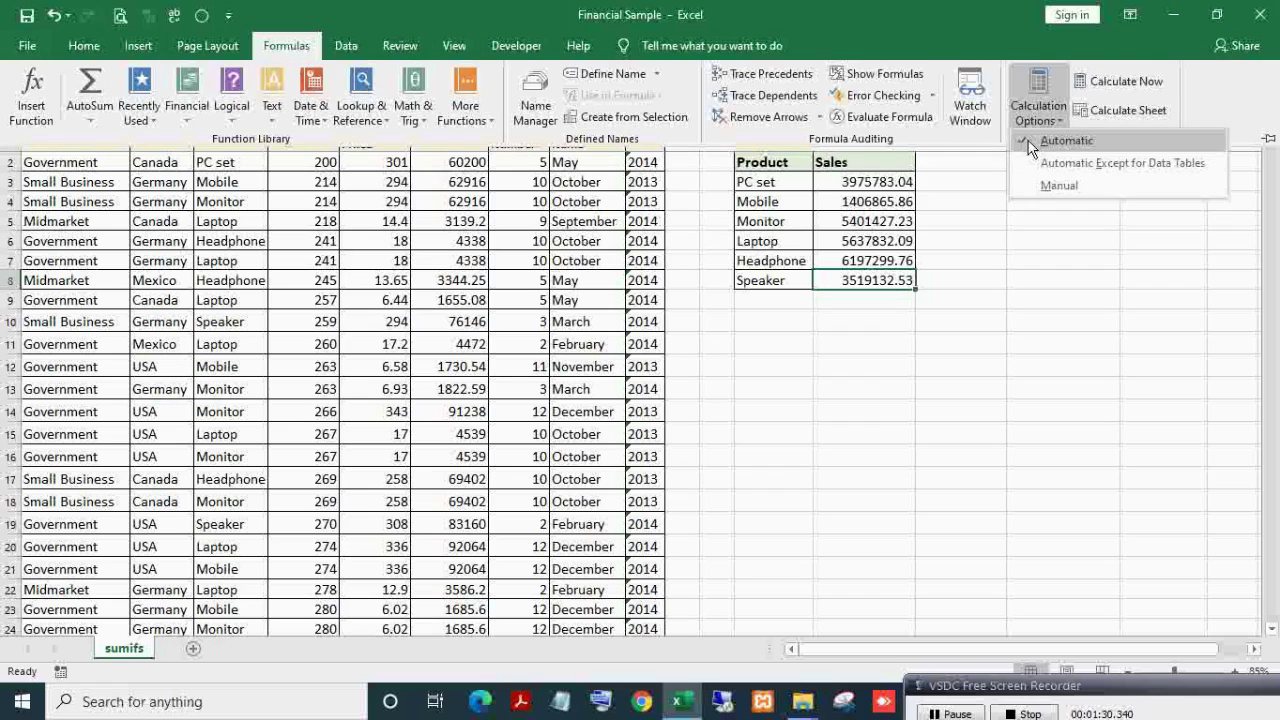
left_click(1046, 140)
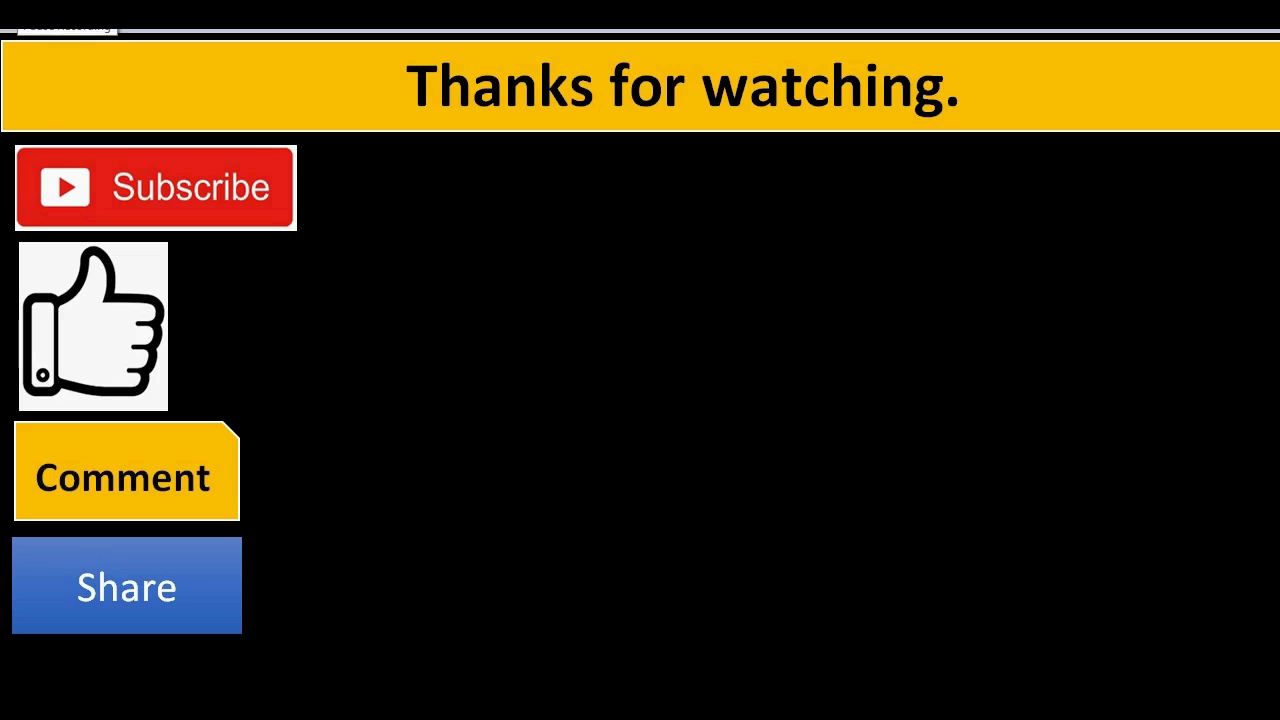